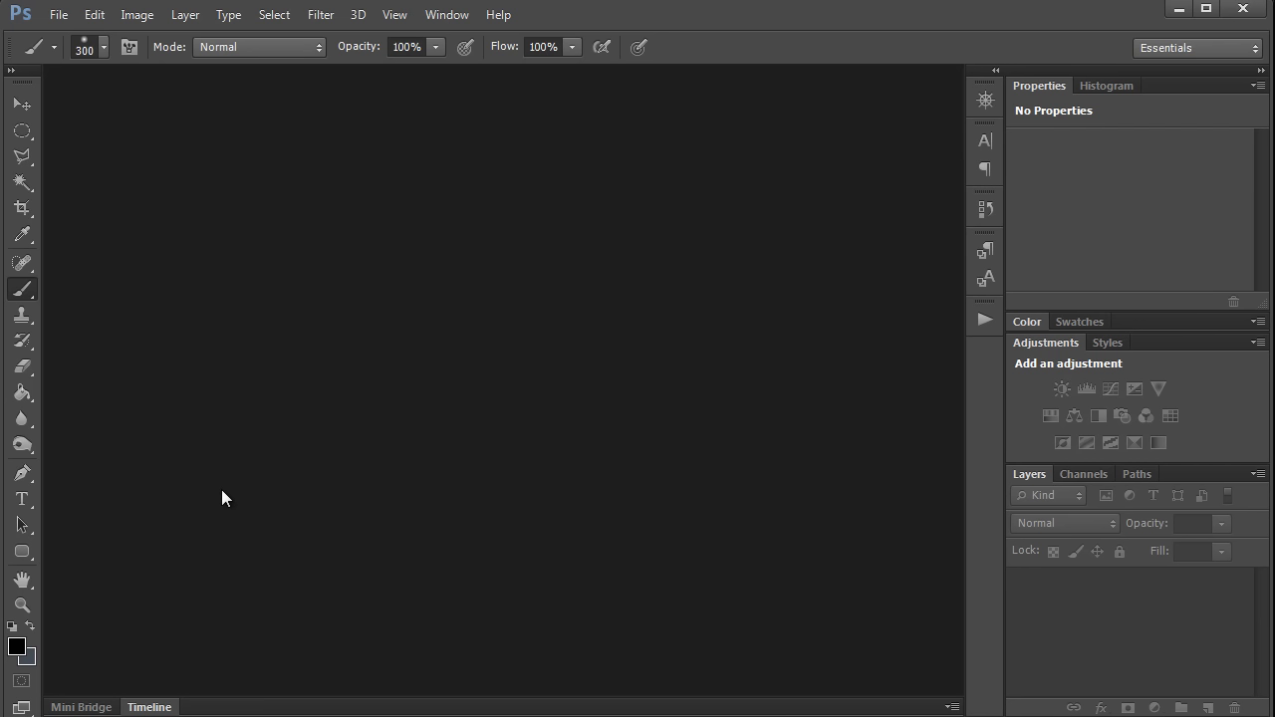
Step: Add the MOV clips MVI_3182, MVI_3189 and MVI_3194 from VideoExample to the timeline
{"action": "left_click", "coordinate": [149, 707]}
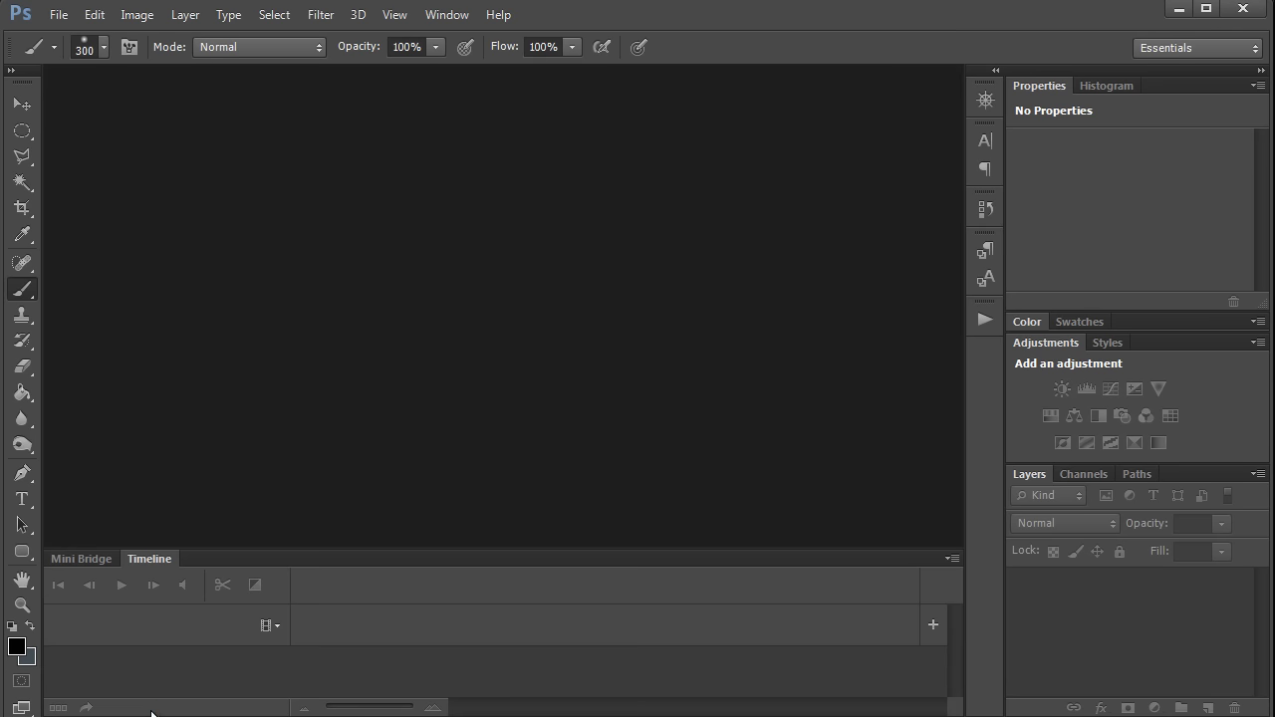
{"action": "left_click", "coordinate": [445, 15]}
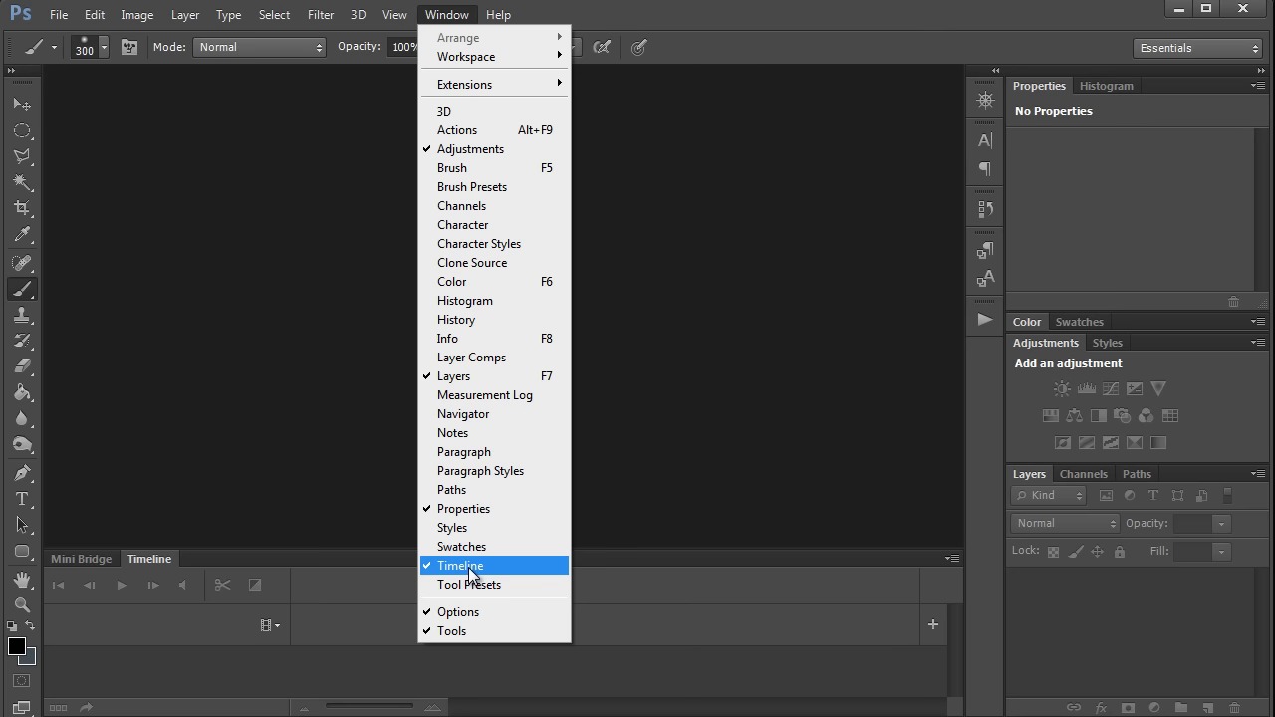
{"action": "left_click", "coordinate": [296, 493]}
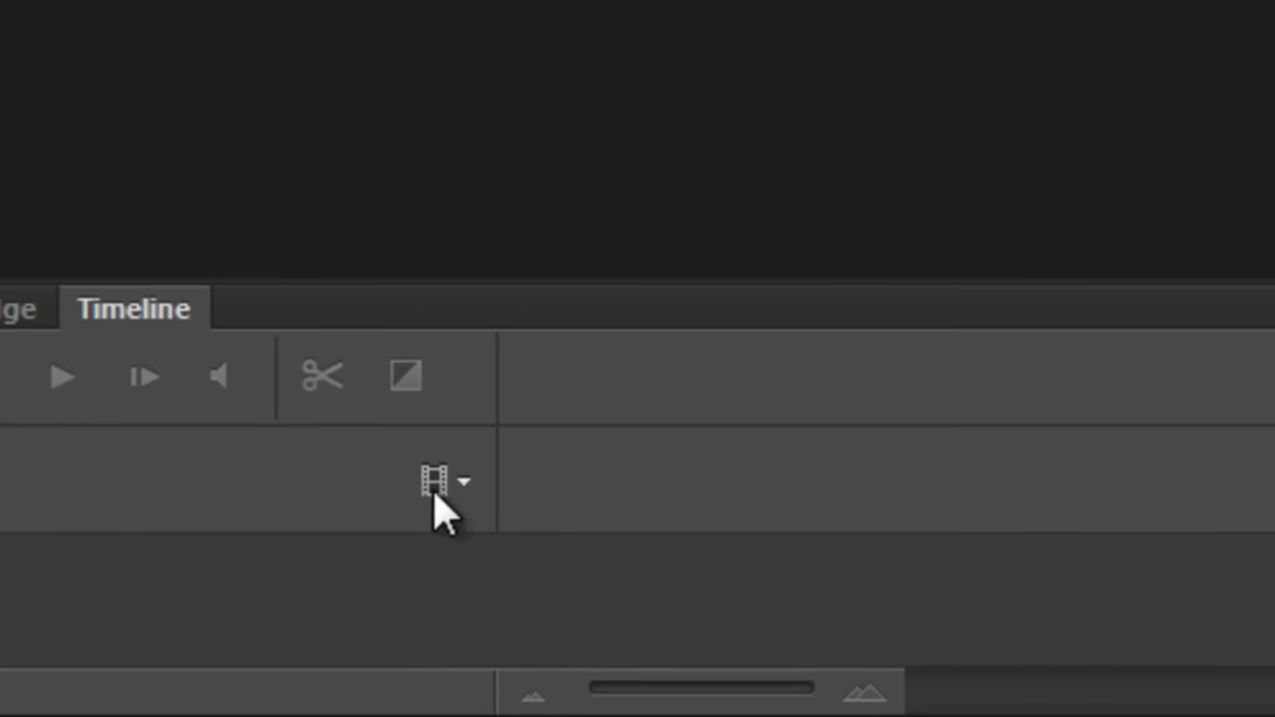
{"action": "left_click", "coordinate": [268, 626]}
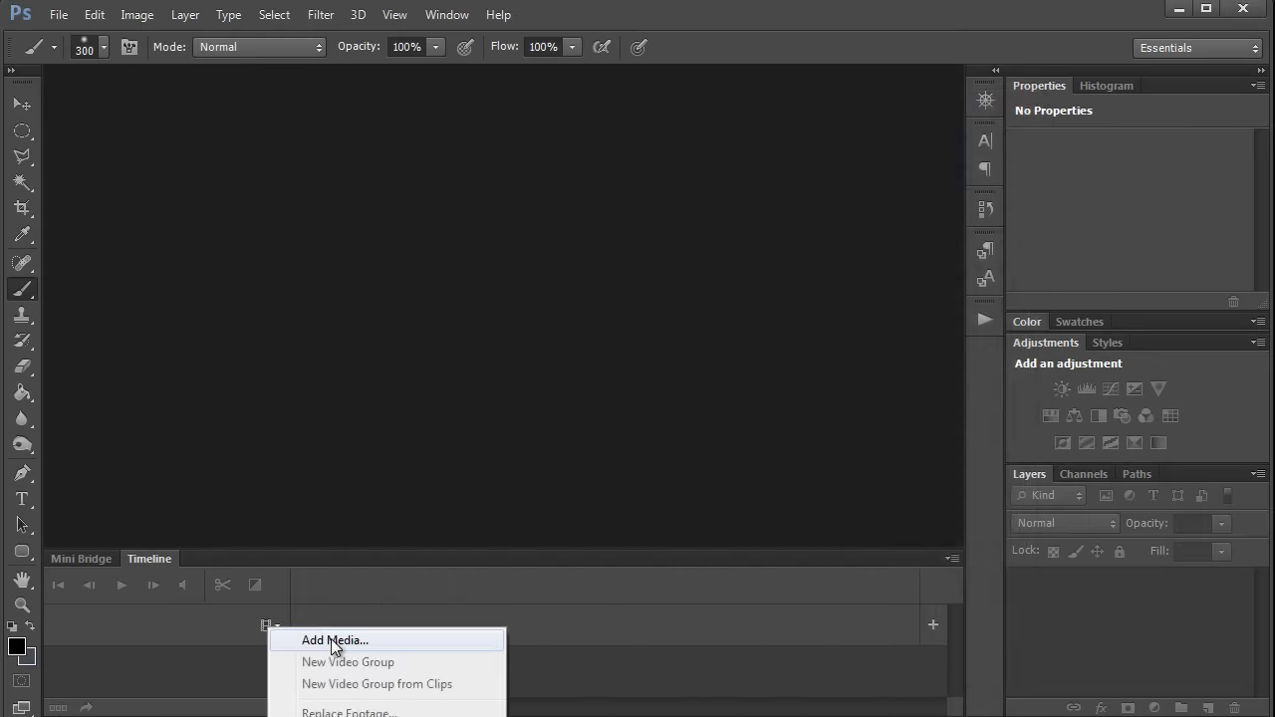
{"action": "left_click", "coordinate": [543, 521]}
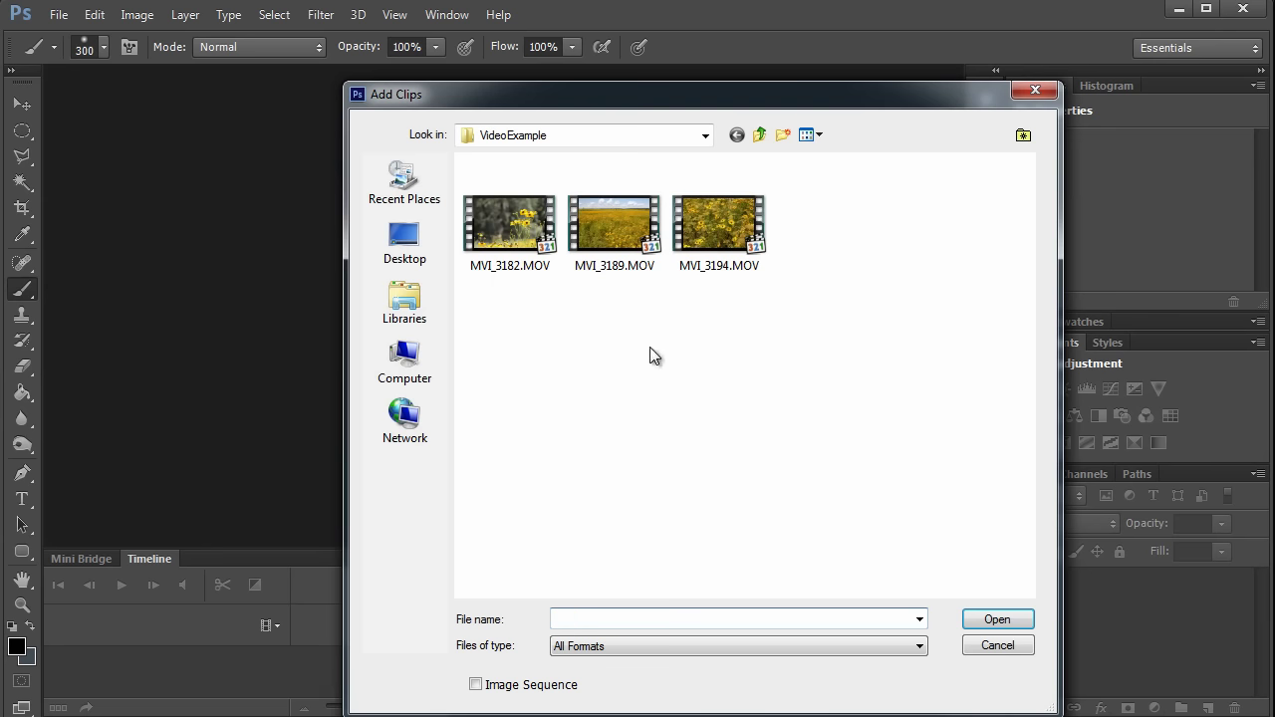
{"action": "left_click_drag", "start_coordinate": [768, 317], "coordinate": [488, 239]}
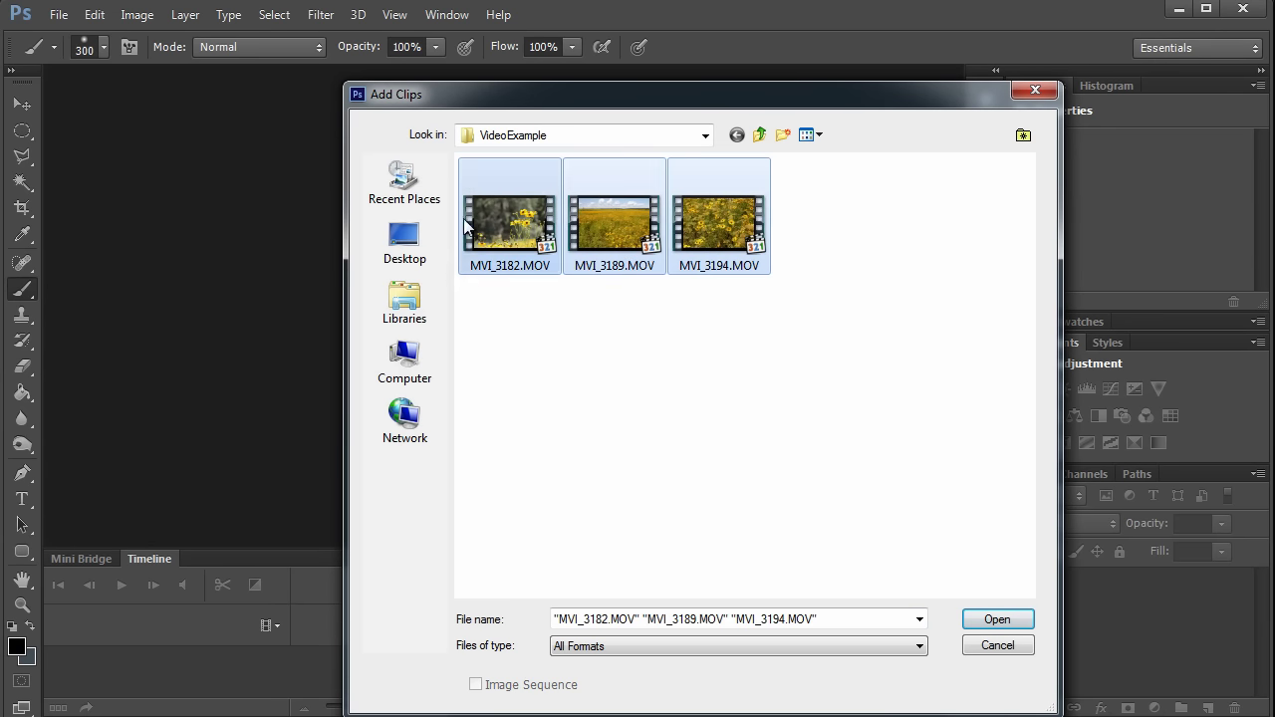
{"action": "left_click", "coordinate": [987, 618]}
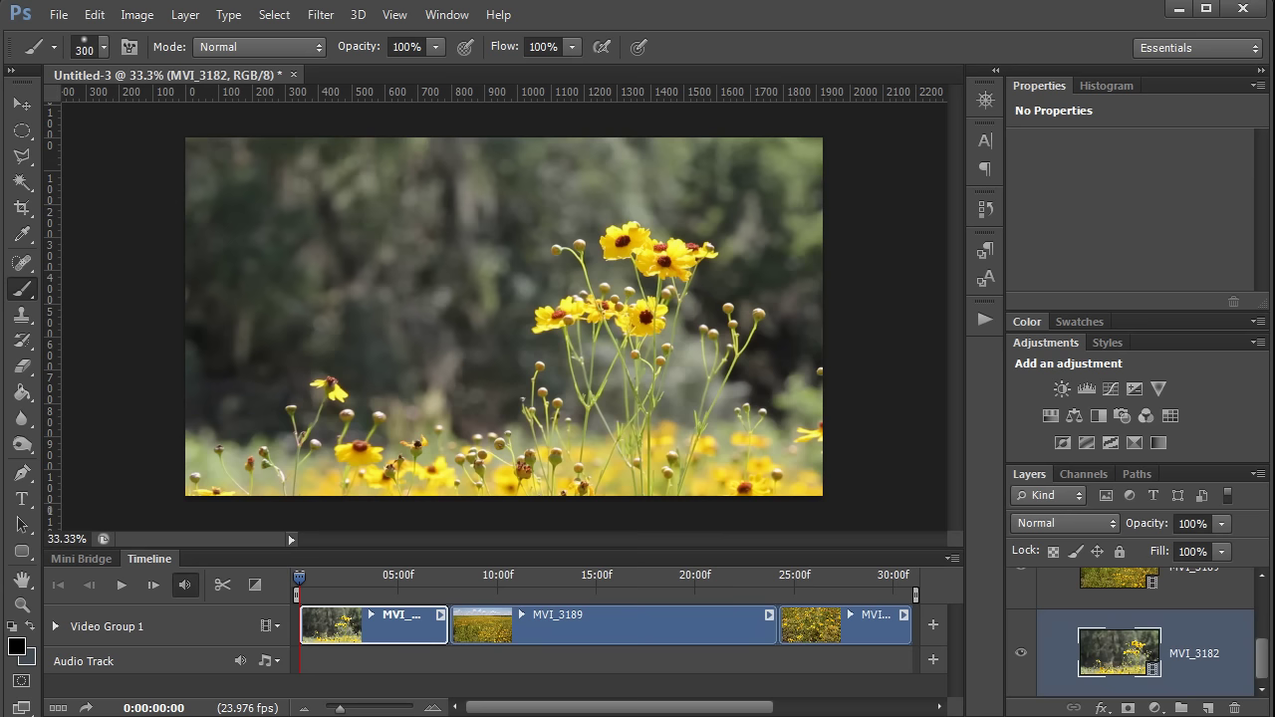
Step: Collapse the Adjustments and Properties panels so all three clip layers show in Layers
{"action": "left_click", "coordinate": [171, 627]}
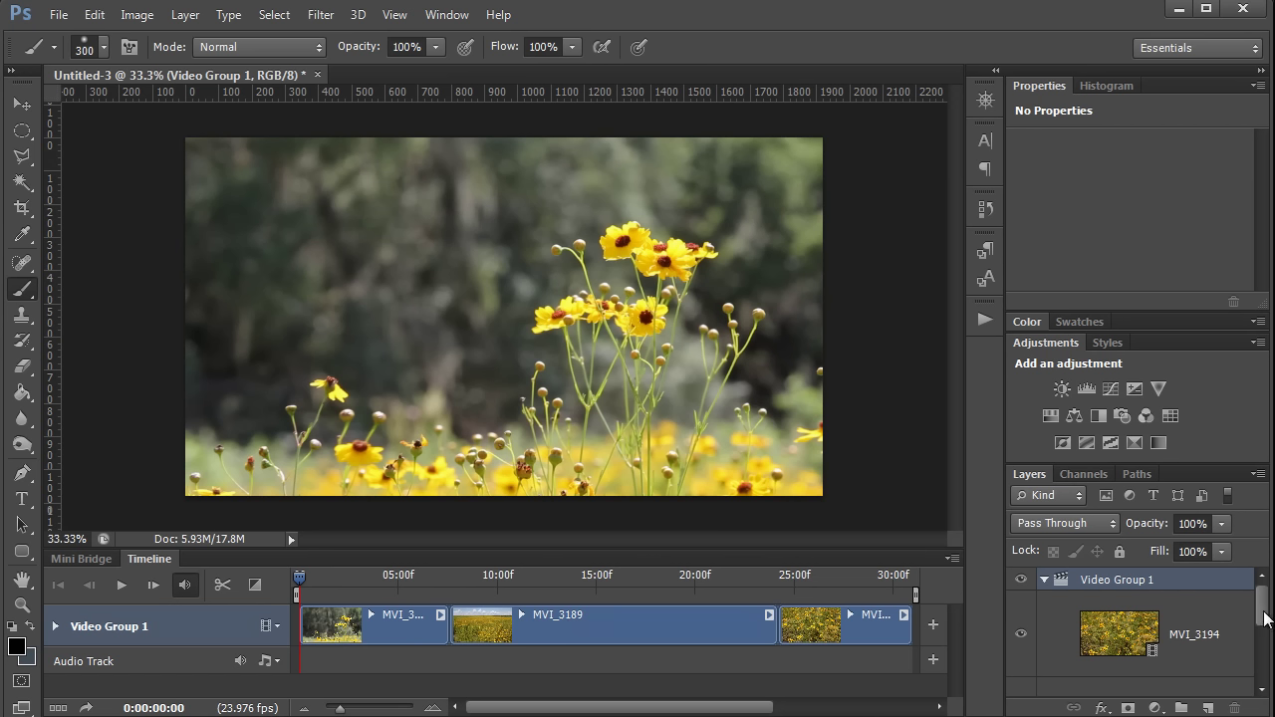
{"action": "double_click", "coordinate": [1052, 345]}
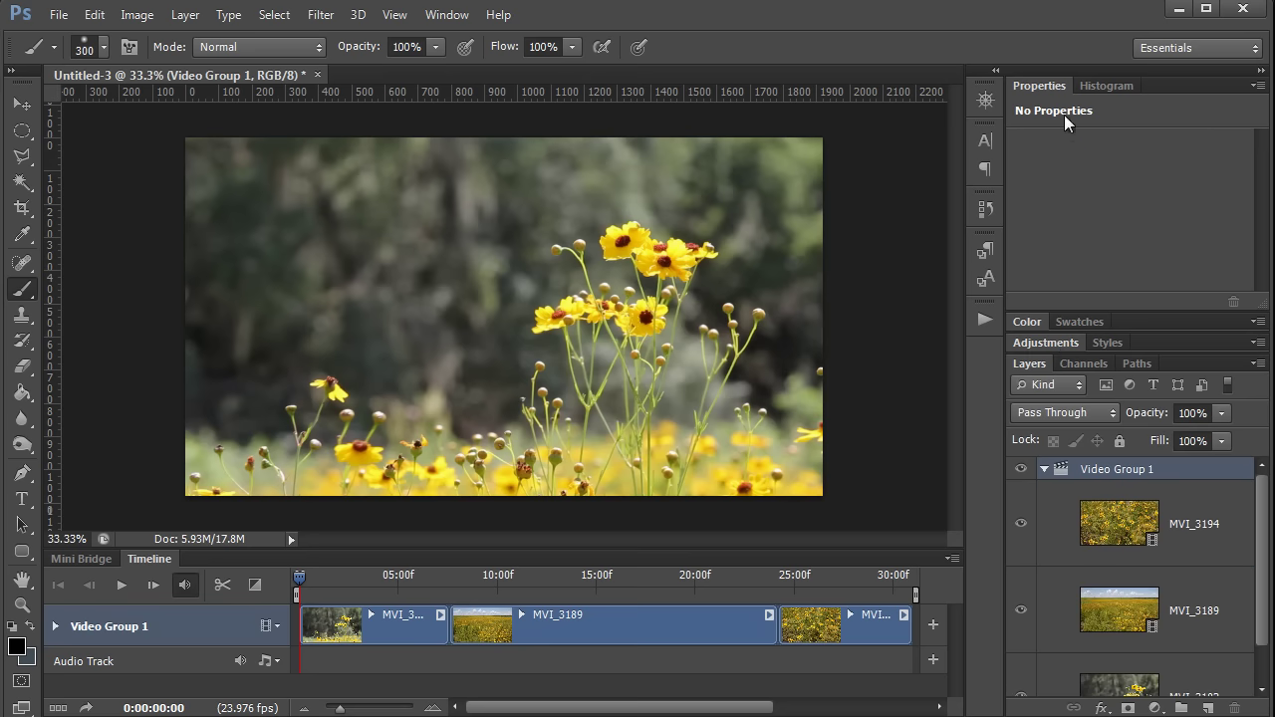
{"action": "double_click", "coordinate": [1040, 88]}
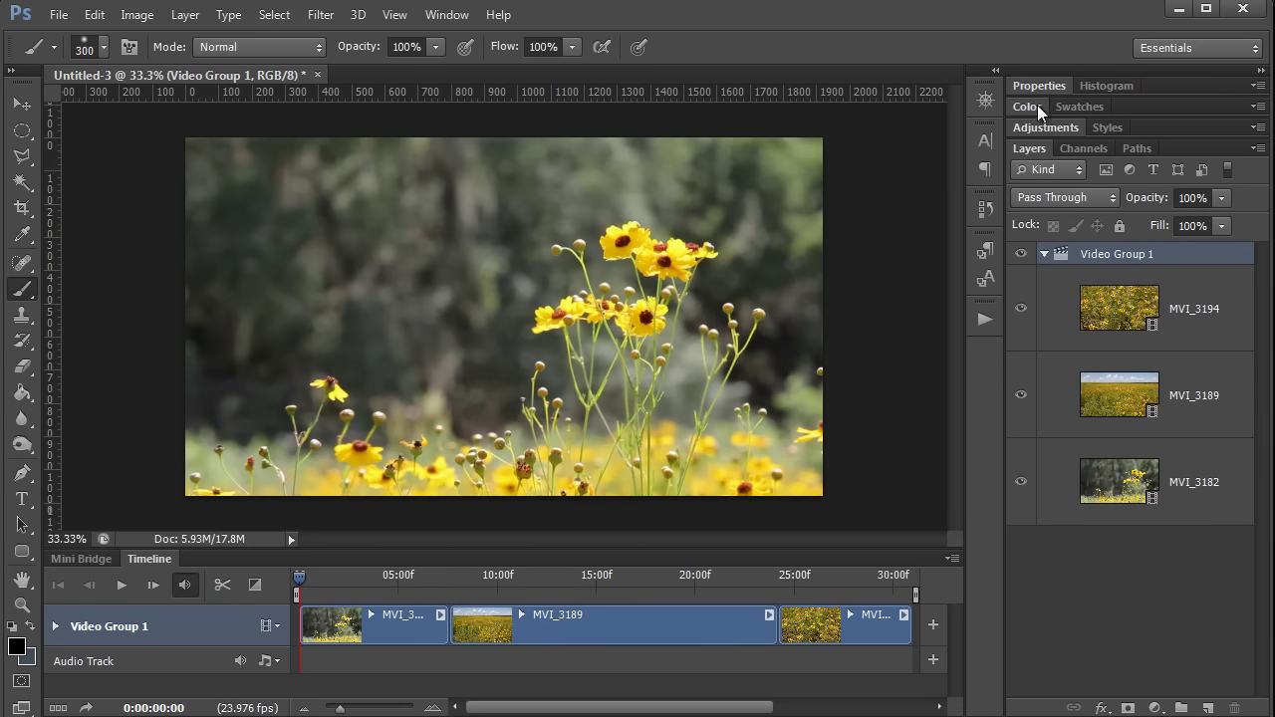
{"action": "left_click", "coordinate": [1207, 339]}
{"action": "left_click", "coordinate": [1060, 408]}
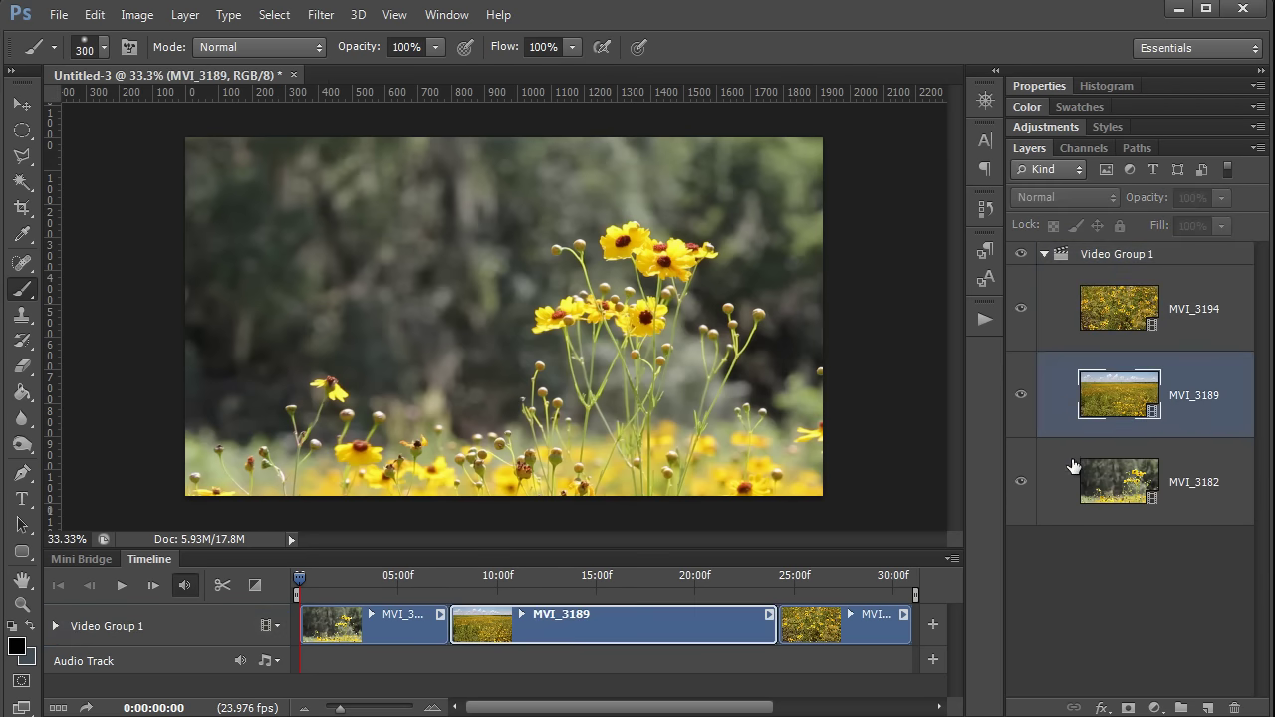
{"action": "left_click", "coordinate": [1068, 492]}
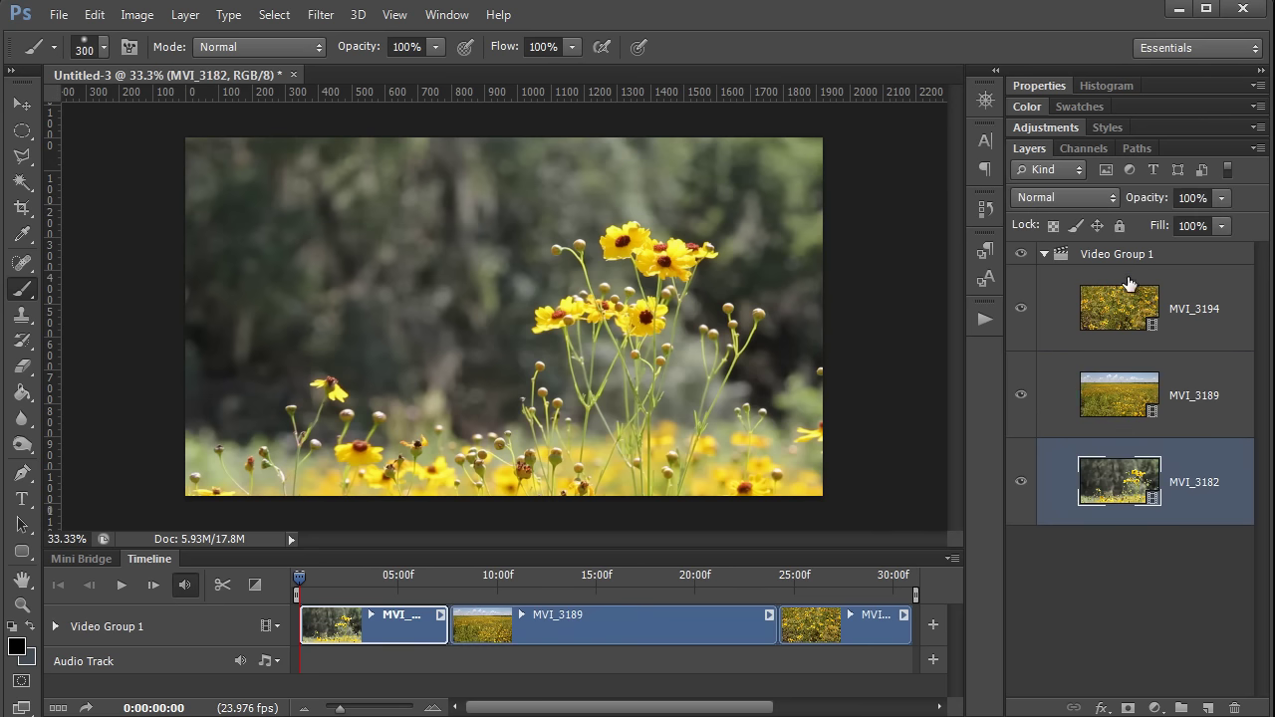
{"action": "left_click", "coordinate": [1076, 602]}
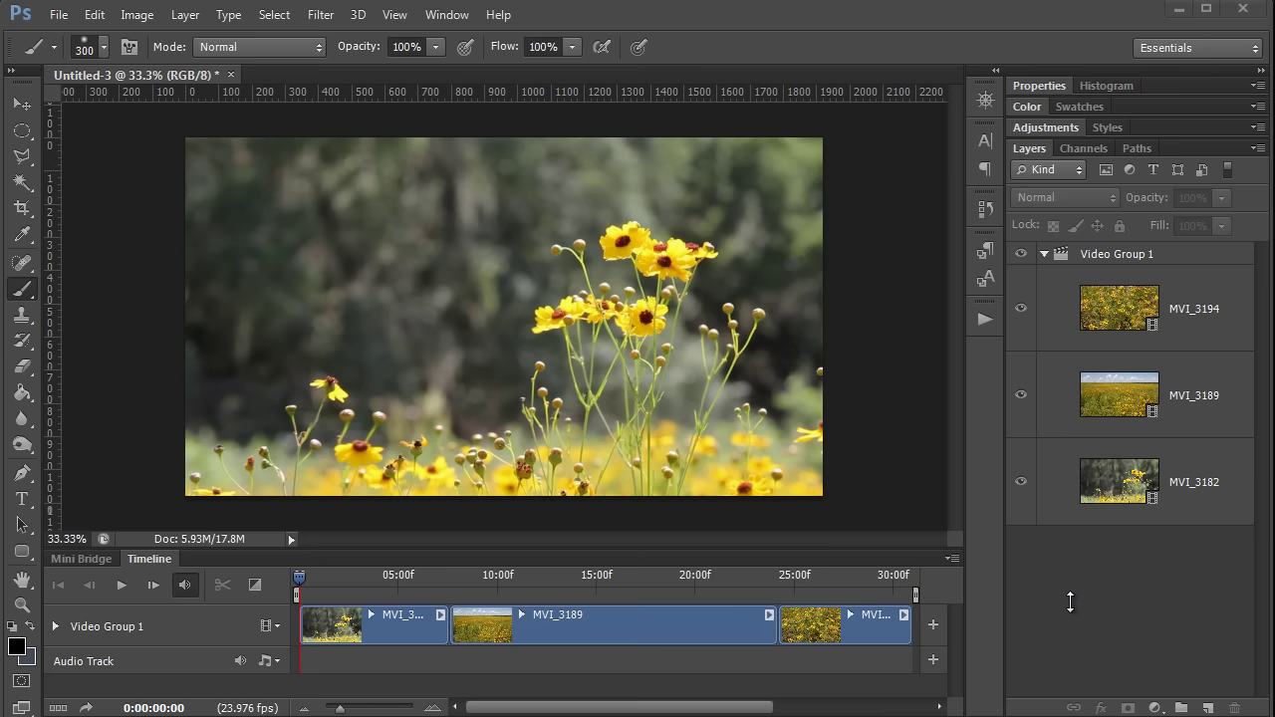
Step: Drag MVI_3182 above MVI_3189, then back to the start of the sequence
{"action": "left_click", "coordinate": [1056, 506]}
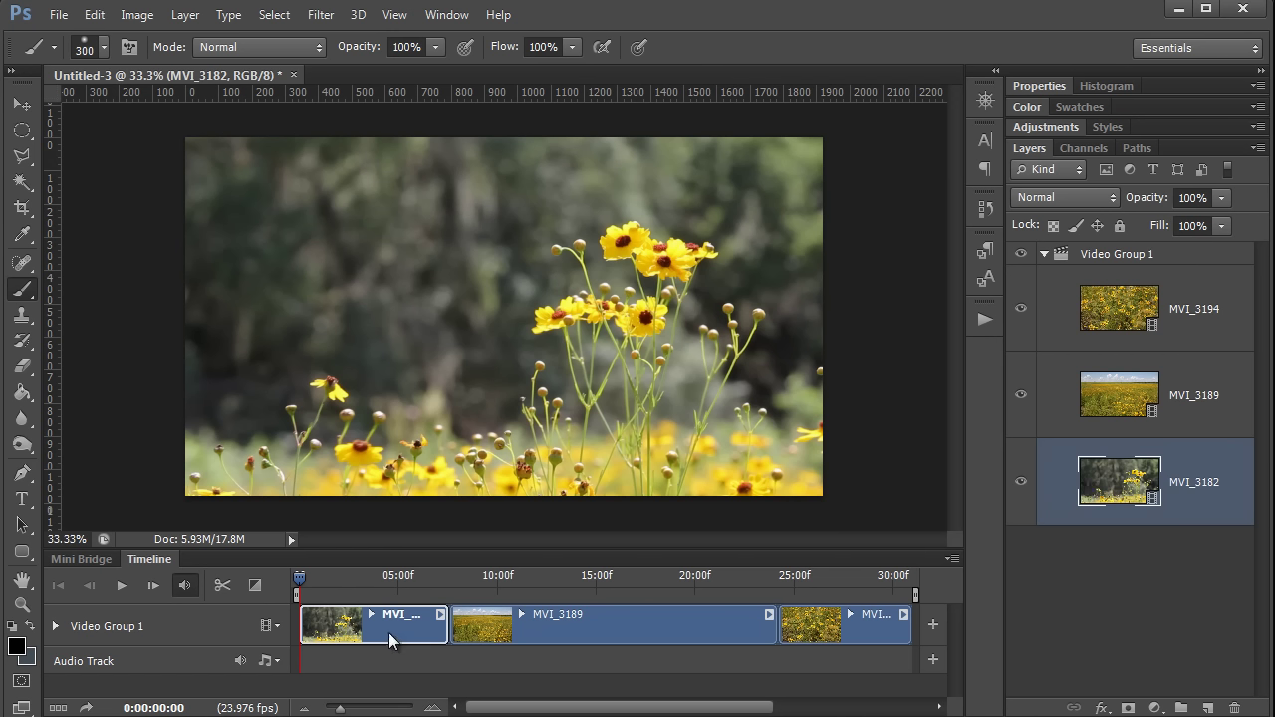
{"action": "left_click", "coordinate": [1063, 396]}
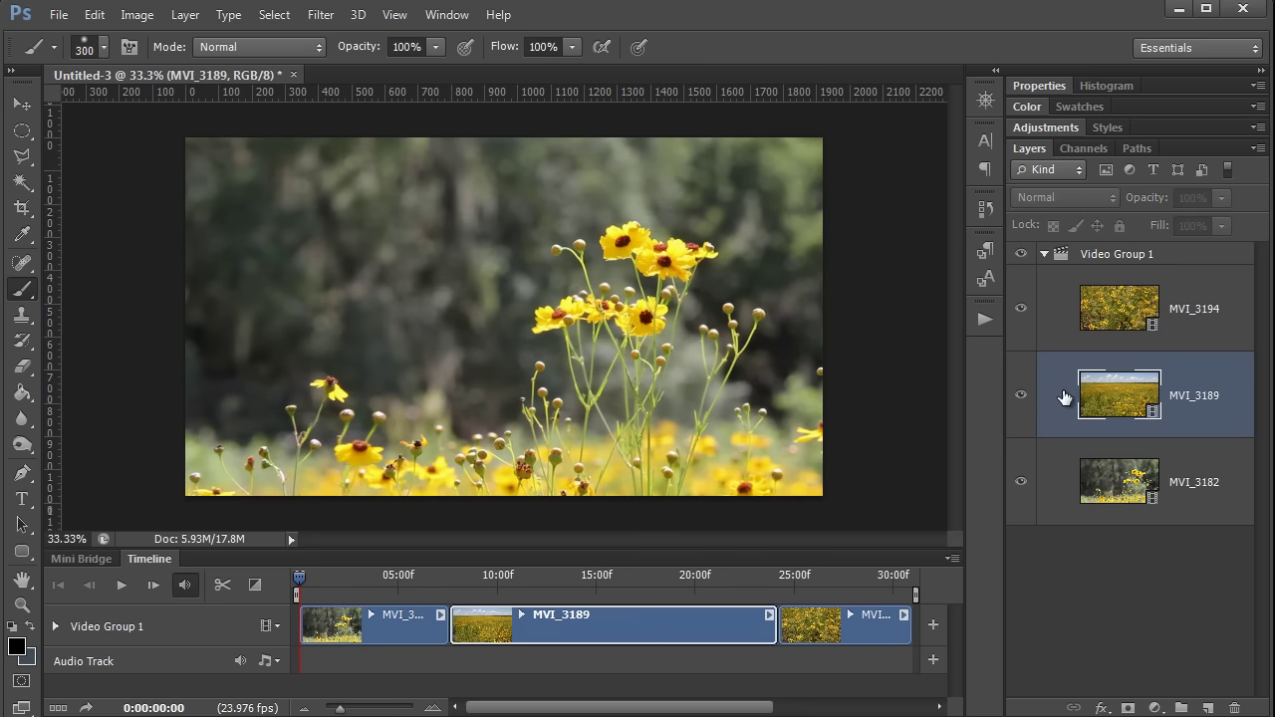
{"action": "left_click", "coordinate": [1061, 478]}
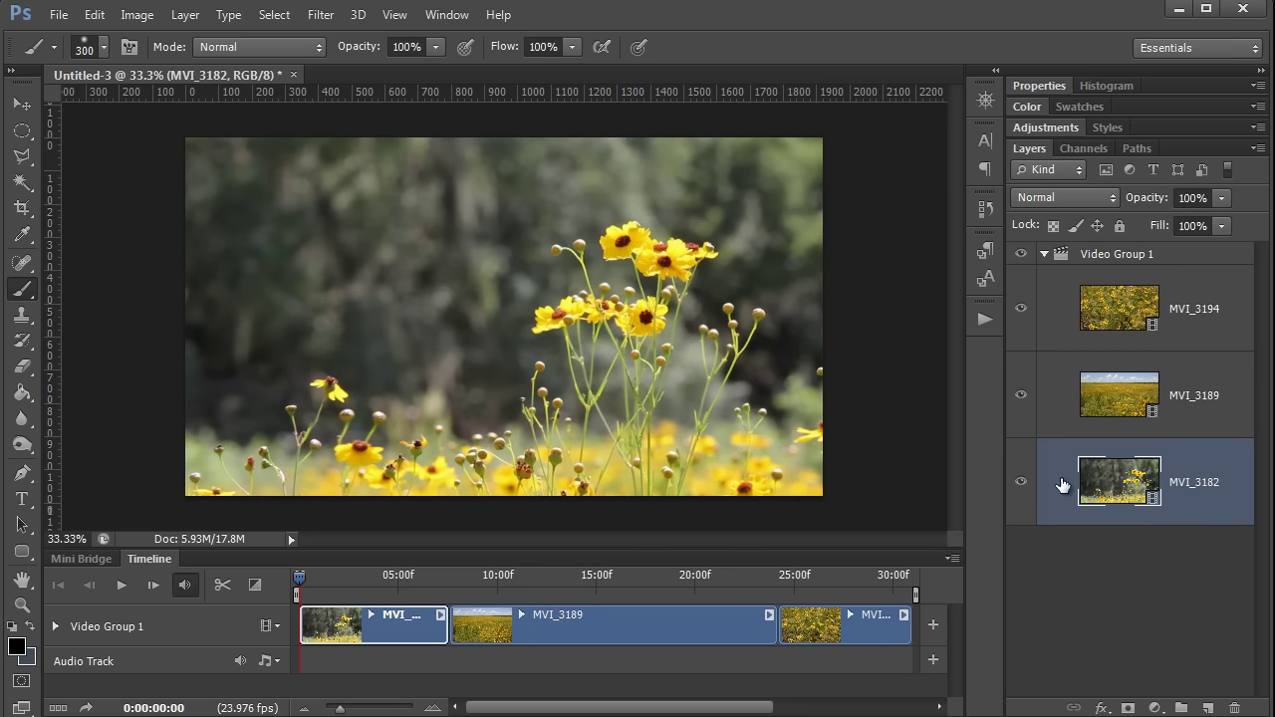
{"action": "left_click_drag", "start_coordinate": [1064, 485], "coordinate": [1056, 396]}
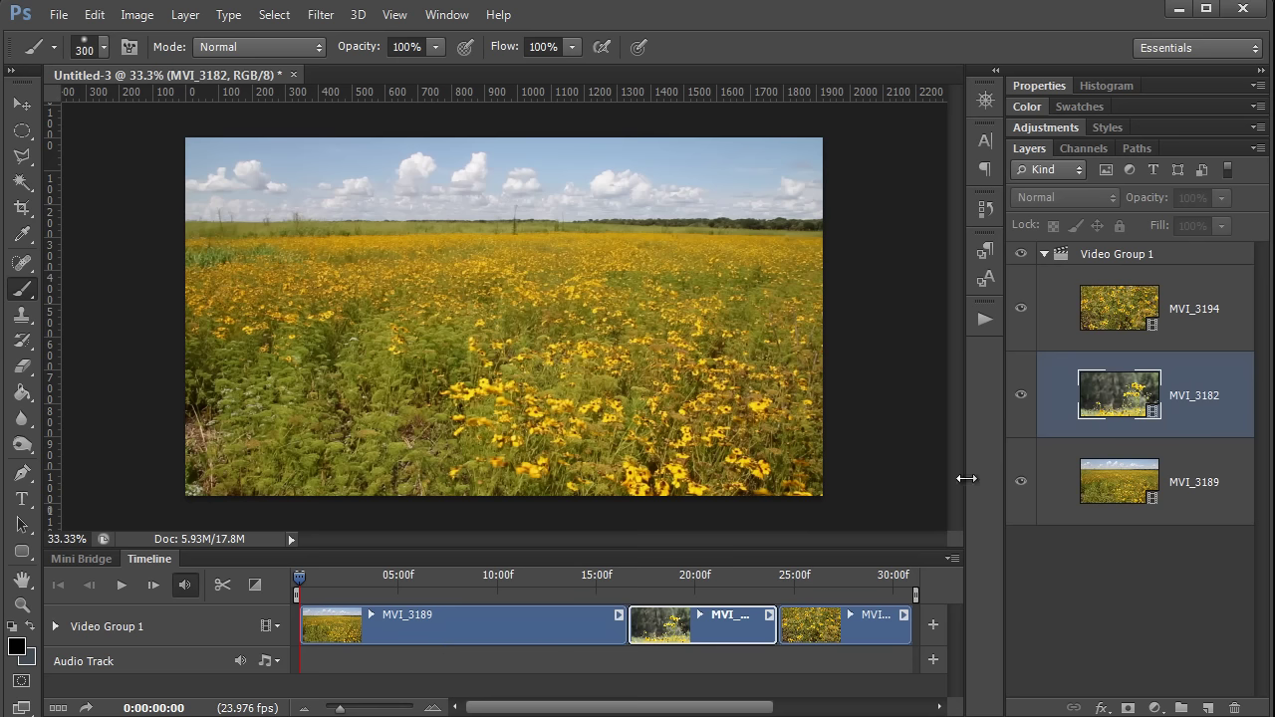
{"action": "left_click", "coordinate": [1061, 477]}
{"action": "left_click", "coordinate": [1060, 396]}
{"action": "left_click_drag", "start_coordinate": [1060, 396], "coordinate": [1066, 536]}
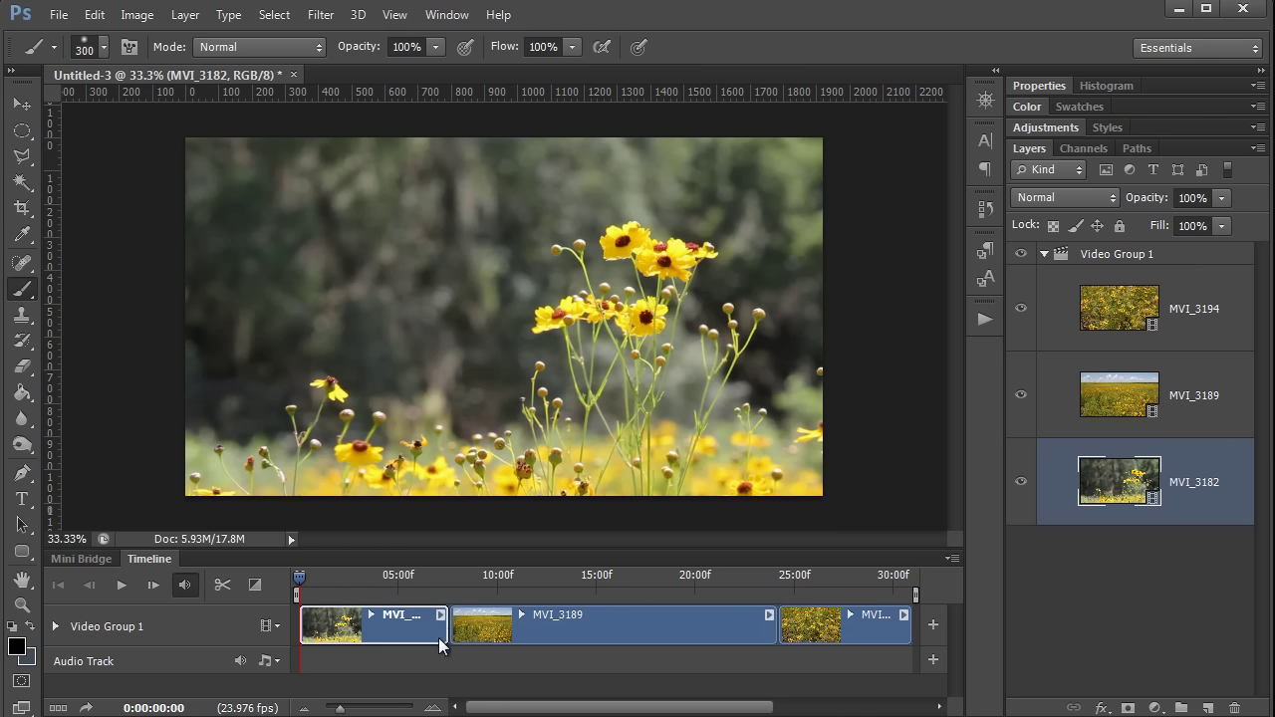
Step: Move MVI_3189 to its own track, start it earlier over MVI_3182, and lower its opacity
{"action": "left_click", "coordinate": [1059, 337]}
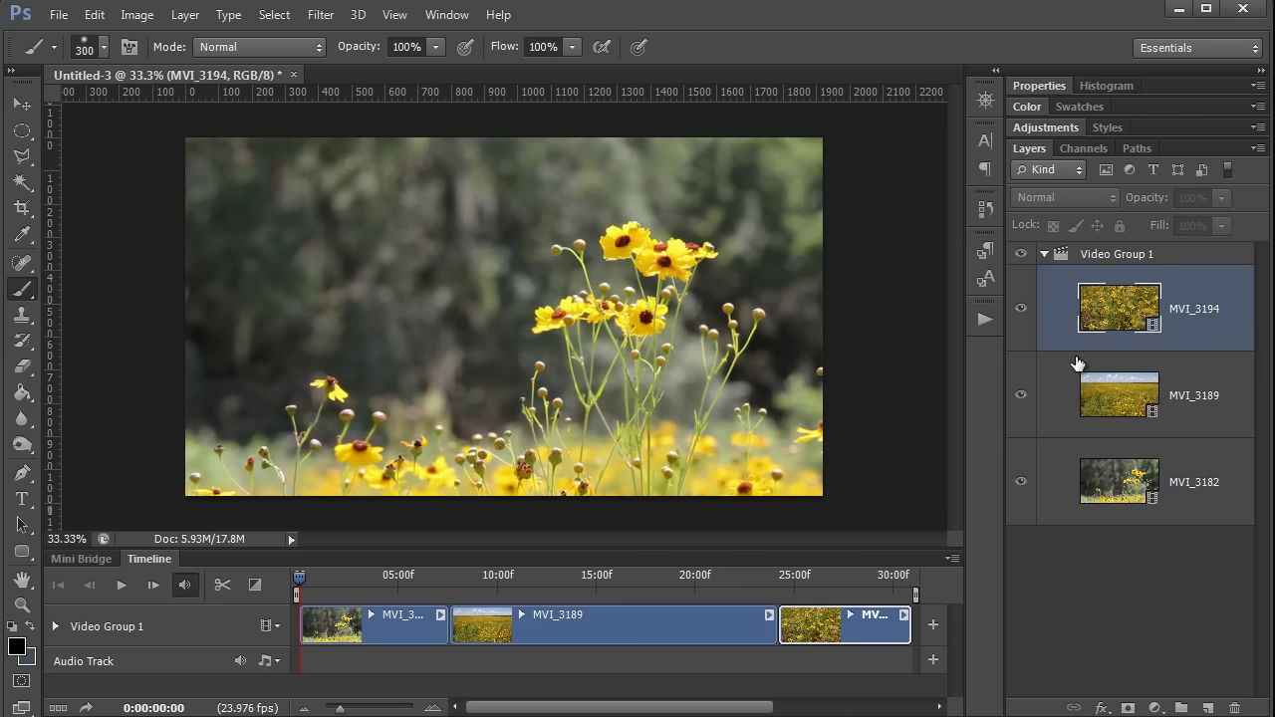
{"action": "left_click", "coordinate": [1061, 413]}
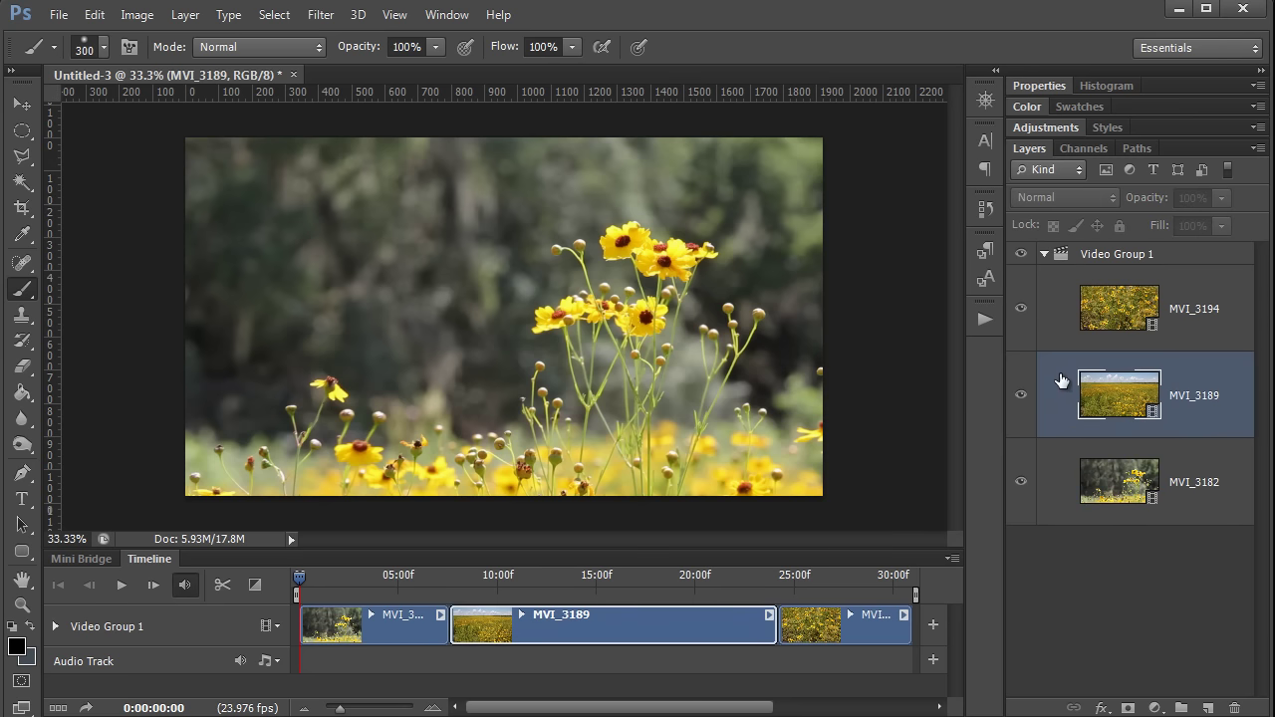
{"action": "left_click_drag", "start_coordinate": [1056, 380], "coordinate": [1088, 272]}
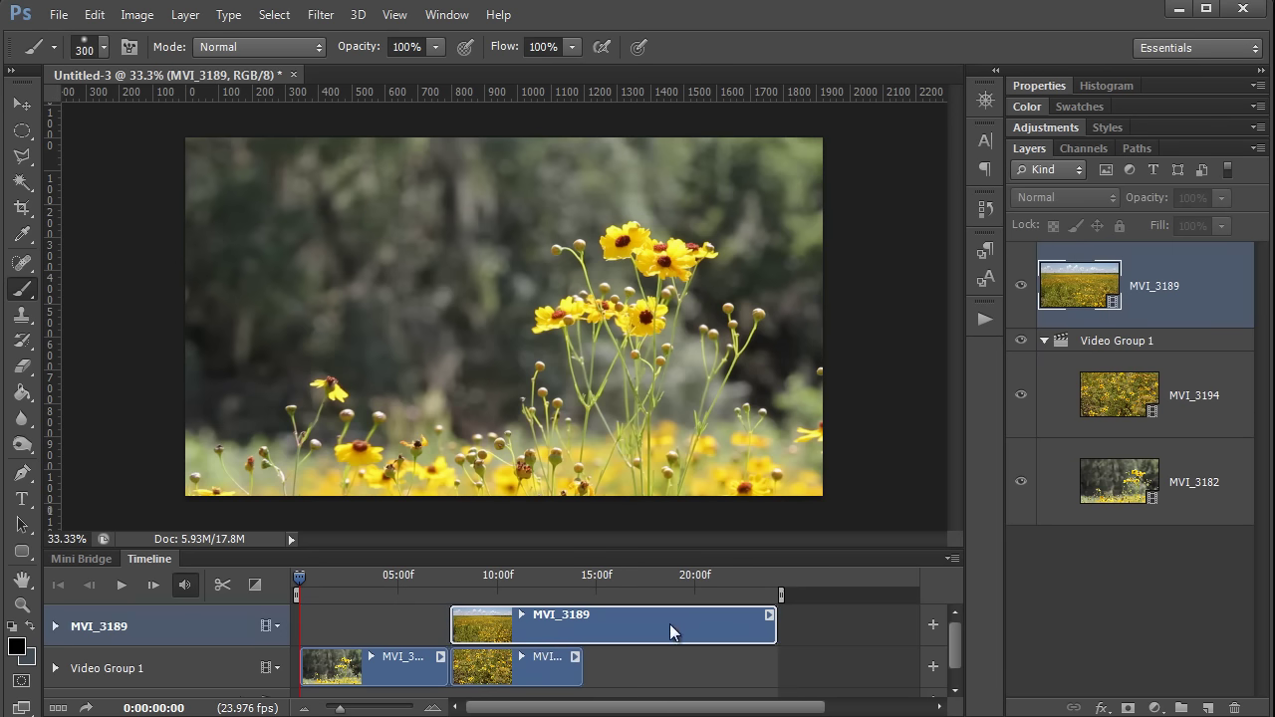
{"action": "left_click_drag", "start_coordinate": [686, 625], "coordinate": [620, 634]}
{"action": "left_click_drag", "start_coordinate": [299, 577], "coordinate": [370, 578]}
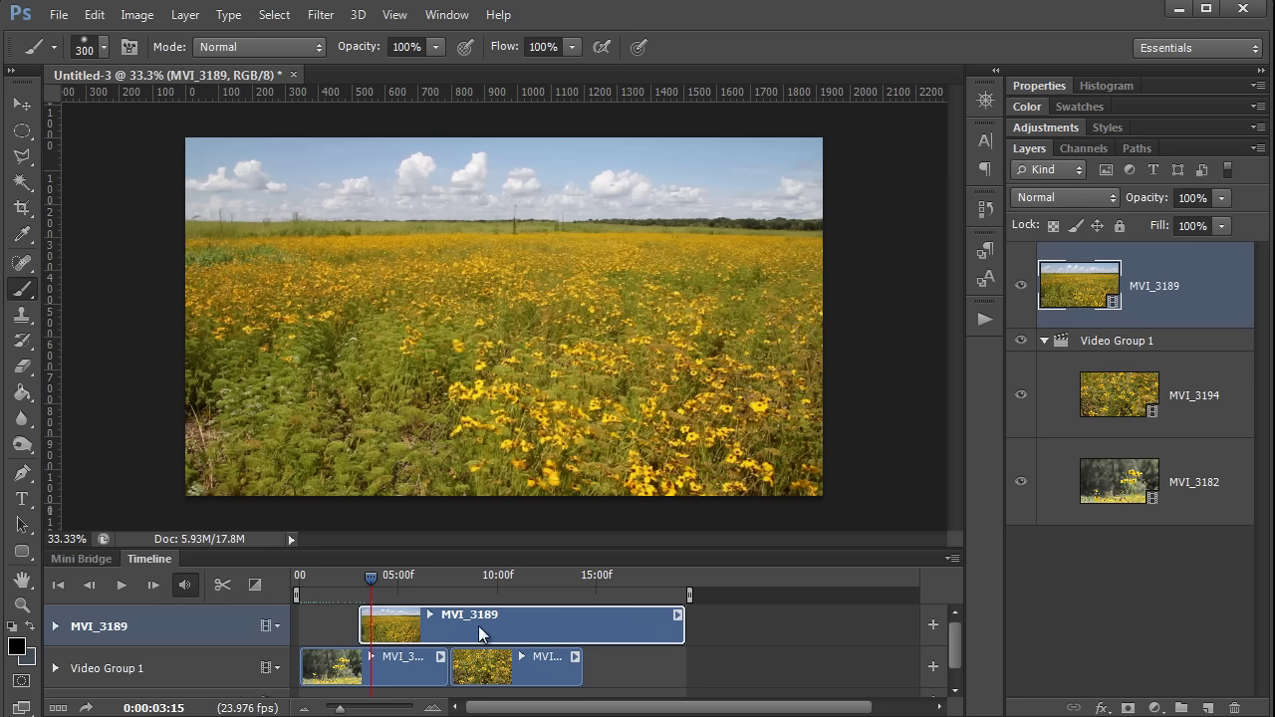
{"action": "left_click", "coordinate": [1220, 200]}
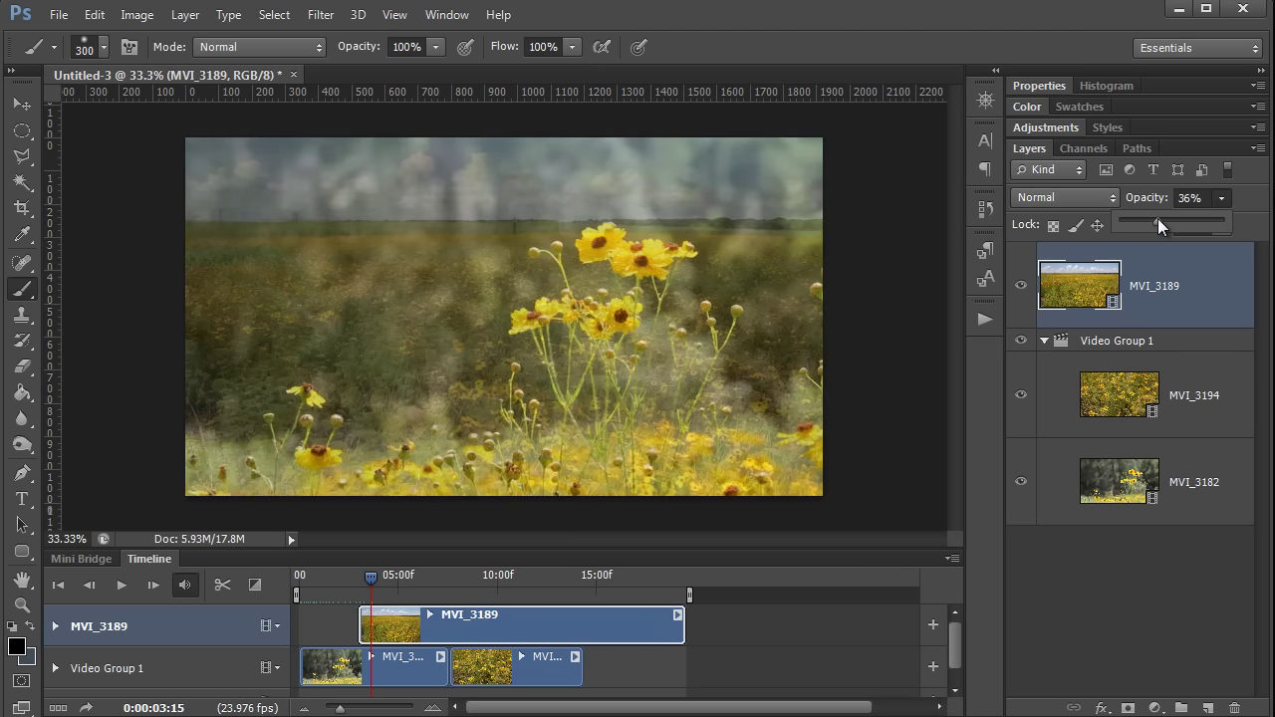
Step: Pull MVI_3194 out of Video Group 1 and place it right after MVI_3189
{"action": "left_click", "coordinate": [1059, 399]}
{"action": "left_click_drag", "start_coordinate": [1058, 398], "coordinate": [1116, 249]}
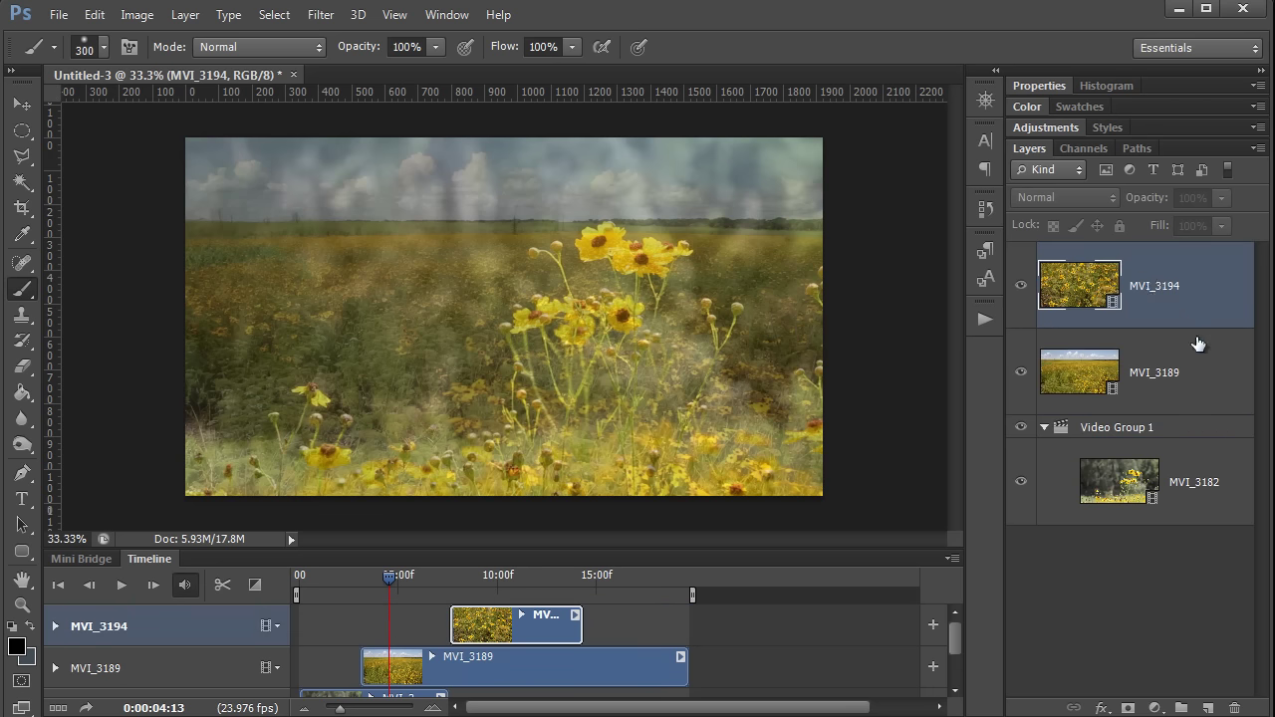
{"action": "scroll", "coordinate": [575, 639], "scroll_direction": "down", "scroll_amount": 1}
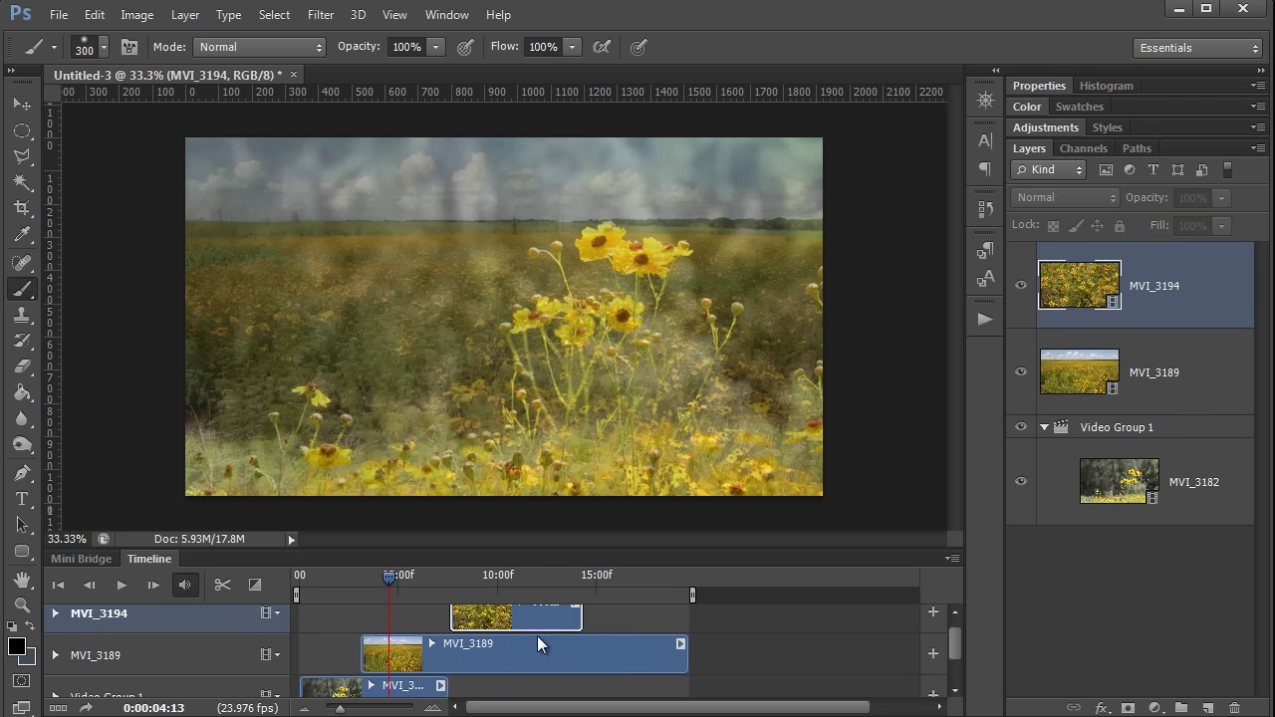
{"action": "left_click_drag", "start_coordinate": [532, 614], "coordinate": [777, 655]}
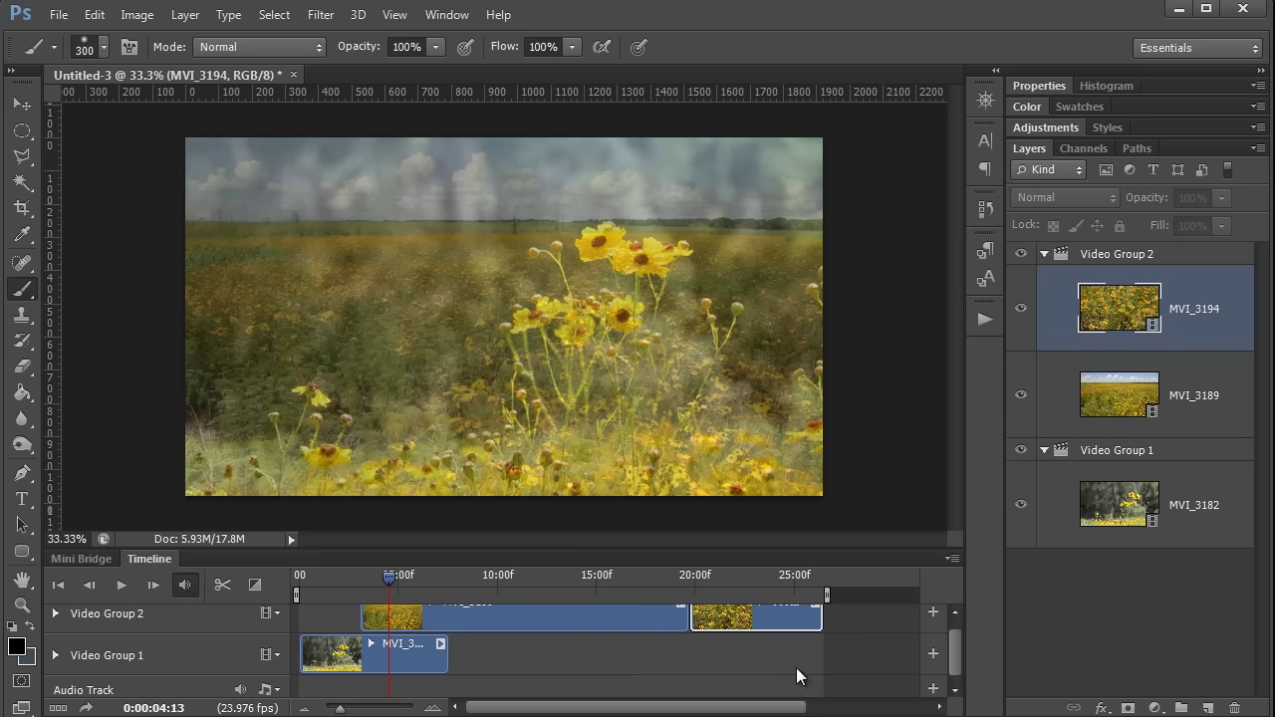
{"action": "left_click", "coordinate": [165, 620]}
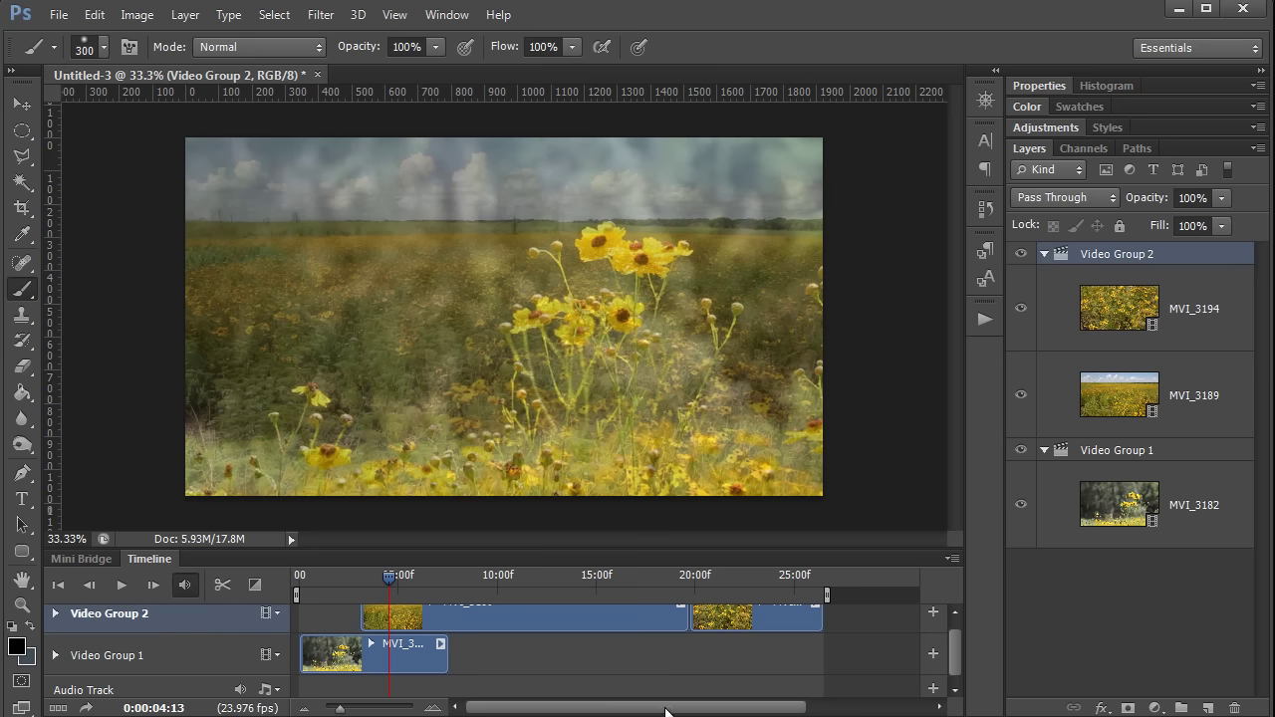
{"action": "scroll", "coordinate": [957, 654], "scroll_direction": "up", "scroll_amount": 1}
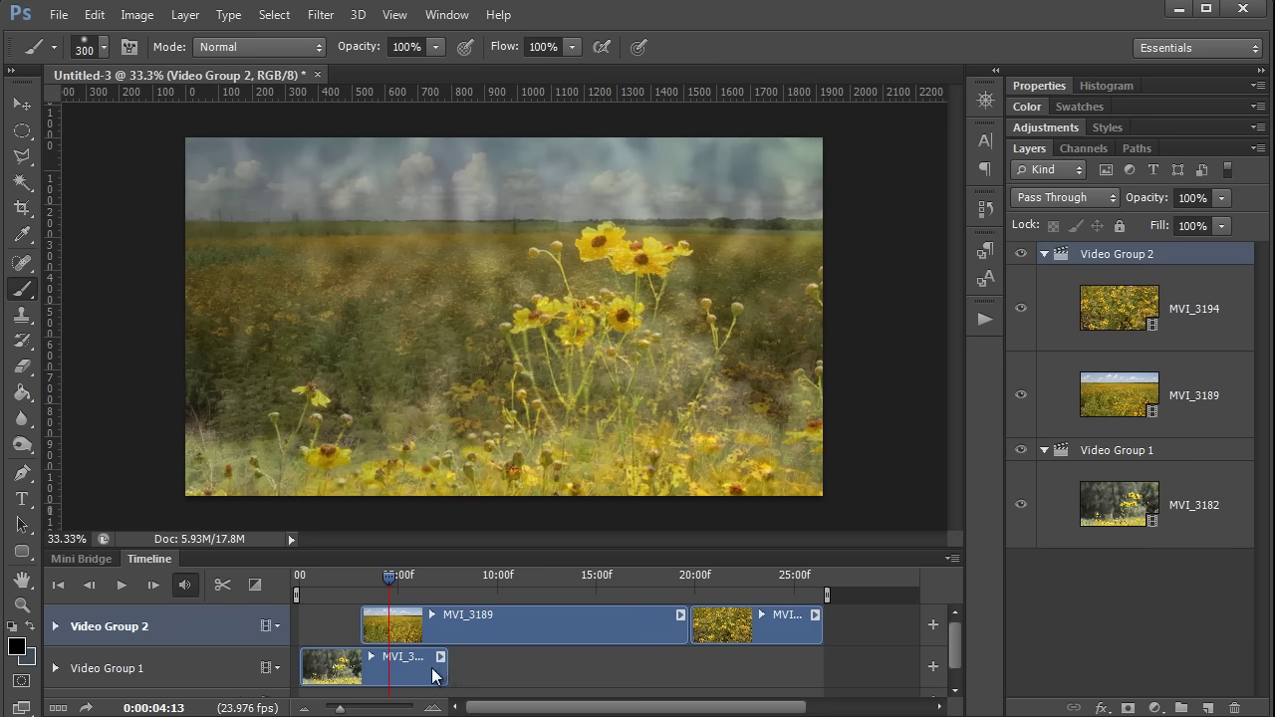
{"action": "left_click", "coordinate": [1106, 317]}
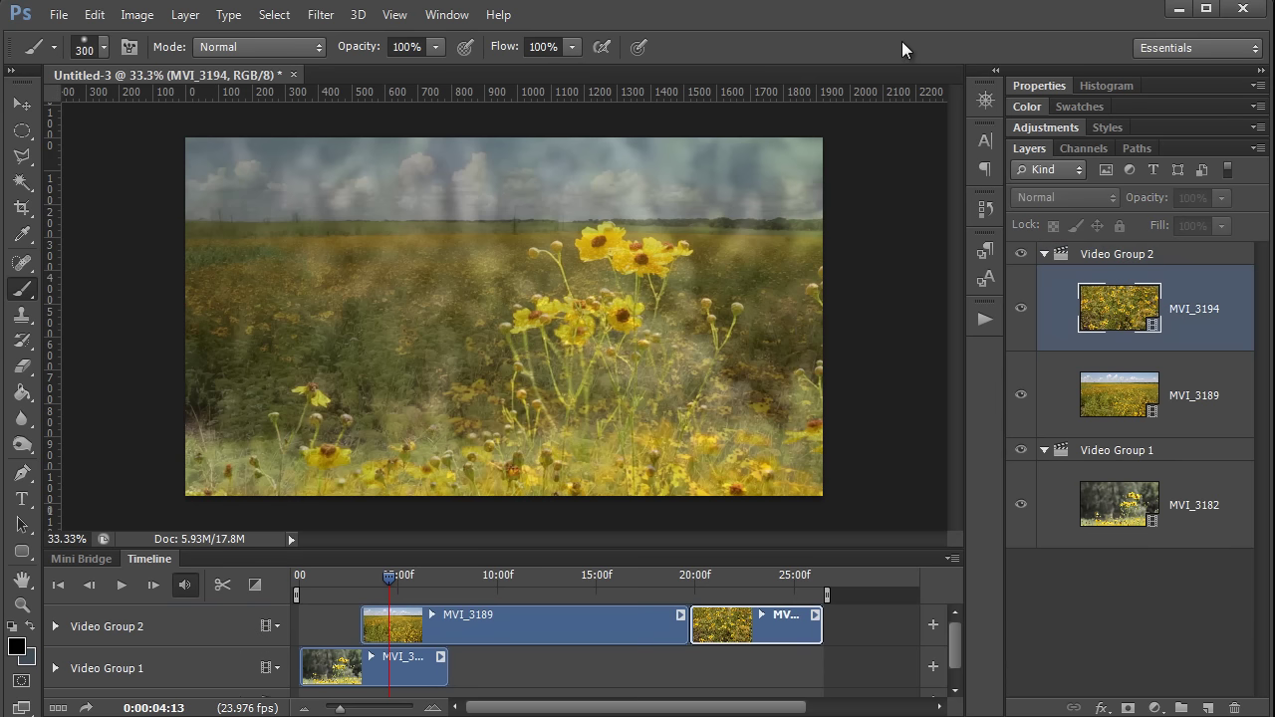
Step: Delete the Layer Order history state so all clips return to Video Group 1
{"action": "left_click", "coordinate": [985, 209]}
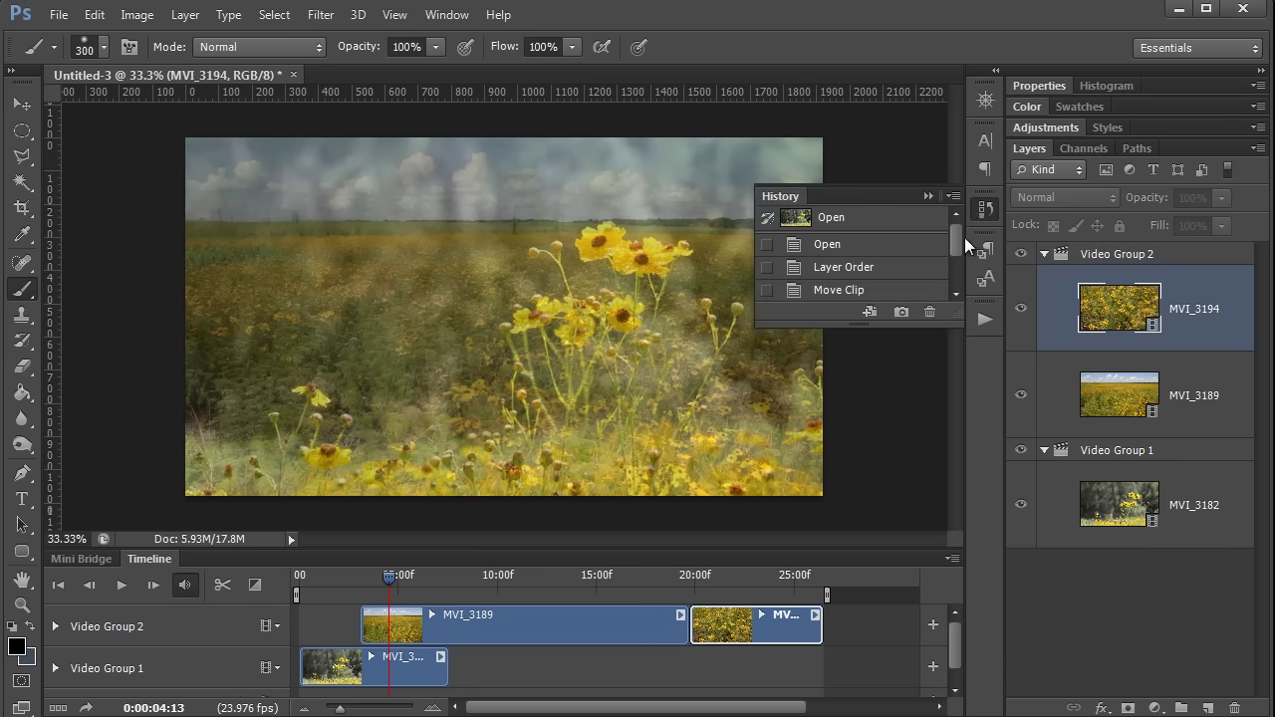
{"action": "left_click", "coordinate": [890, 270]}
{"action": "left_click", "coordinate": [930, 312]}
{"action": "left_click", "coordinate": [589, 293]}
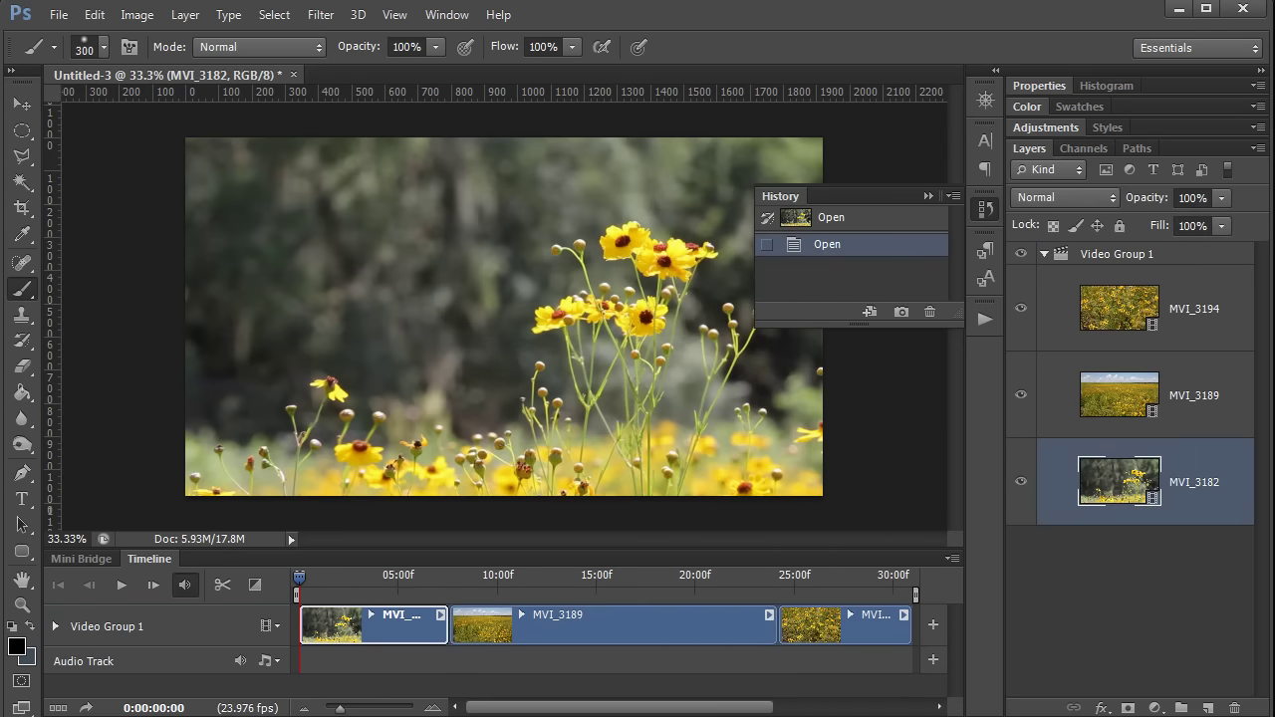
Step: Trim the end of the MVI_3182 clip to about 05:19
{"action": "left_click", "coordinate": [495, 577]}
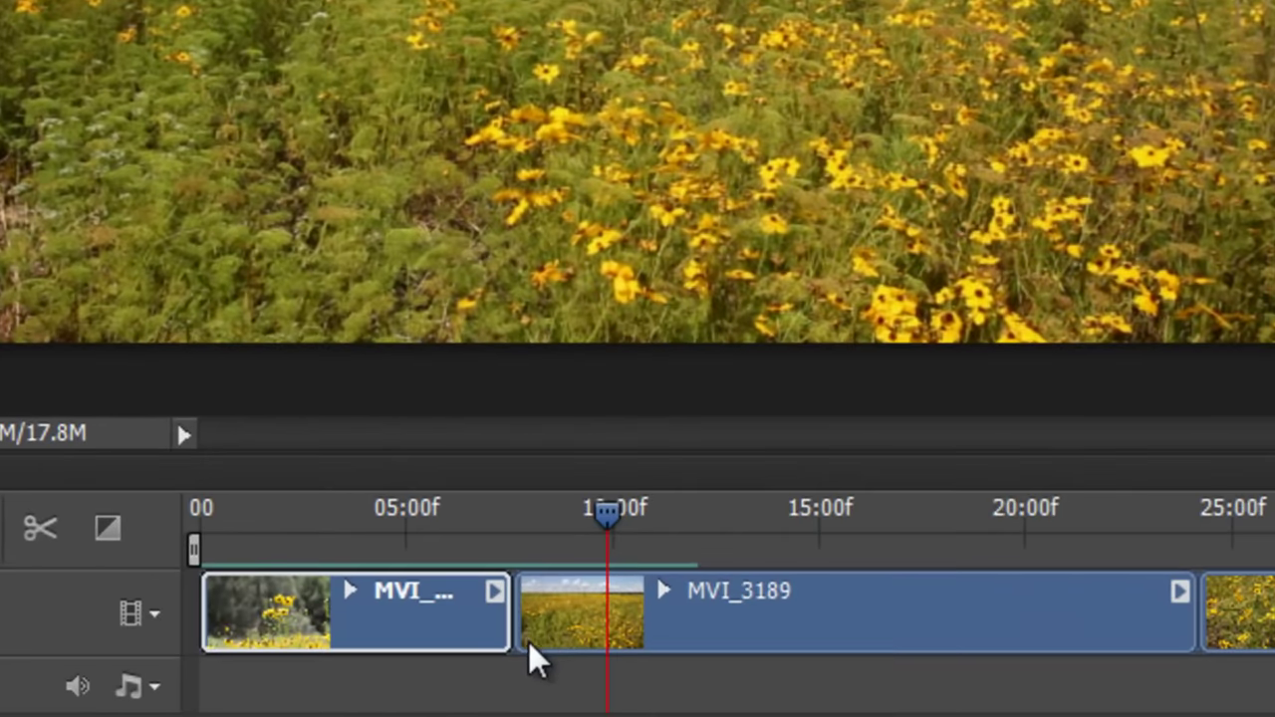
{"action": "left_click_drag", "start_coordinate": [509, 620], "coordinate": [406, 625]}
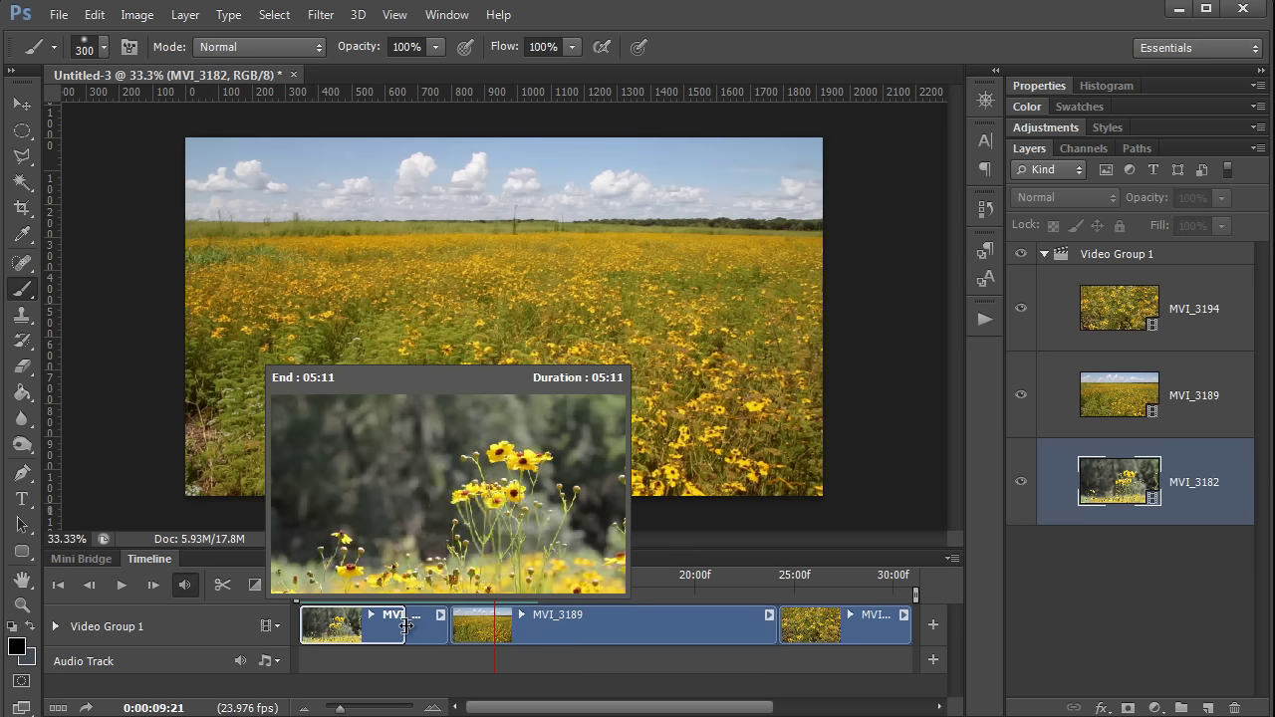
{"action": "left_click", "coordinate": [432, 581]}
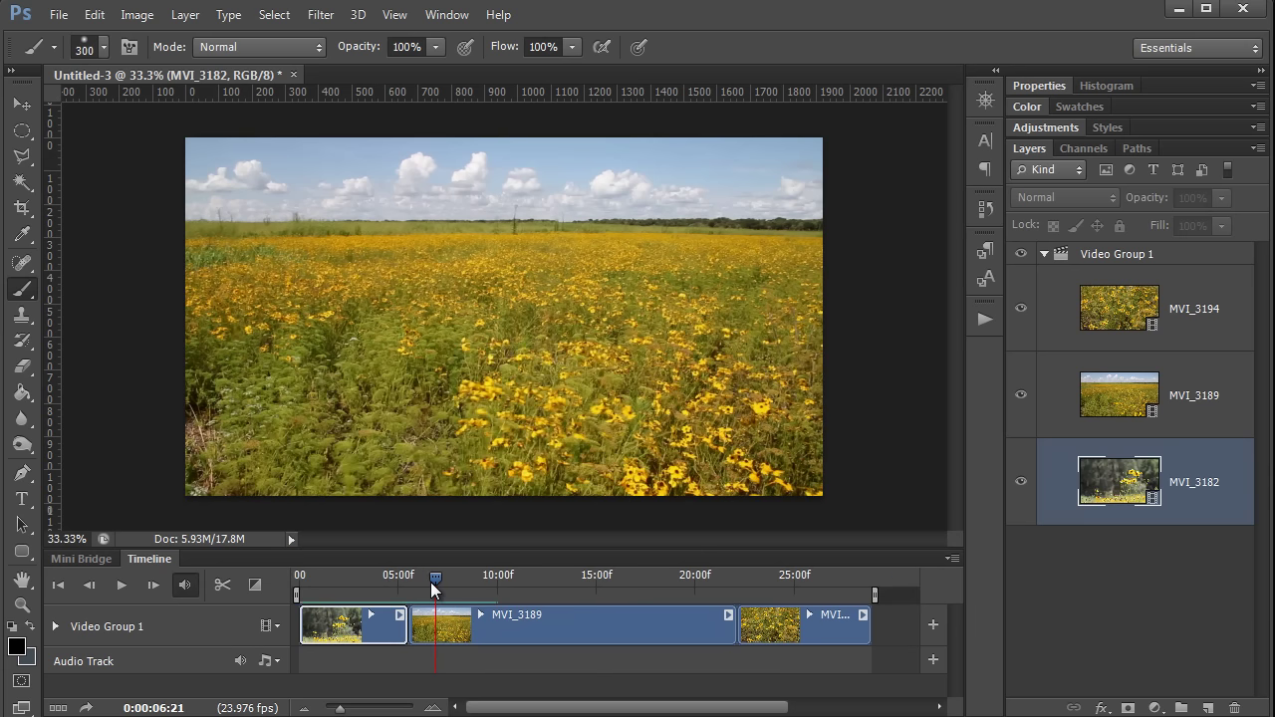
Step: Add a Cross Fade transition between MVI_3182 and MVI_3189
{"action": "left_click_drag", "start_coordinate": [433, 579], "coordinate": [396, 582]}
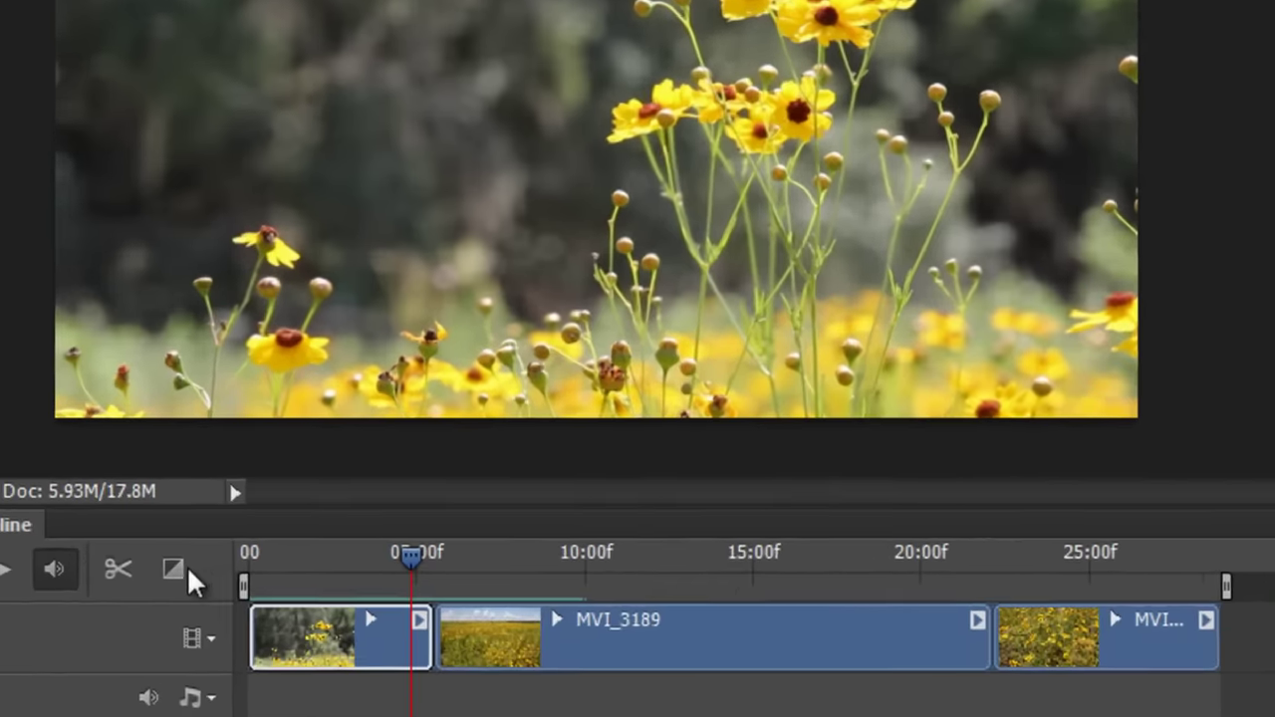
{"action": "left_click", "coordinate": [174, 569]}
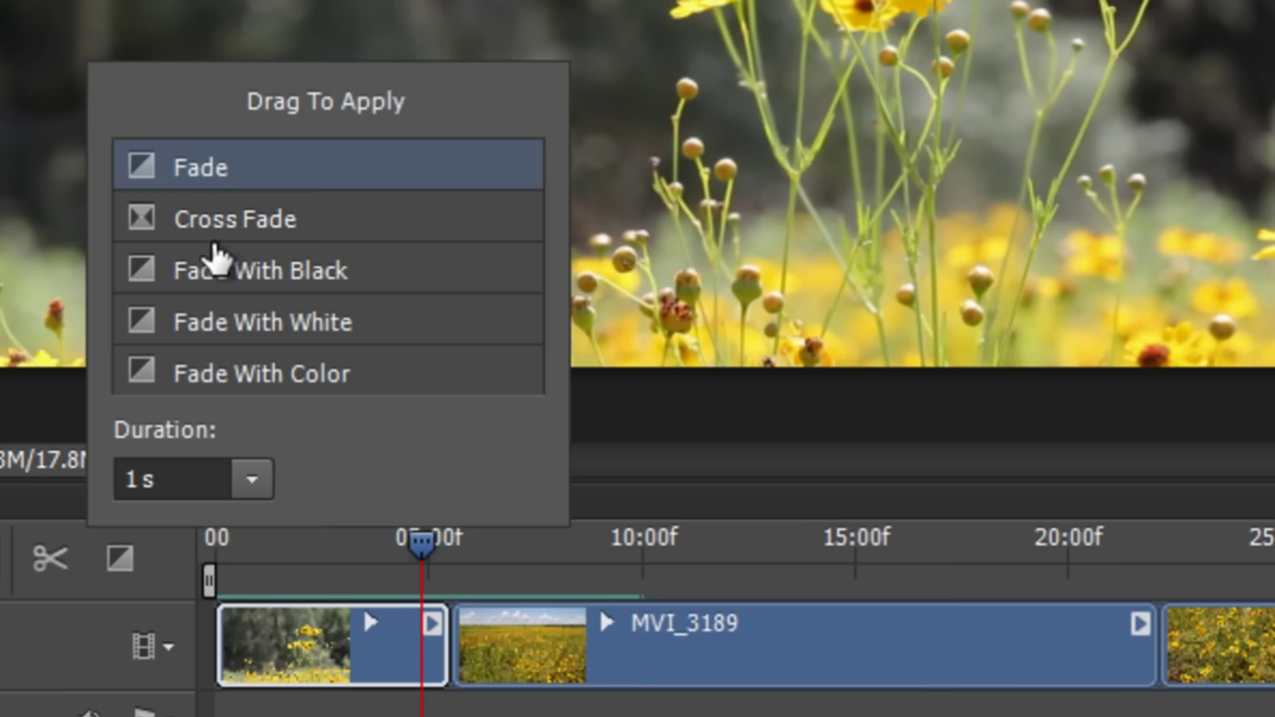
{"action": "left_click_drag", "start_coordinate": [202, 234], "coordinate": [441, 692]}
{"action": "left_click", "coordinate": [413, 560]}
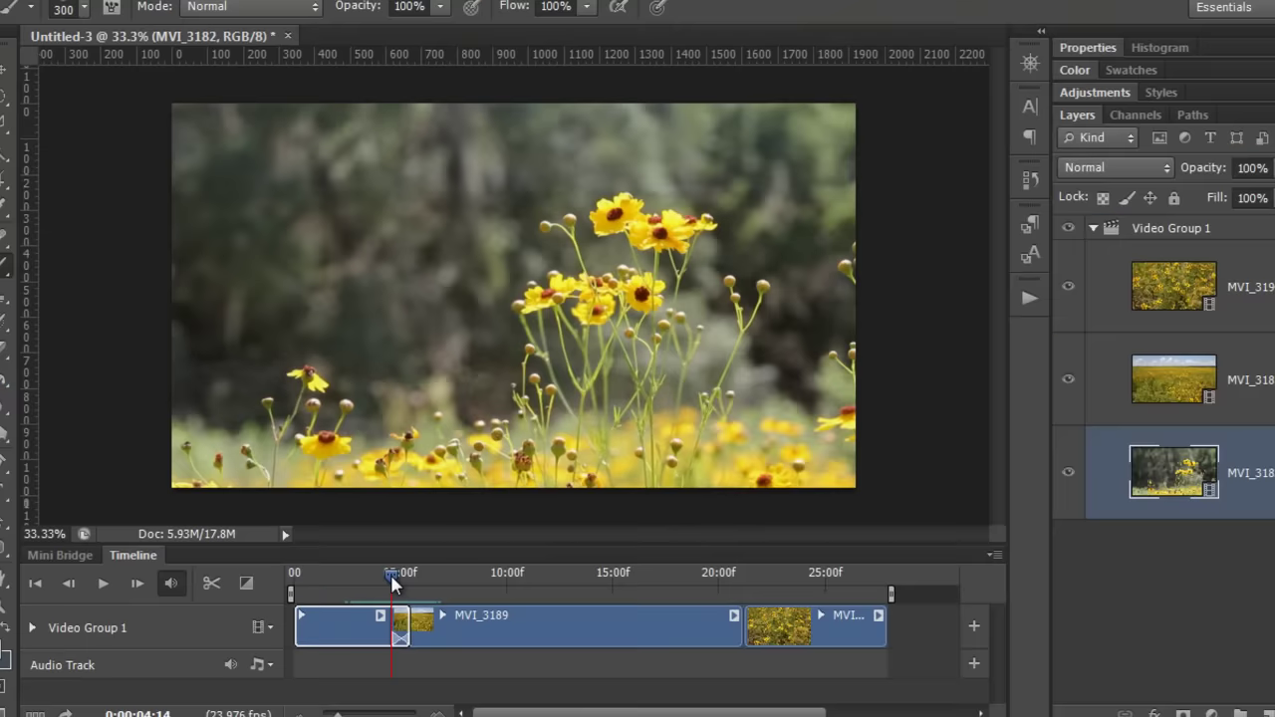
{"action": "left_click_drag", "start_coordinate": [392, 578], "coordinate": [366, 592]}
{"action": "key", "text": "ctrl+z"}
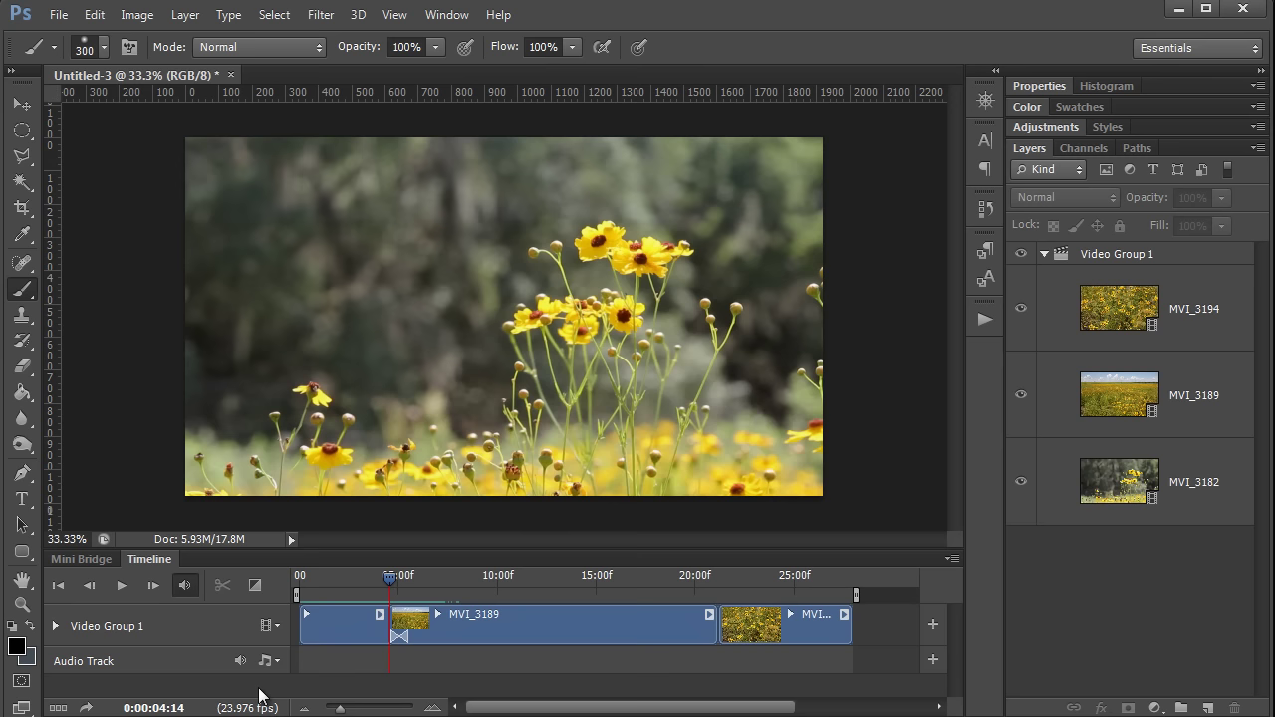
Step: Add Fade With Black at the video's start and lengthen it to about two seconds
{"action": "left_click", "coordinate": [256, 585]}
{"action": "left_click", "coordinate": [324, 404]}
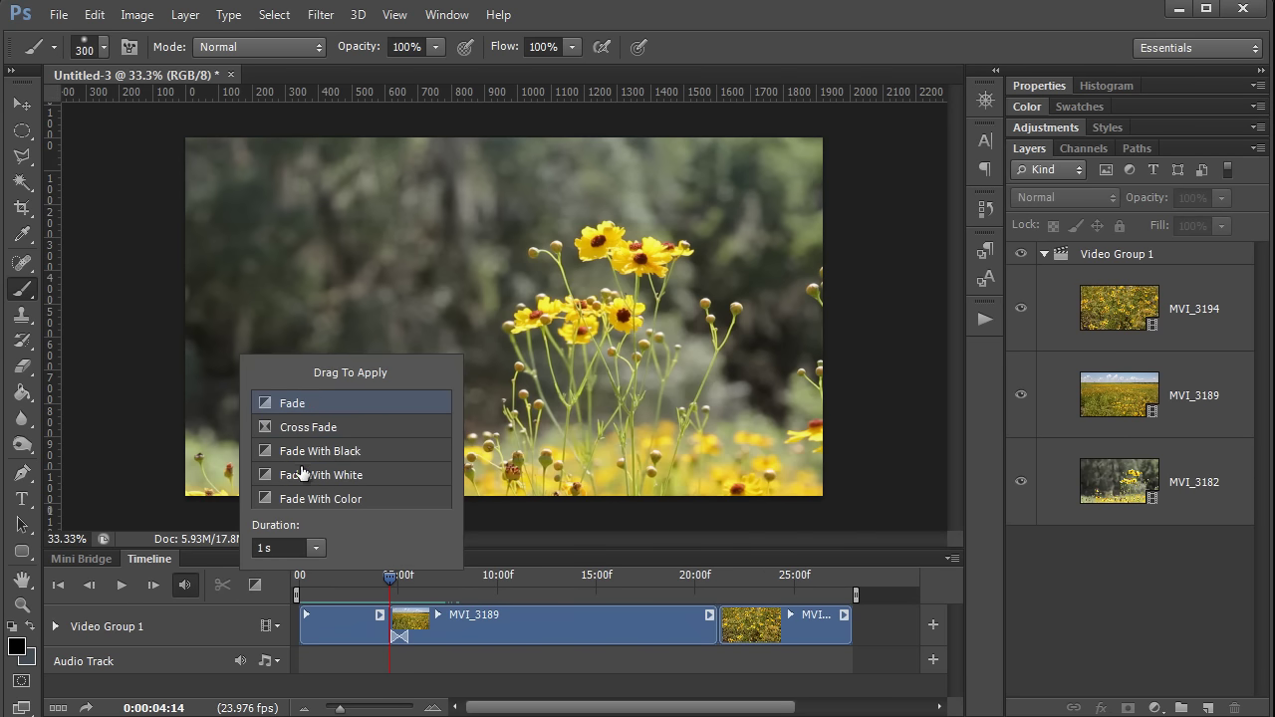
{"action": "left_click", "coordinate": [309, 453]}
{"action": "left_click_drag", "start_coordinate": [321, 462], "coordinate": [312, 629]}
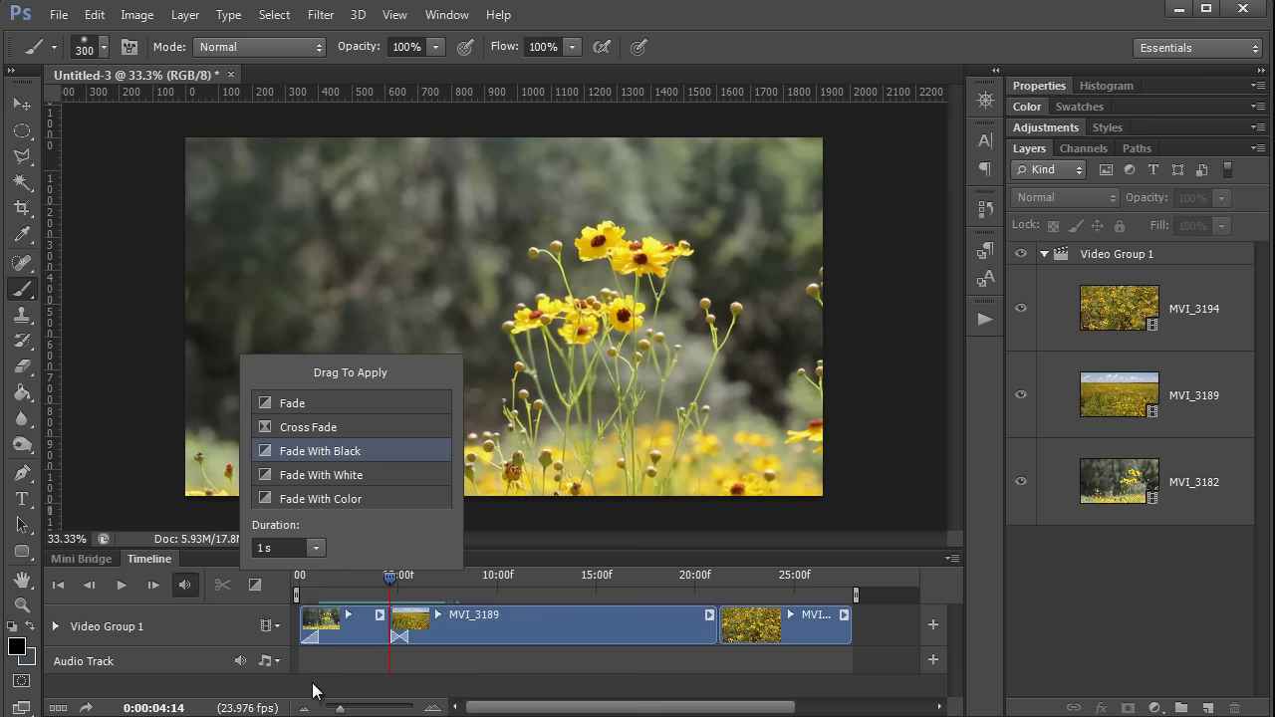
{"action": "left_click", "coordinate": [122, 585]}
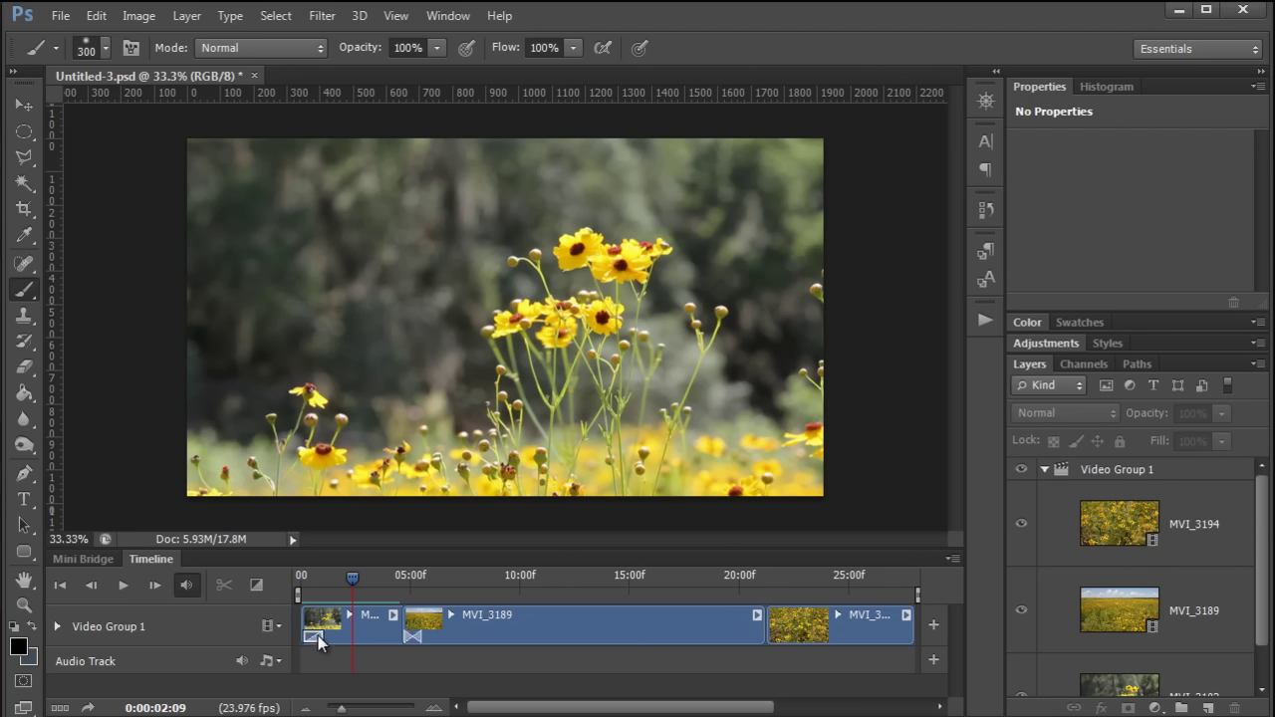
{"action": "left_click_drag", "start_coordinate": [318, 636], "coordinate": [343, 640]}
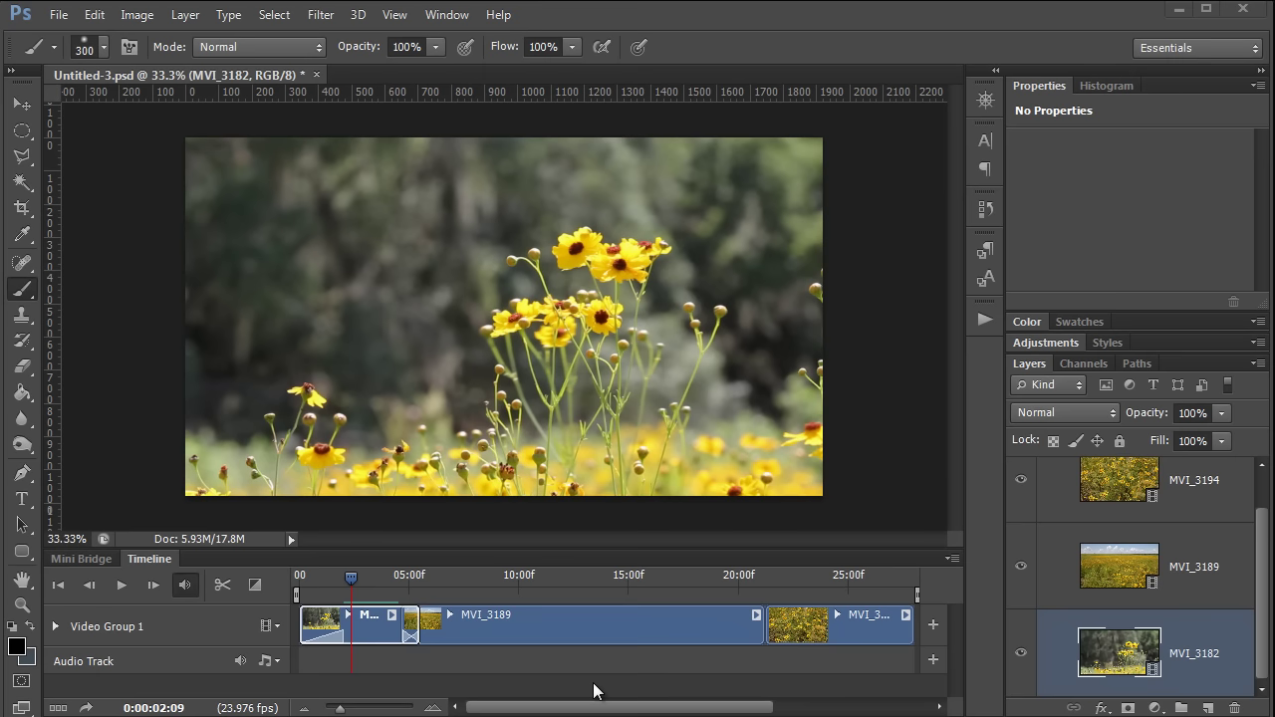
{"action": "left_click", "coordinate": [587, 627]}
{"action": "right_click", "coordinate": [582, 625]}
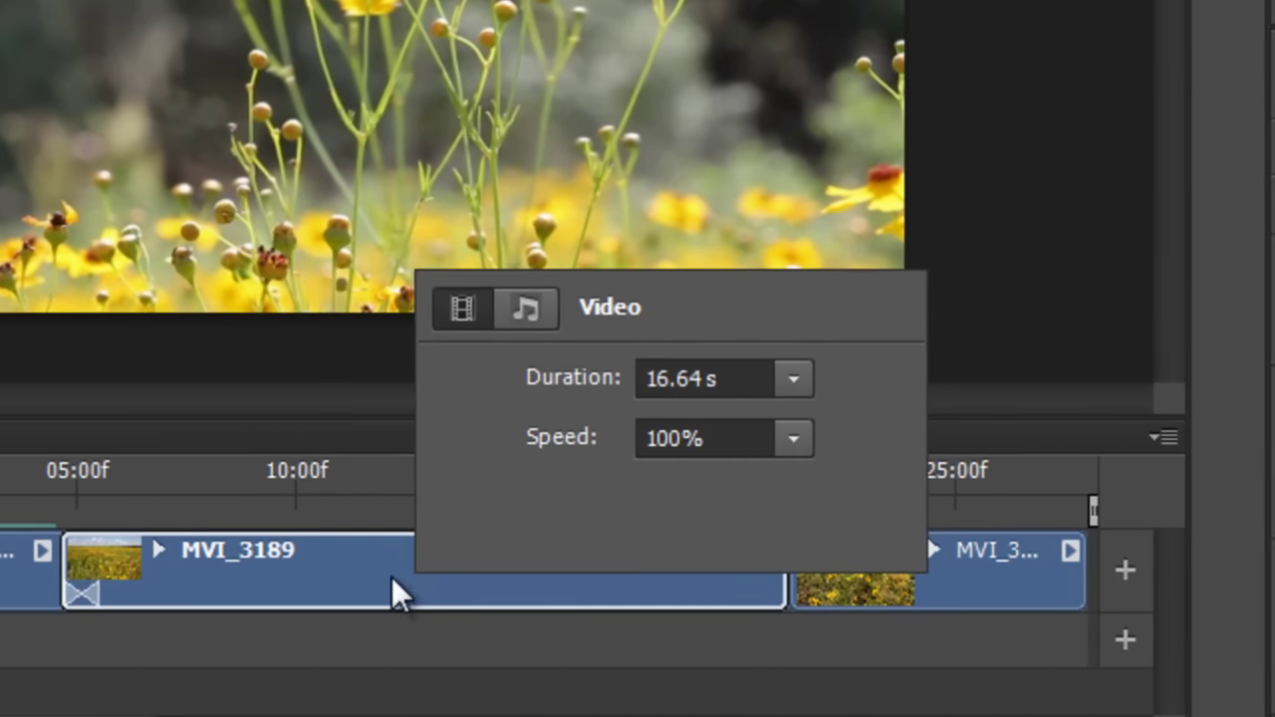
{"action": "left_click", "coordinate": [500, 321]}
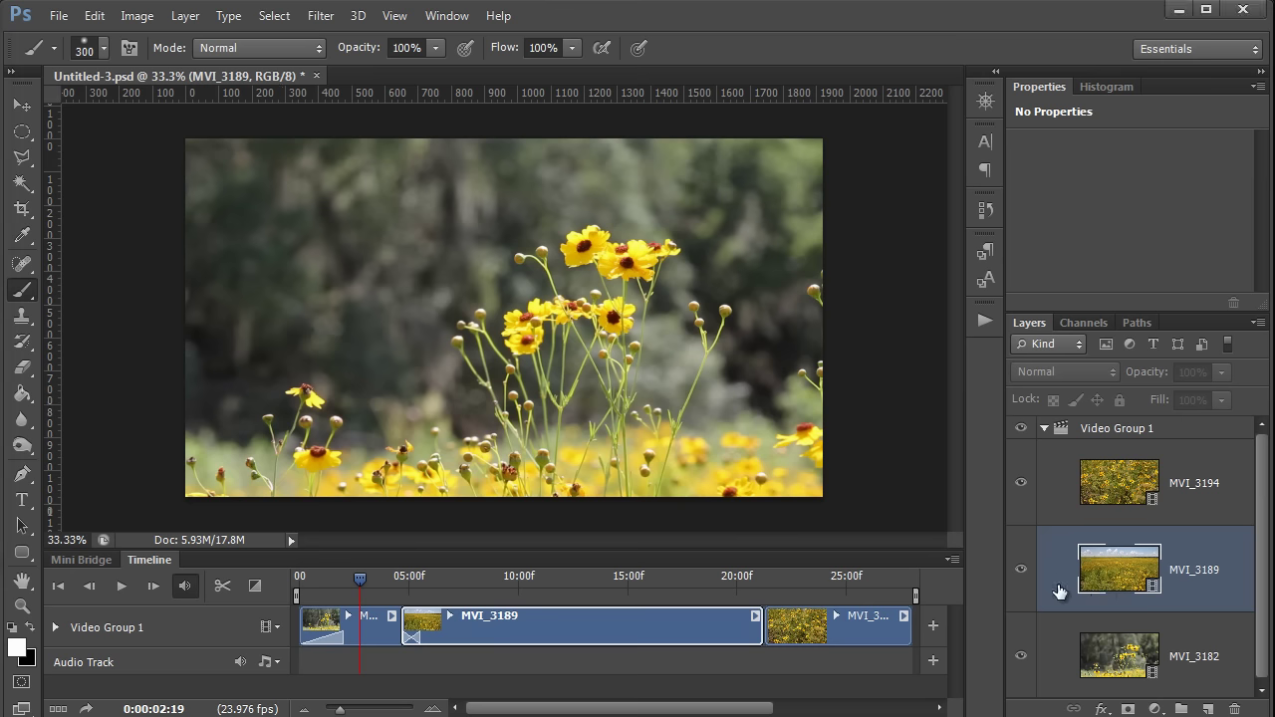
Step: Add a Curves layer to MVI_3182, moving the black point right and adding S-curve points
{"action": "scroll", "coordinate": [1059, 592], "scroll_direction": "down", "scroll_amount": 1}
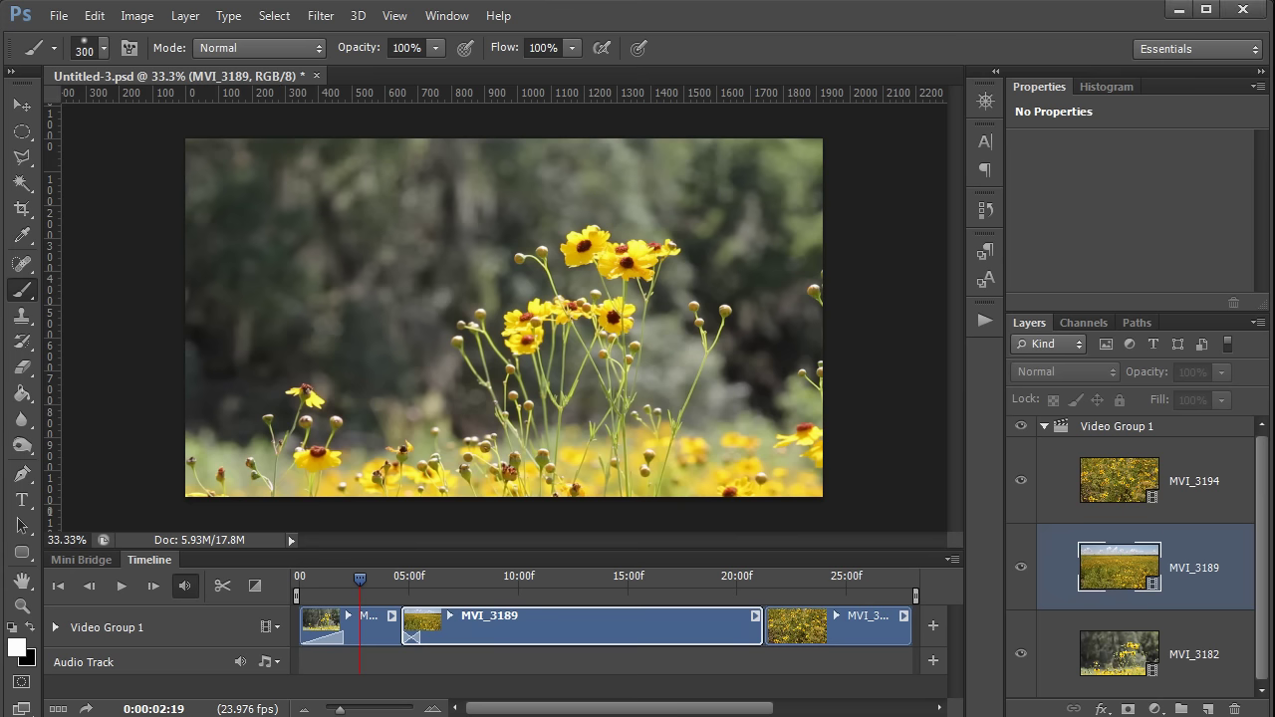
{"action": "left_click", "coordinate": [1059, 669]}
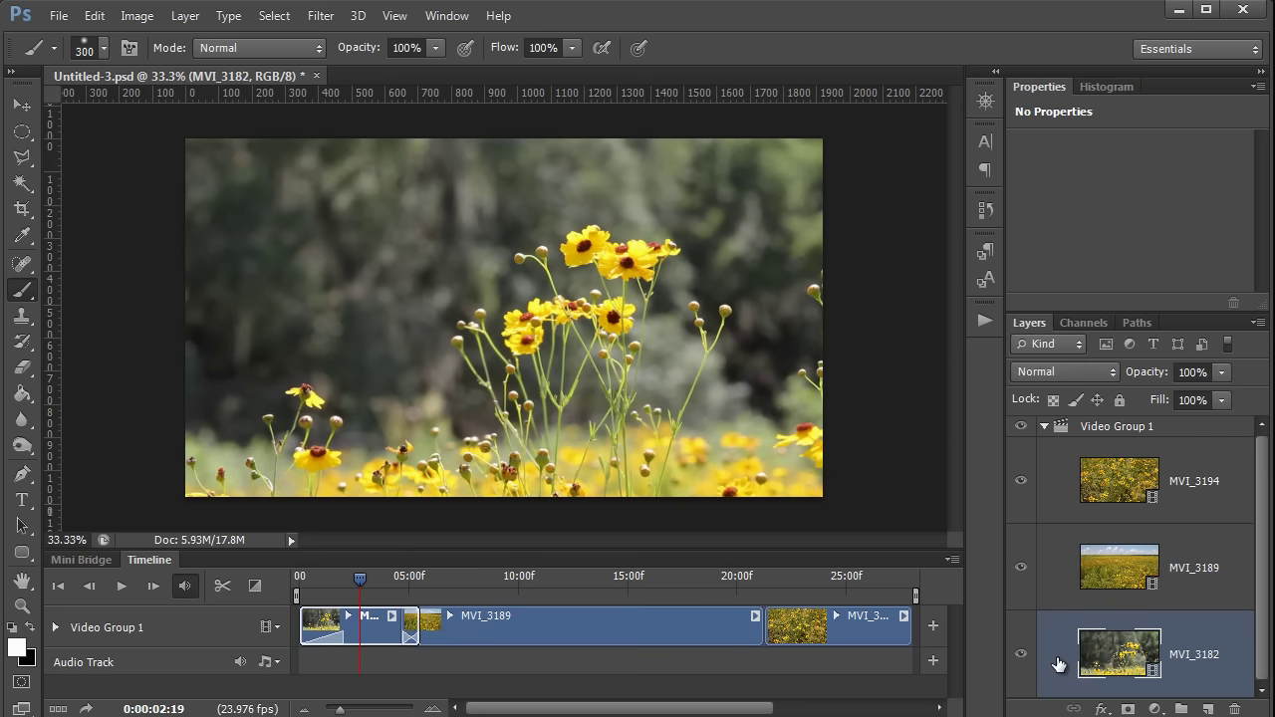
{"action": "left_click", "coordinate": [1156, 709]}
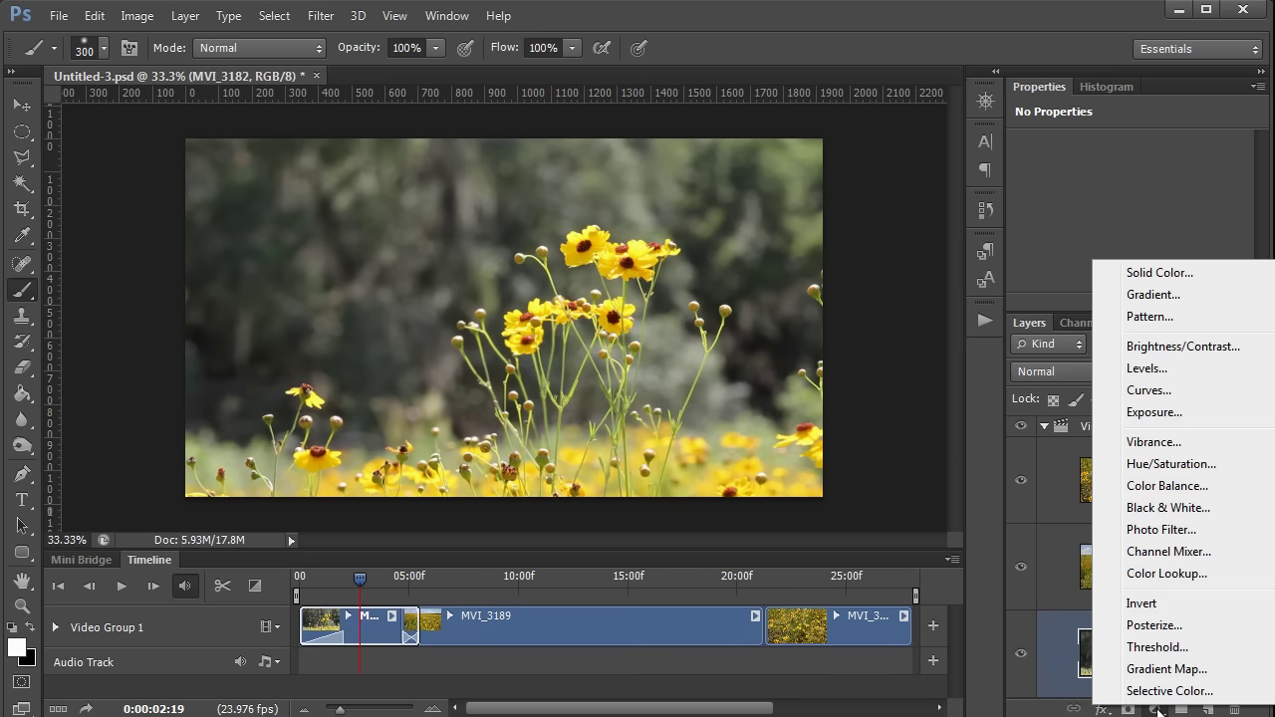
{"action": "left_click", "coordinate": [1161, 389]}
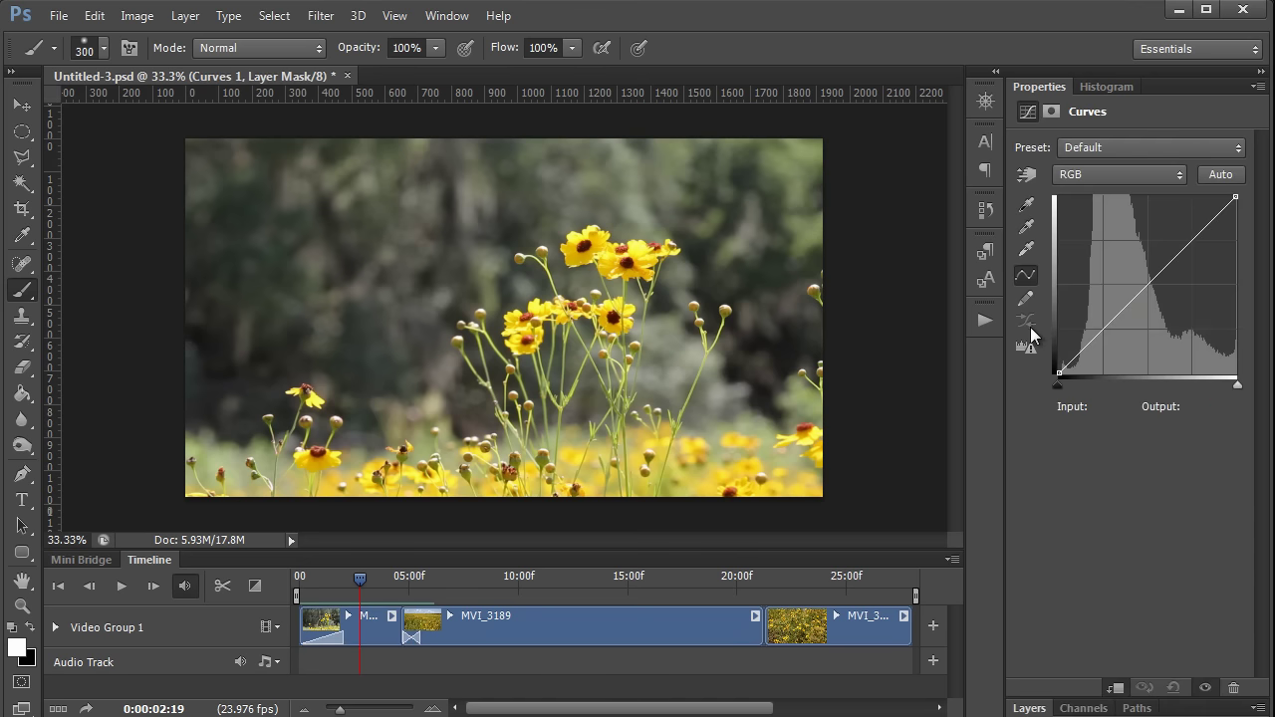
{"action": "left_click_drag", "start_coordinate": [1059, 382], "coordinate": [1114, 348]}
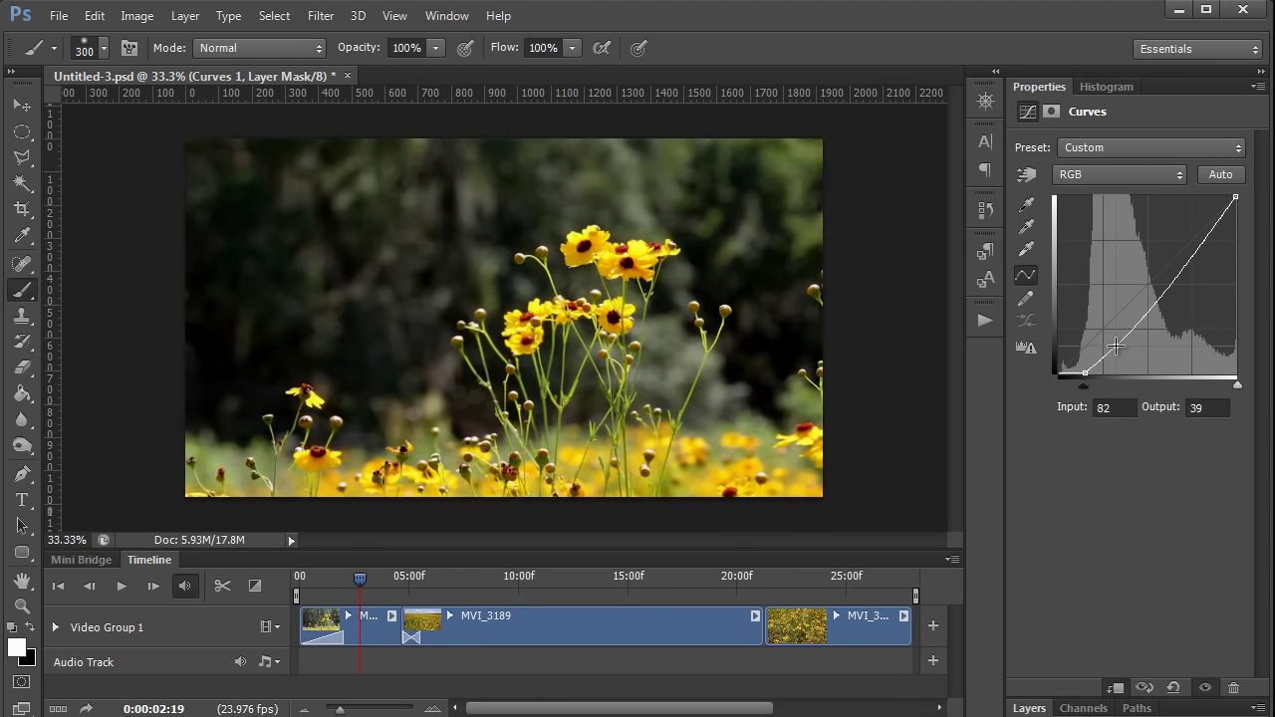
{"action": "left_click", "coordinate": [1192, 254]}
{"action": "left_click_drag", "start_coordinate": [1192, 254], "coordinate": [1188, 252]}
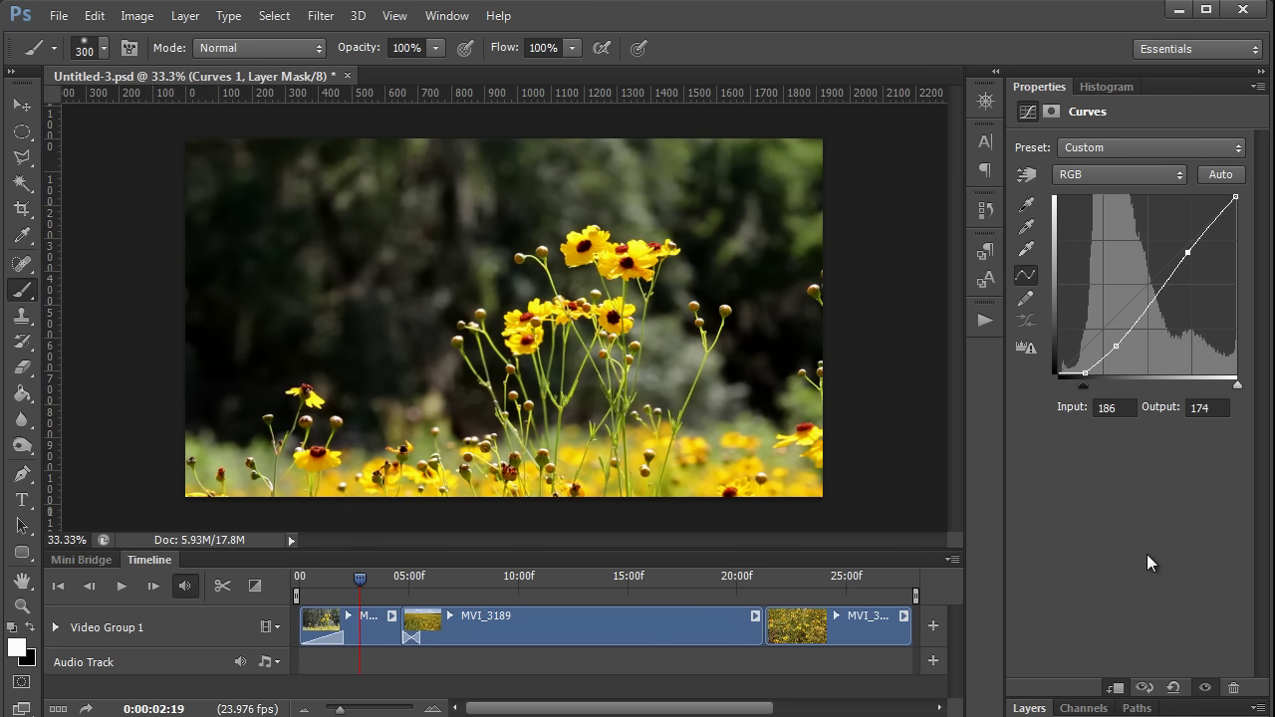
{"action": "left_click", "coordinate": [1047, 707]}
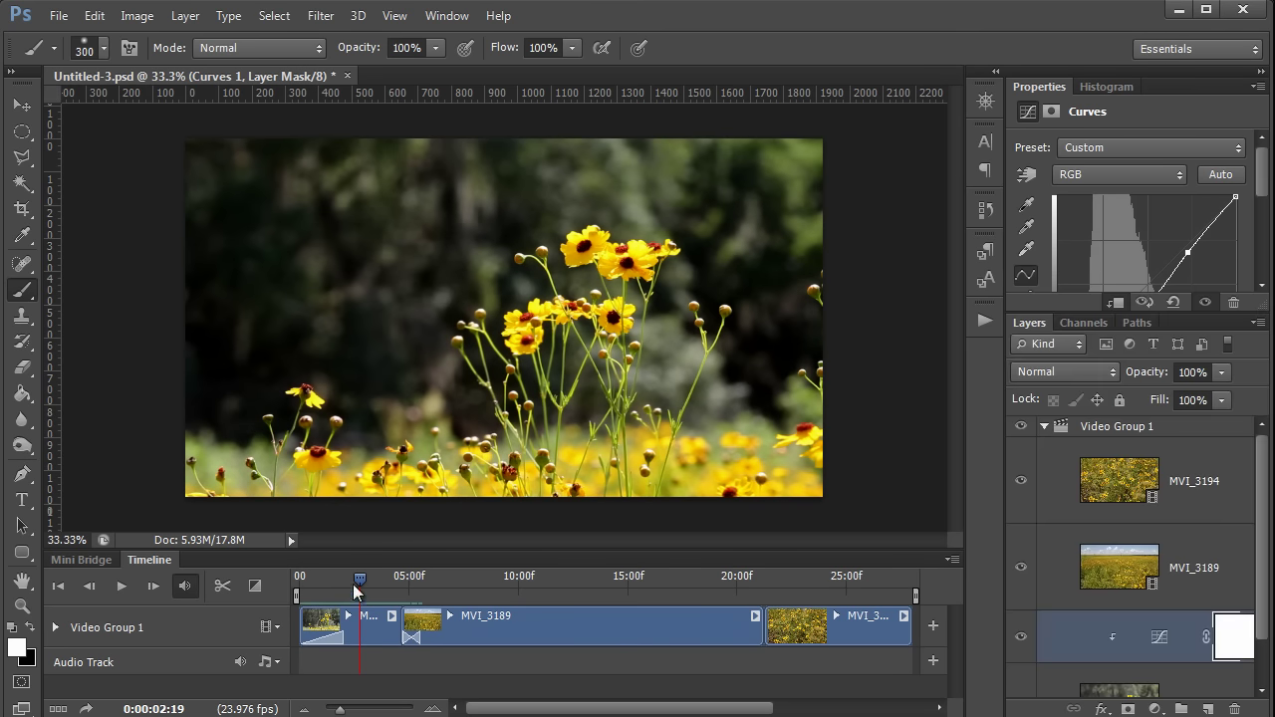
{"action": "left_click", "coordinate": [358, 581]}
{"action": "mouse_move", "coordinate": [358, 581]}
{"action": "left_mouse_down"}
{"action": "mouse_move", "coordinate": [322, 581]}
{"action": "mouse_move", "coordinate": [385, 582]}
{"action": "mouse_move", "coordinate": [366, 583]}
{"action": "left_mouse_up"}
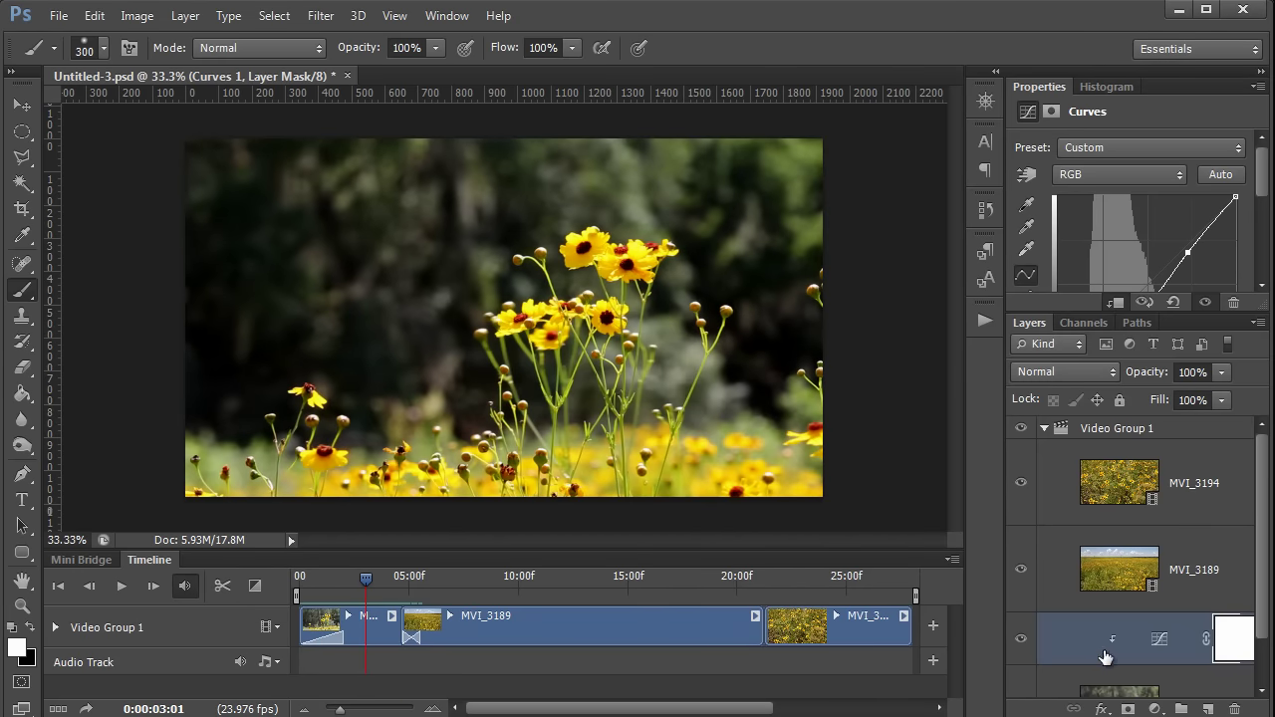
{"action": "left_click", "coordinate": [1114, 650]}
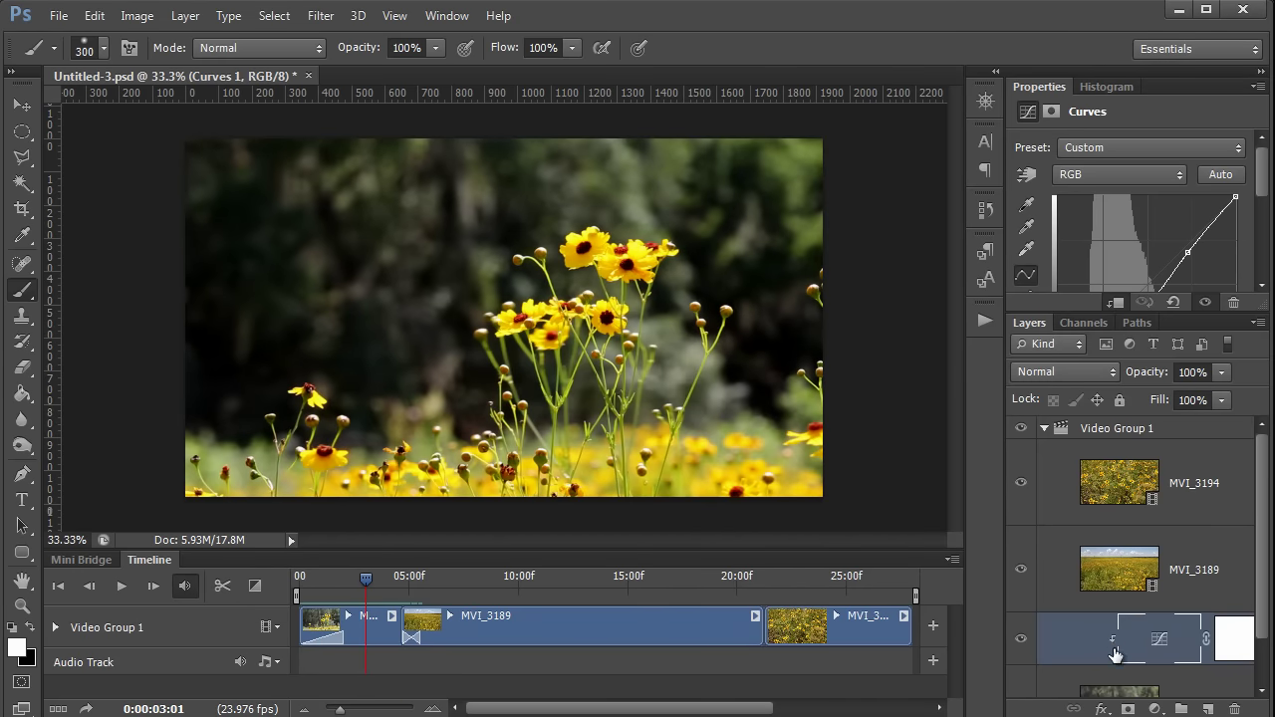
{"action": "left_click_drag", "start_coordinate": [1264, 618], "coordinate": [1271, 683]}
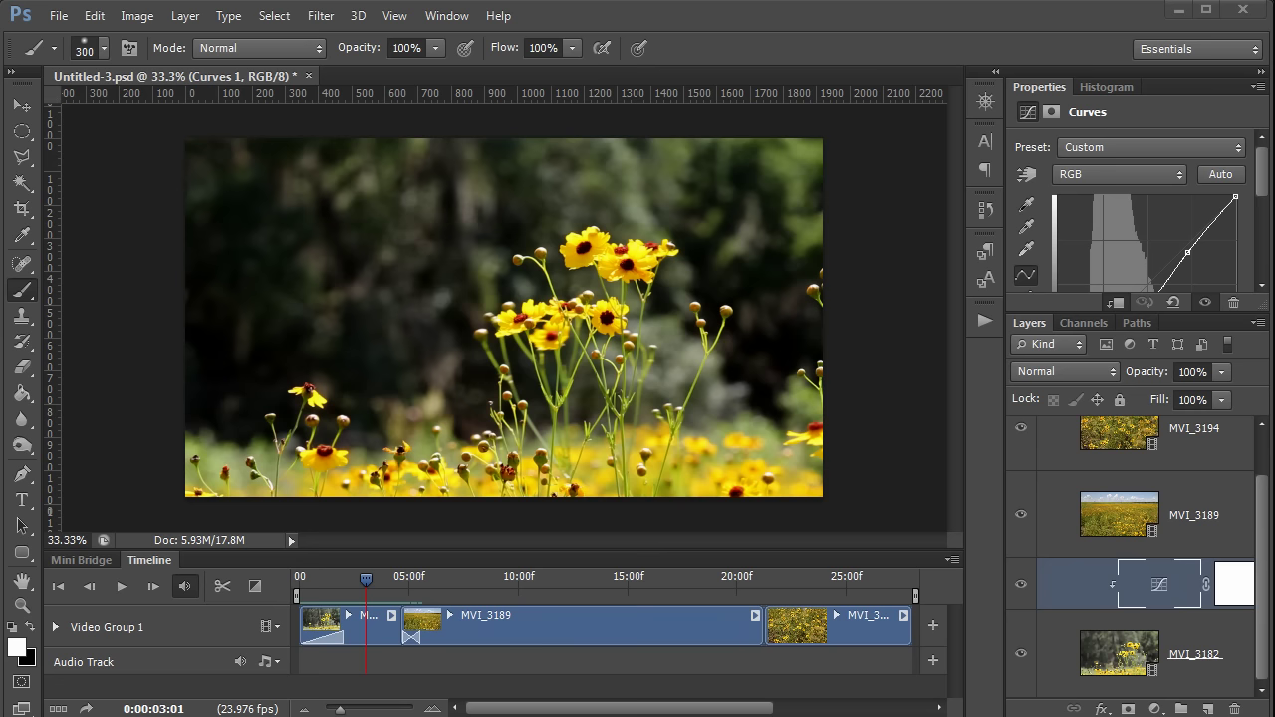
Step: Add a Curves layer to MVI_3189, moving the black point right and adding two steepening points
{"action": "left_click", "coordinate": [354, 664]}
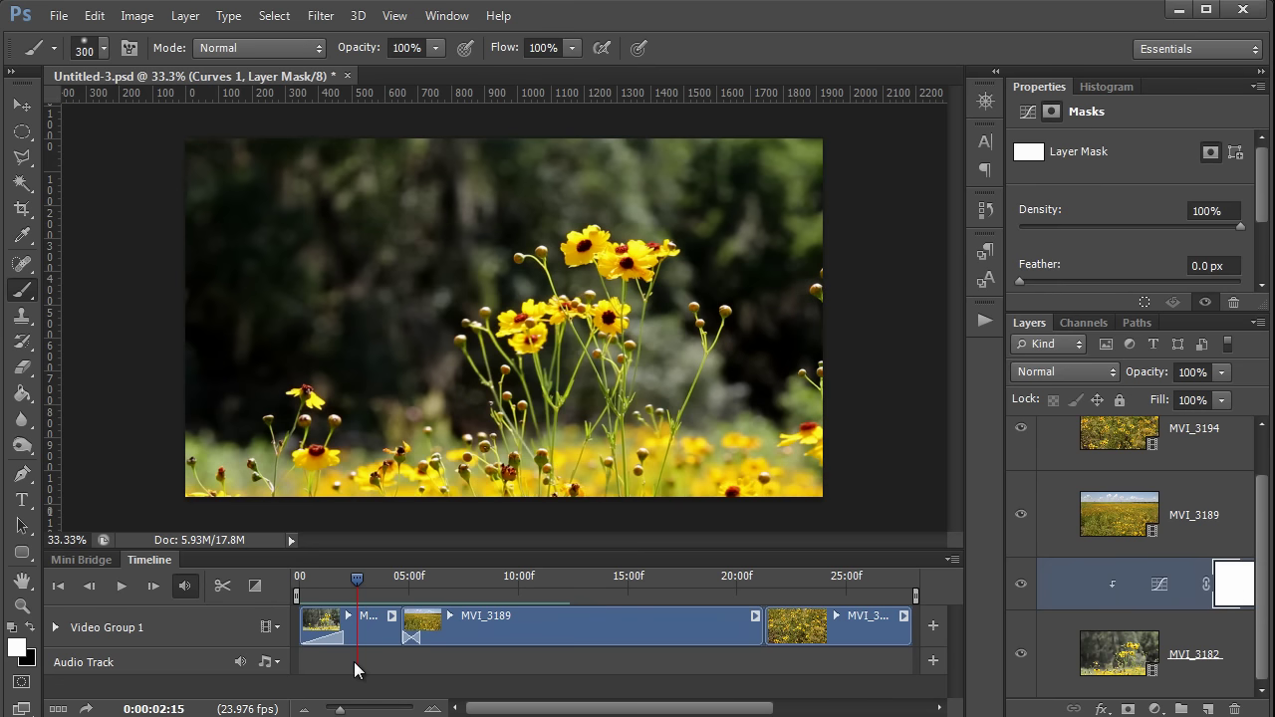
{"action": "left_click_drag", "start_coordinate": [357, 578], "coordinate": [530, 583]}
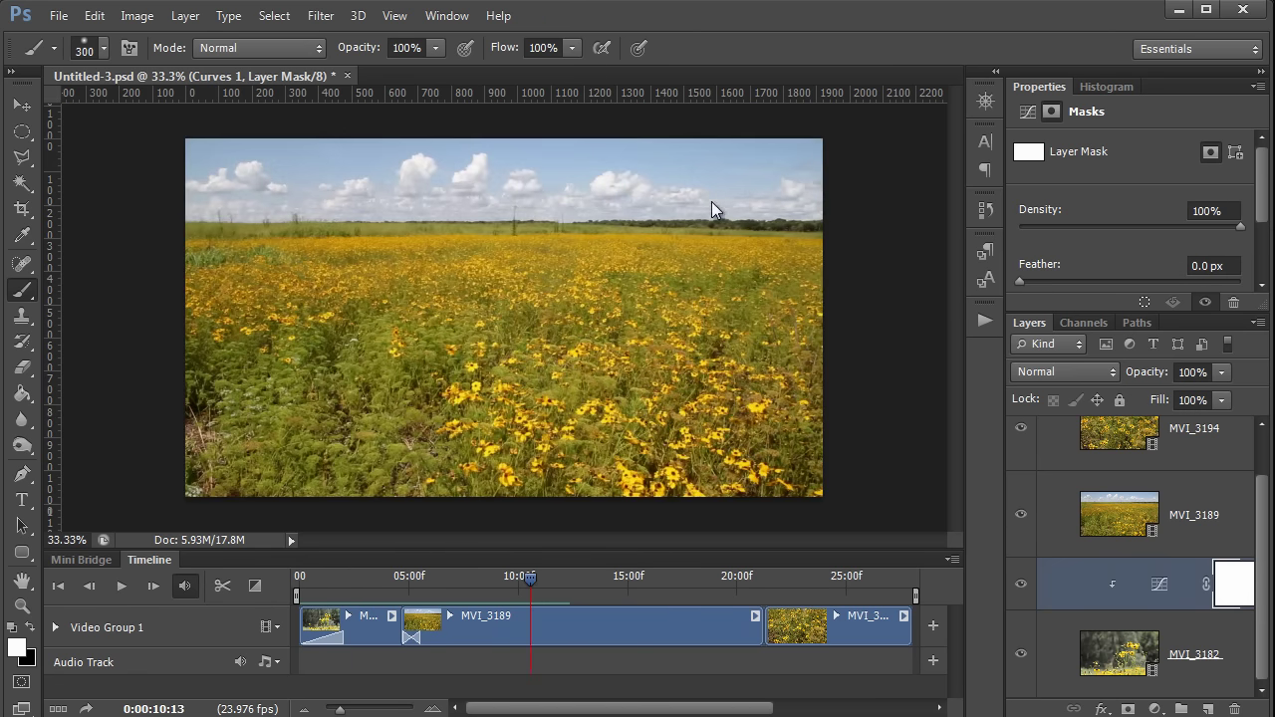
{"action": "key", "text": "alt+bracketleft"}
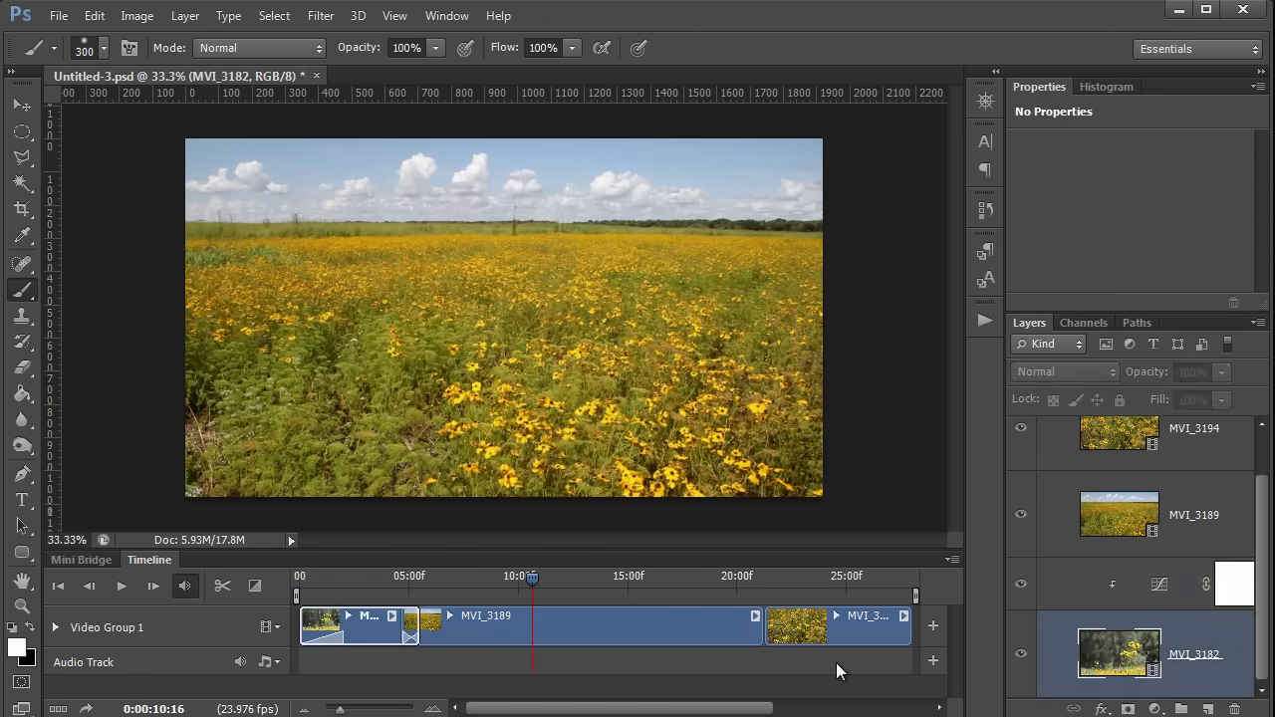
{"action": "left_click", "coordinate": [1066, 526]}
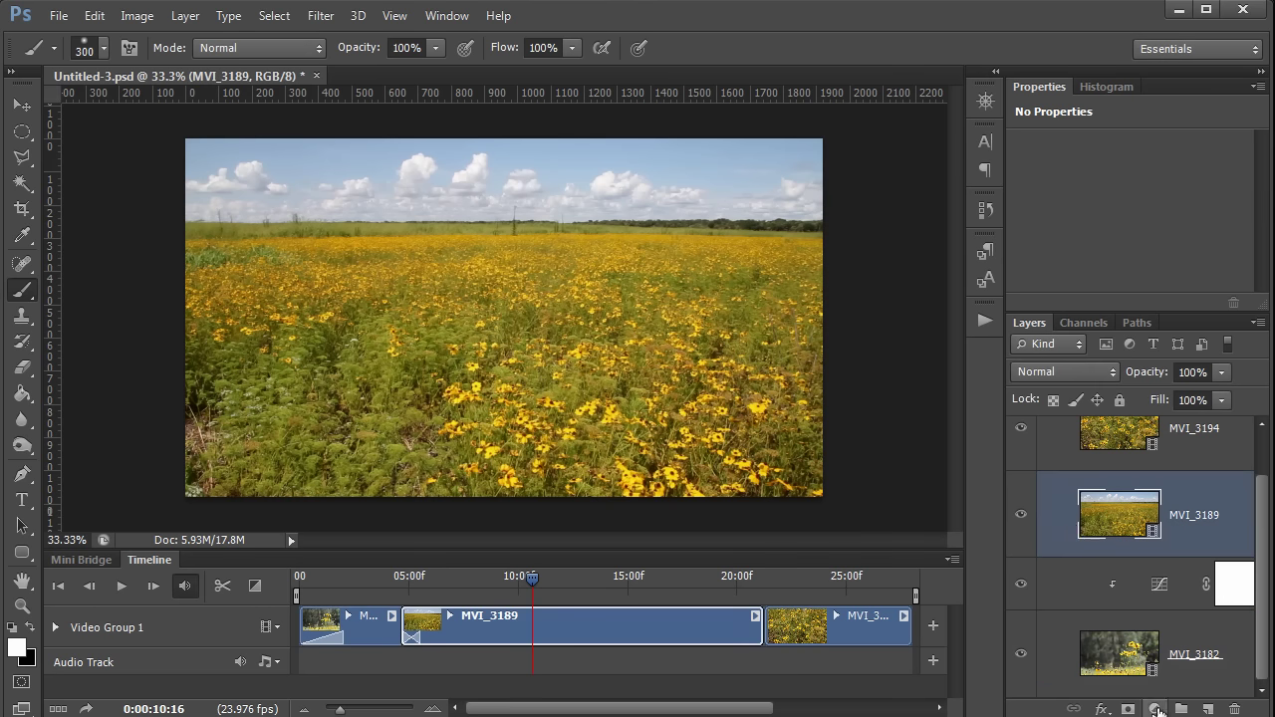
{"action": "left_click", "coordinate": [1156, 709]}
{"action": "left_click", "coordinate": [1164, 395]}
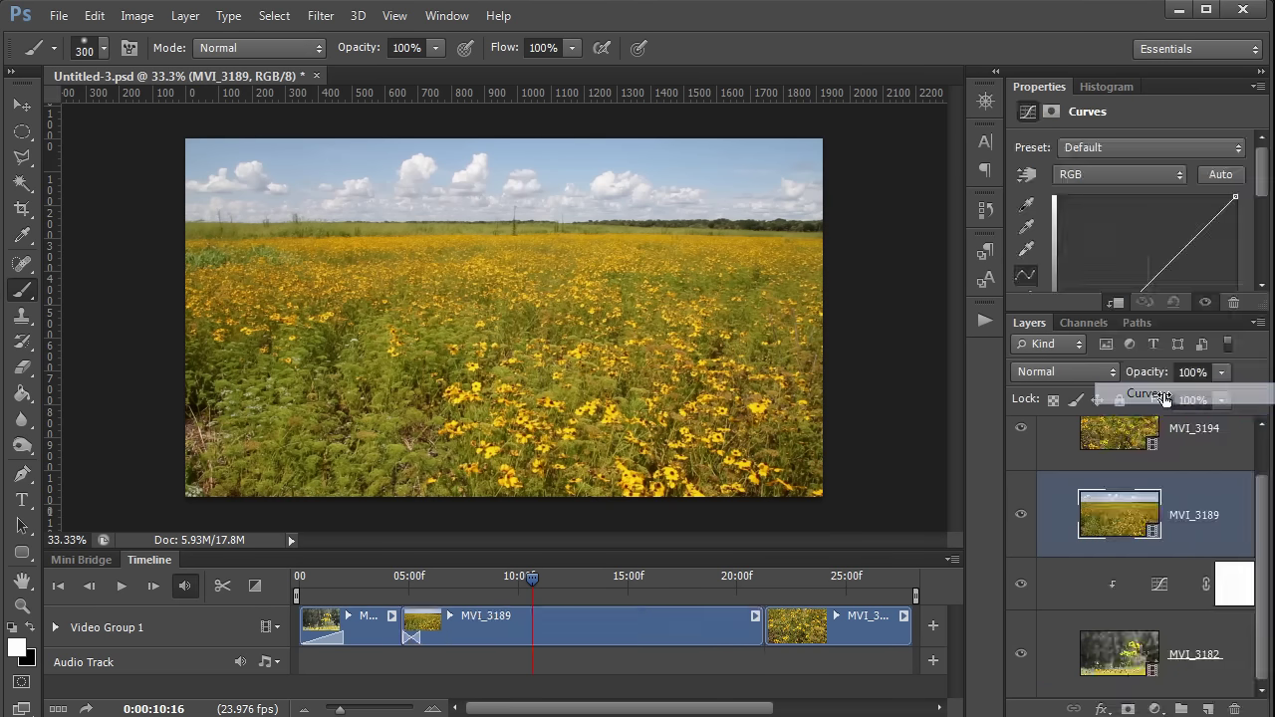
{"action": "double_click", "coordinate": [1029, 322]}
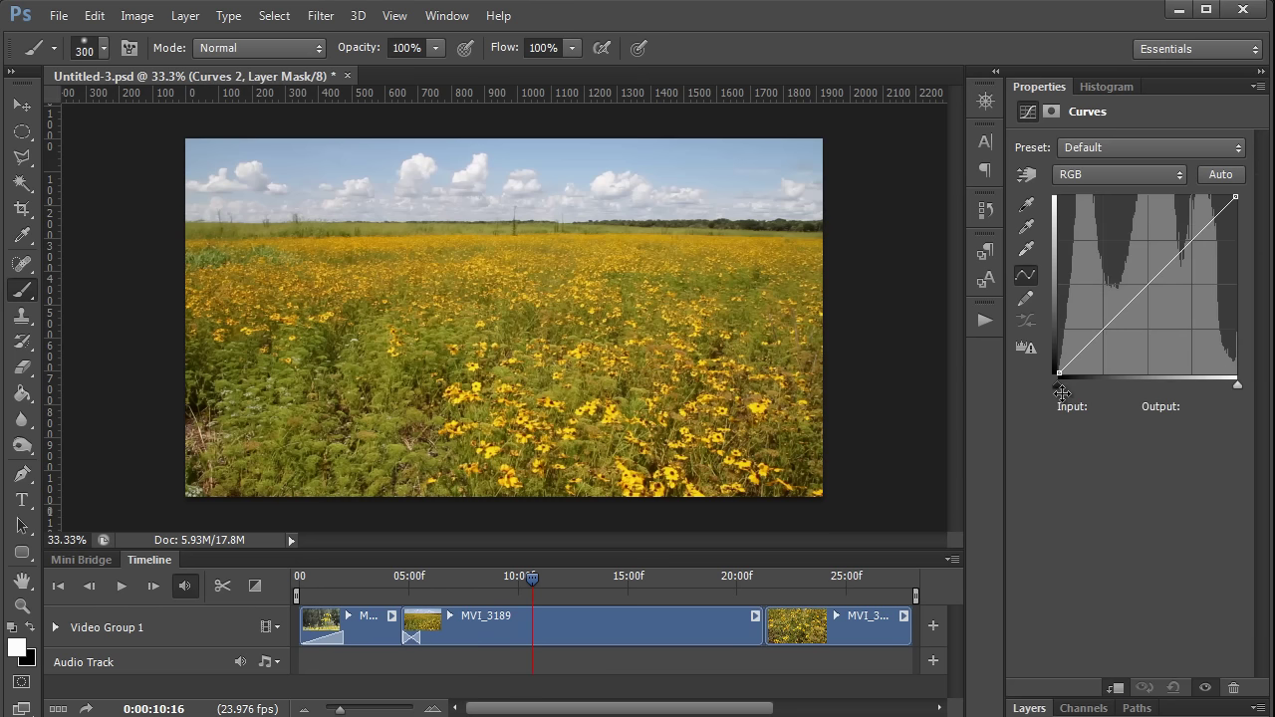
{"action": "left_click_drag", "start_coordinate": [1060, 383], "coordinate": [1124, 405]}
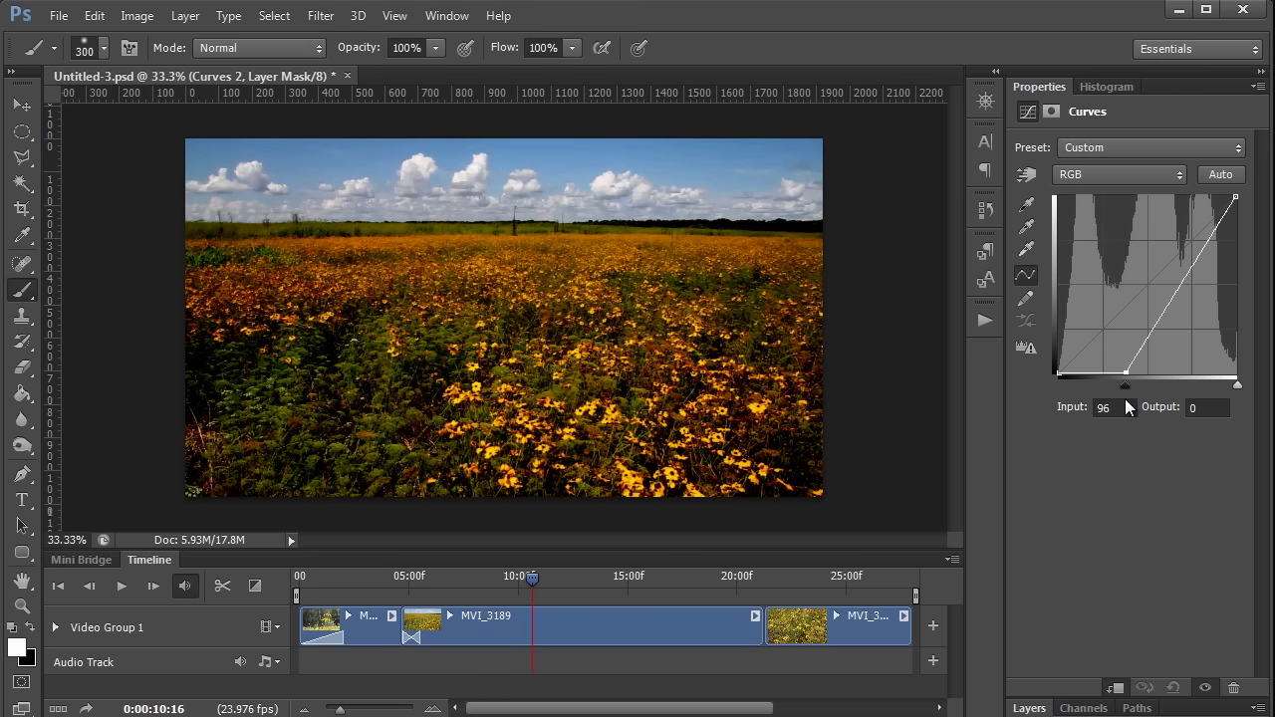
{"action": "left_click", "coordinate": [1197, 255]}
{"action": "left_click", "coordinate": [1152, 332]}
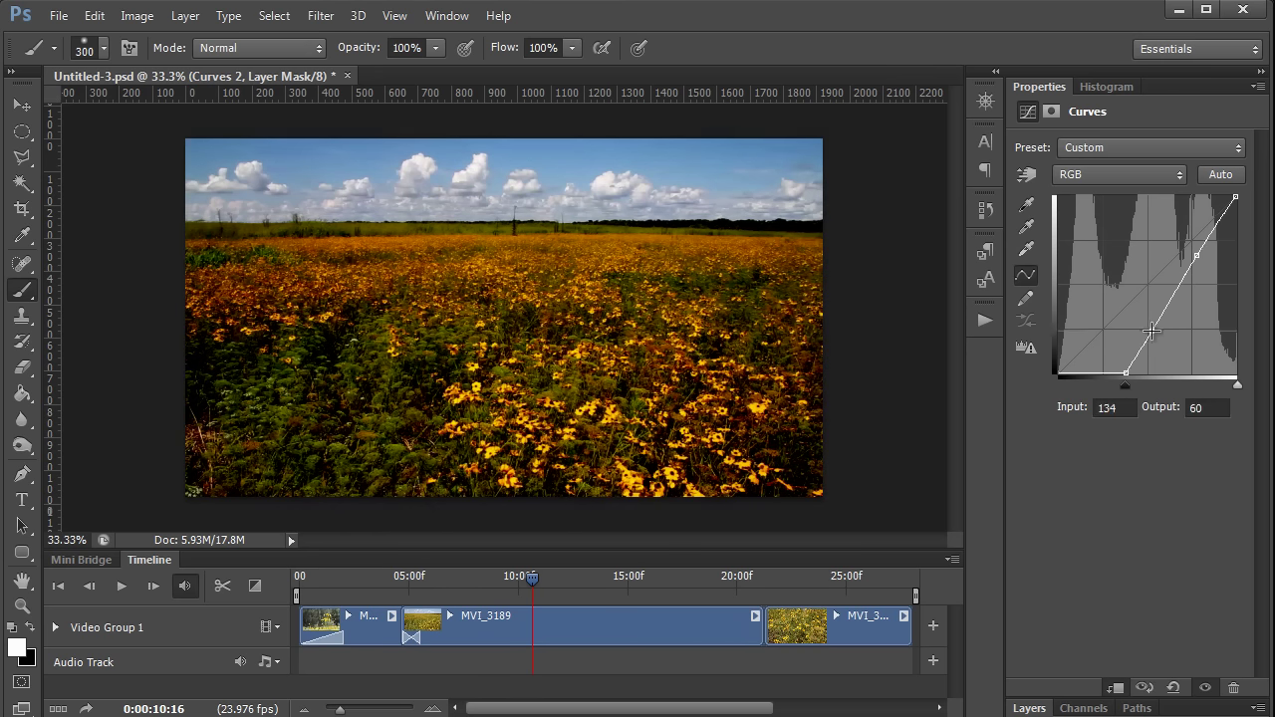
{"action": "left_click", "coordinate": [1028, 709]}
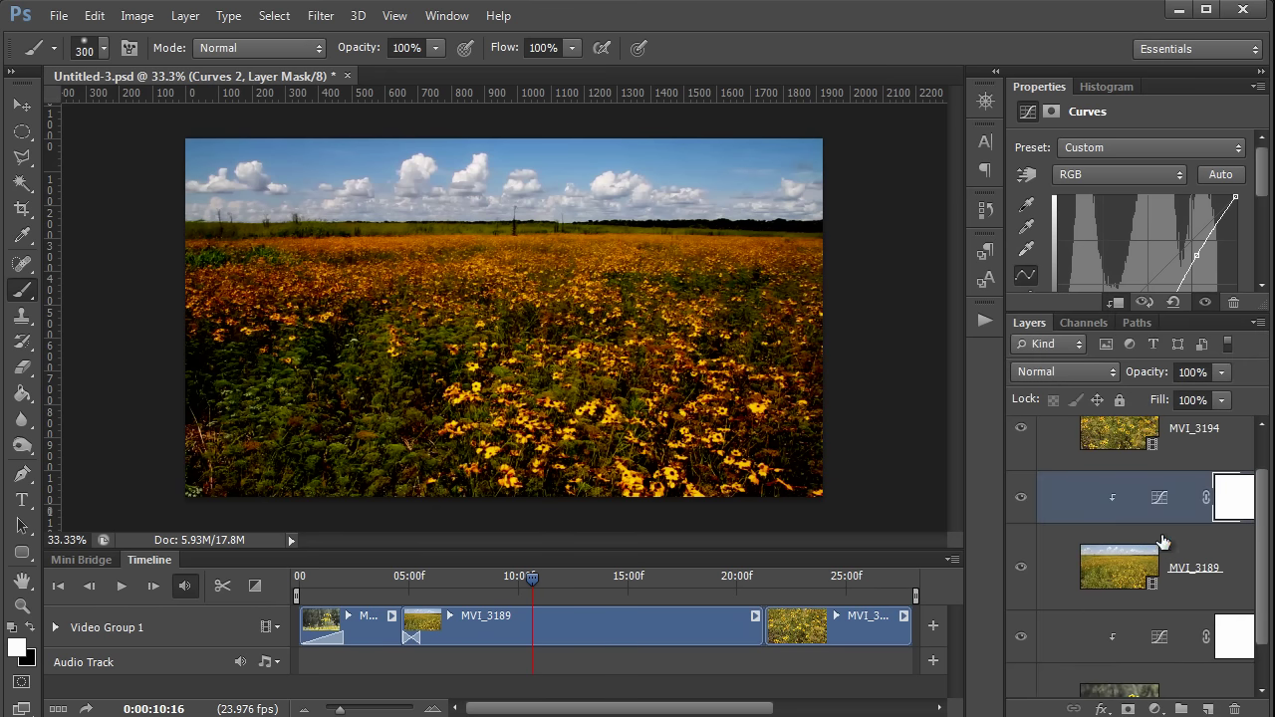
Step: Invert the Curves 2 mask and paint white over the sky so only MVI_3189's sky darkens
{"action": "left_click", "coordinate": [1233, 504]}
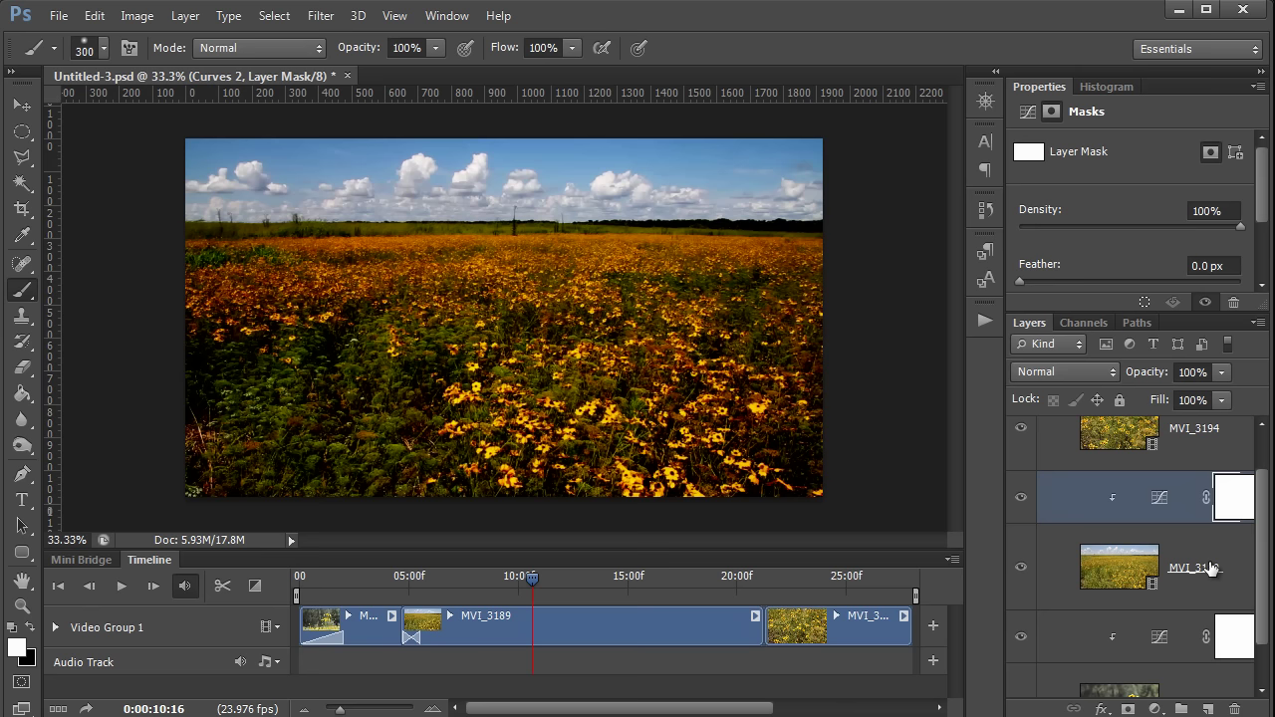
{"action": "key", "text": "ctrl+i"}
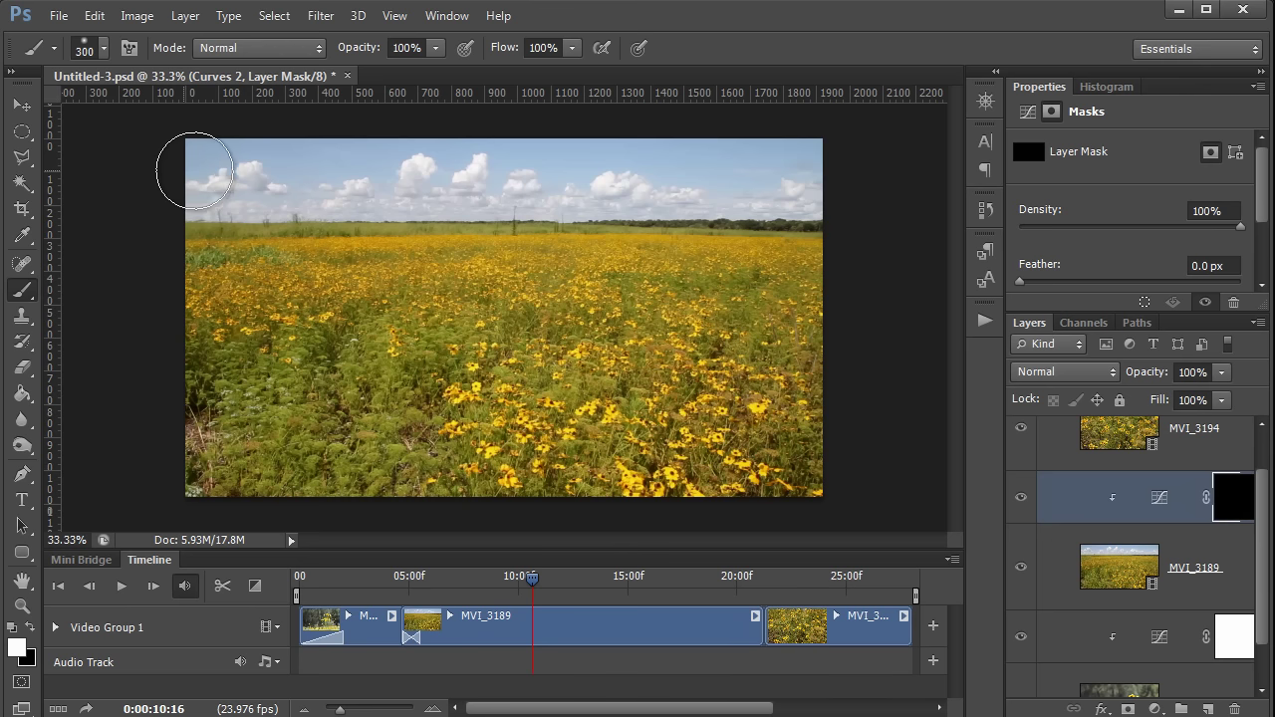
{"action": "mouse_move", "coordinate": [195, 170]}
{"action": "left_mouse_down"}
{"action": "mouse_move", "coordinate": [800, 162]}
{"action": "mouse_move", "coordinate": [794, 189]}
{"action": "mouse_move", "coordinate": [385, 176]}
{"action": "mouse_move", "coordinate": [249, 189]}
{"action": "left_mouse_up"}
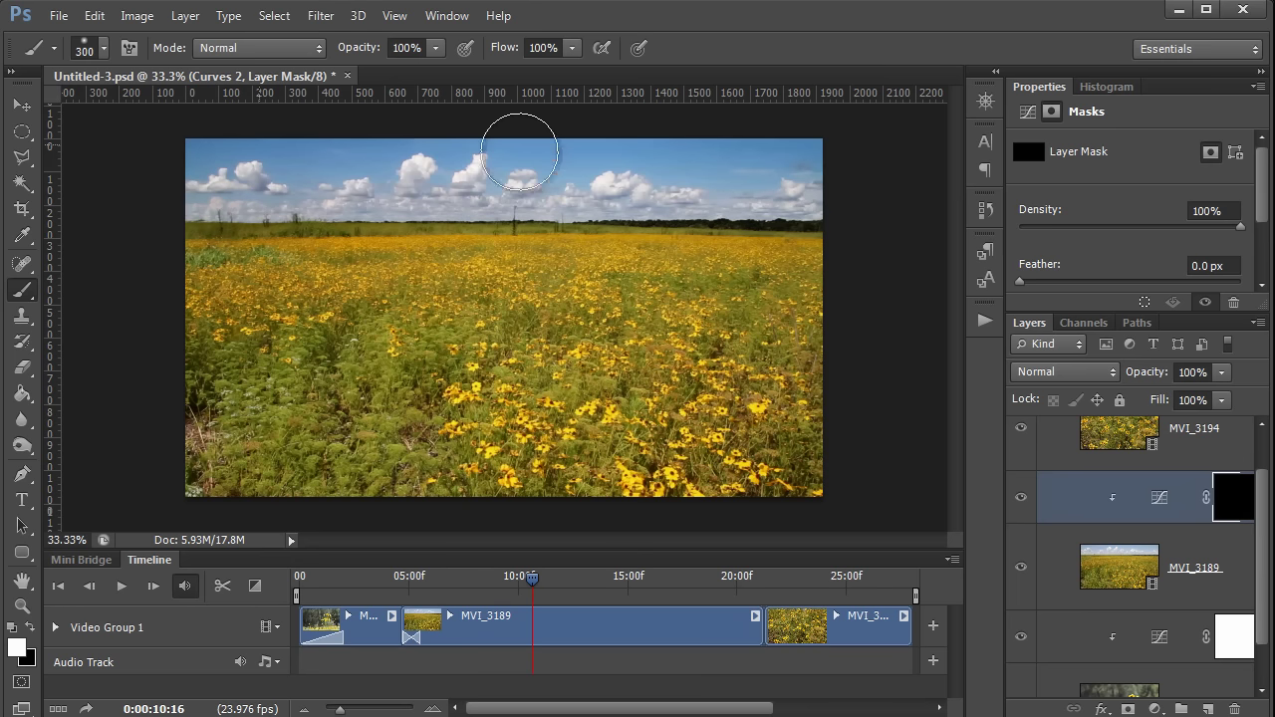
{"action": "mouse_move", "coordinate": [532, 580]}
{"action": "left_mouse_down"}
{"action": "mouse_move", "coordinate": [449, 582]}
{"action": "mouse_move", "coordinate": [550, 580]}
{"action": "mouse_move", "coordinate": [510, 583]}
{"action": "left_mouse_up"}
{"action": "key", "text": "space"}
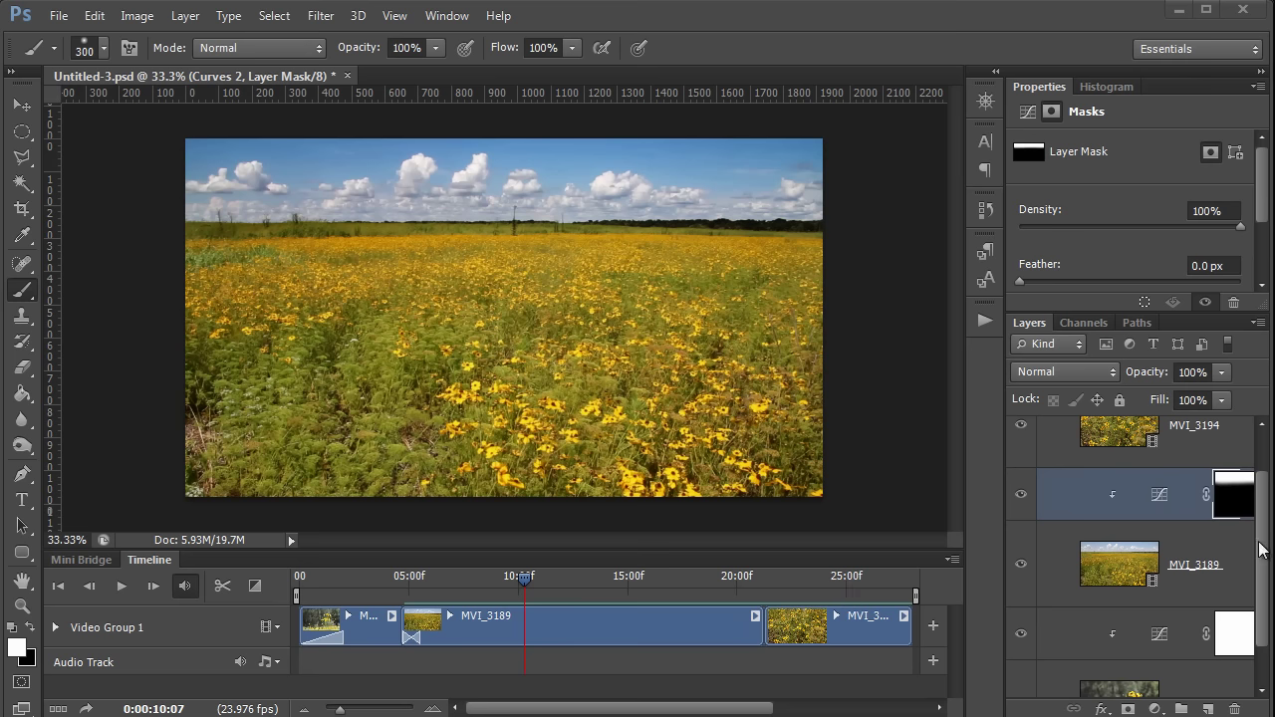
Step: Convert the MVI_3194 layer for Smart Filters and apply the Oil Paint filter
{"action": "left_click", "coordinate": [1156, 460]}
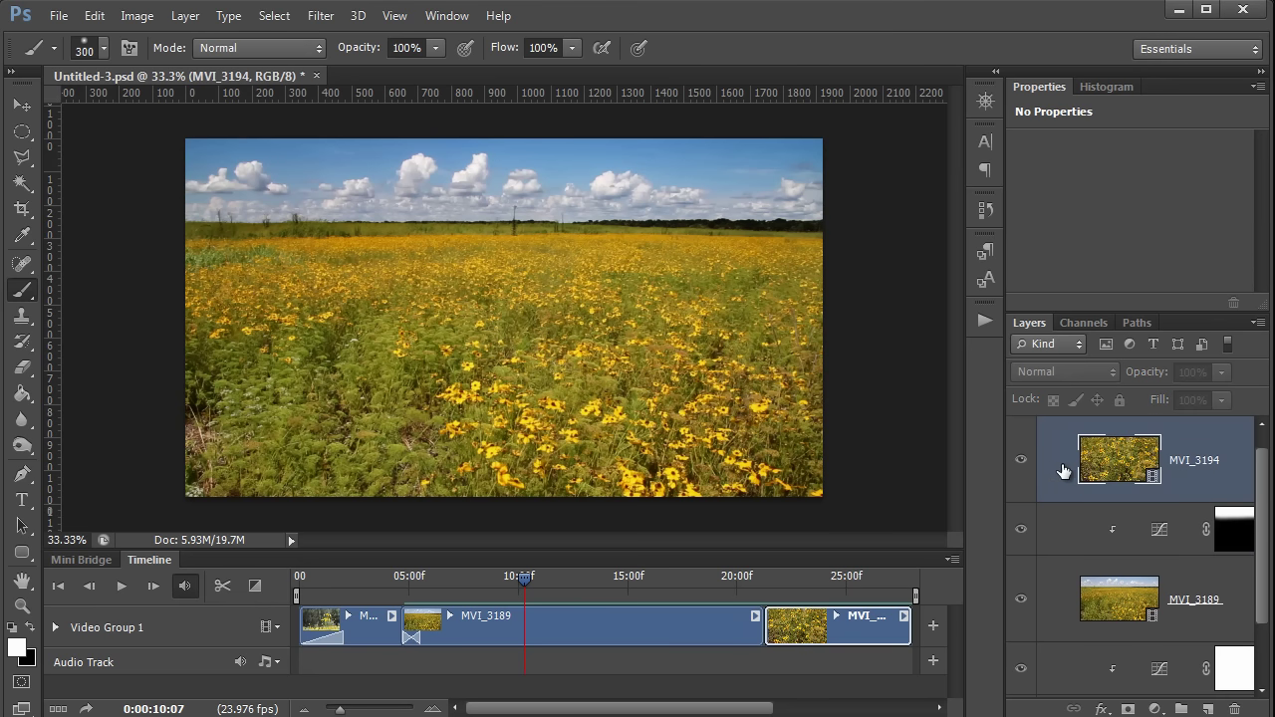
{"action": "left_click", "coordinate": [324, 17]}
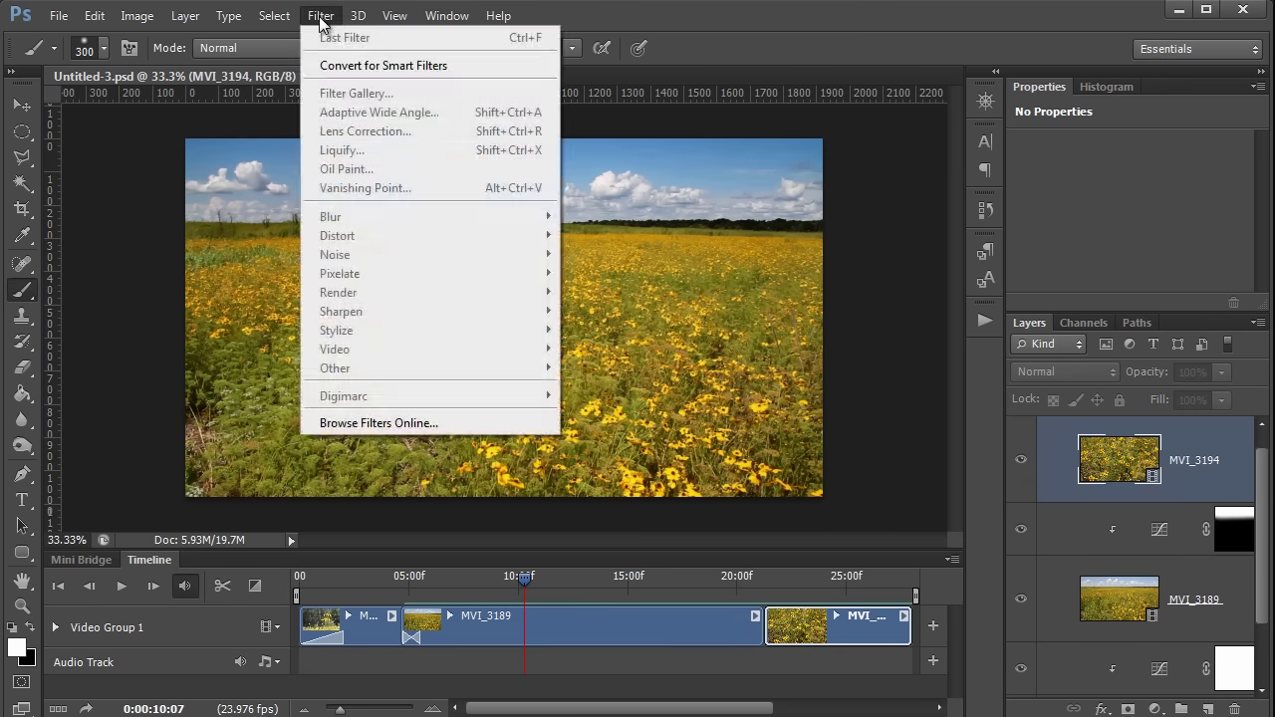
{"action": "left_click", "coordinate": [415, 64]}
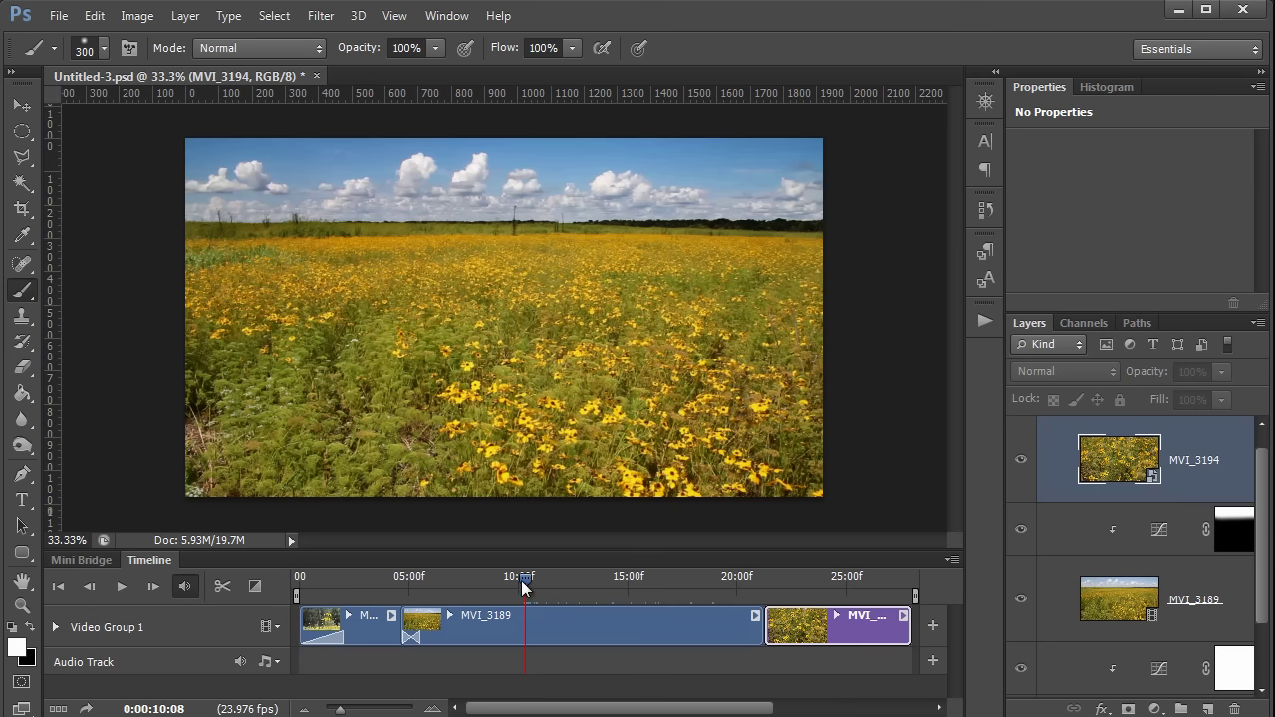
{"action": "left_click_drag", "start_coordinate": [521, 580], "coordinate": [794, 580]}
{"action": "left_click", "coordinate": [322, 17]}
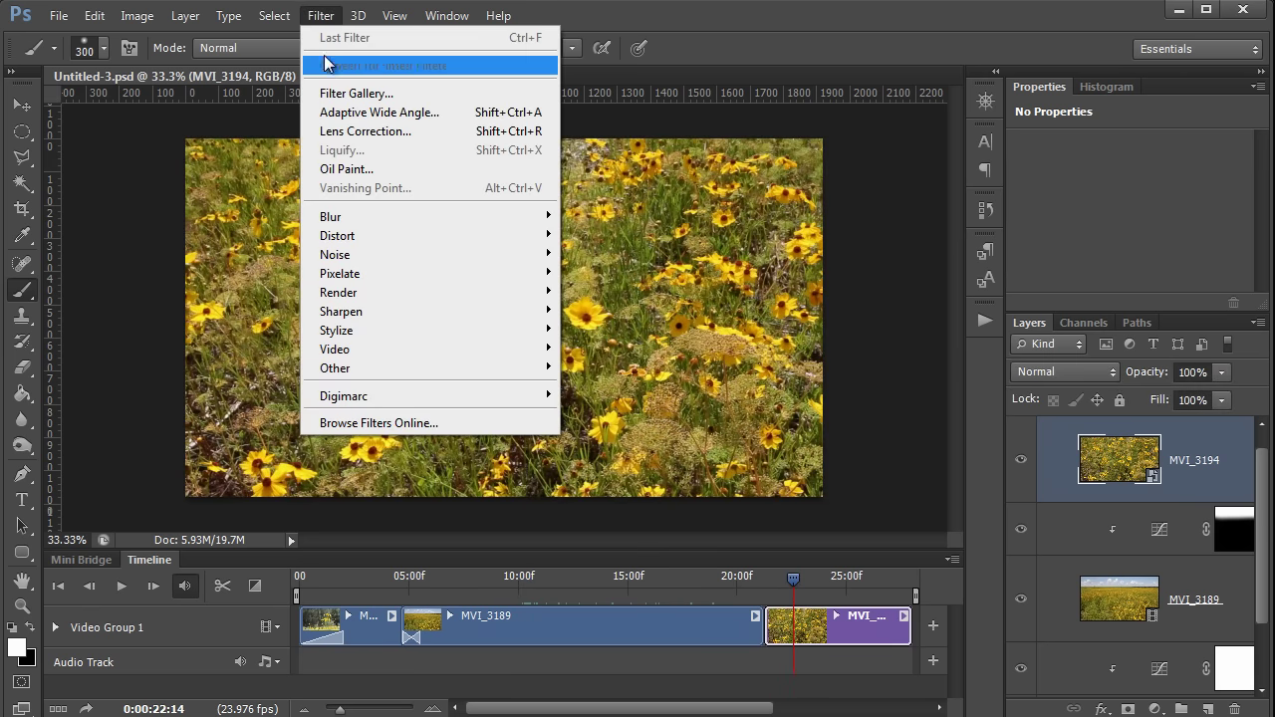
{"action": "left_click", "coordinate": [356, 169]}
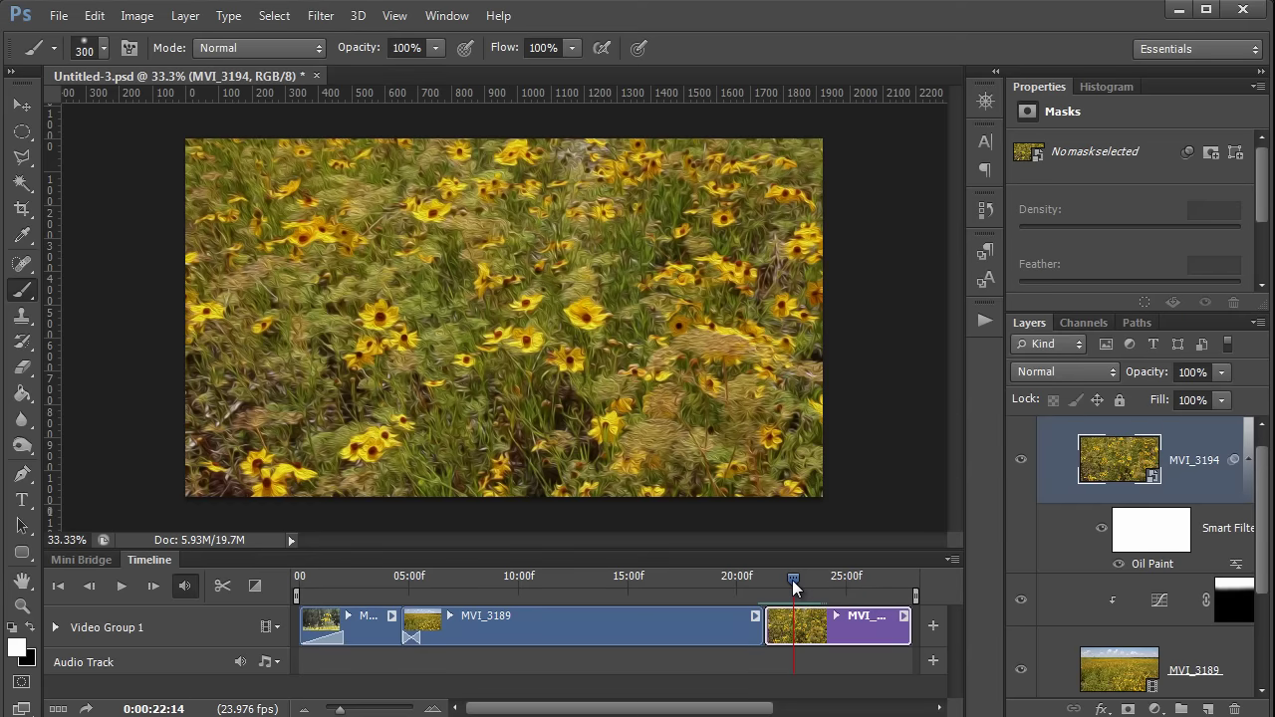
{"action": "left_click_drag", "start_coordinate": [830, 593], "coordinate": [788, 593]}
Step: Undo Oil Paint, then preview Dark Strokes, Bas Relief and Halftone Pattern in Filter Gallery without applying
{"action": "key", "text": "ctrl+z"}
{"action": "left_click", "coordinate": [323, 18]}
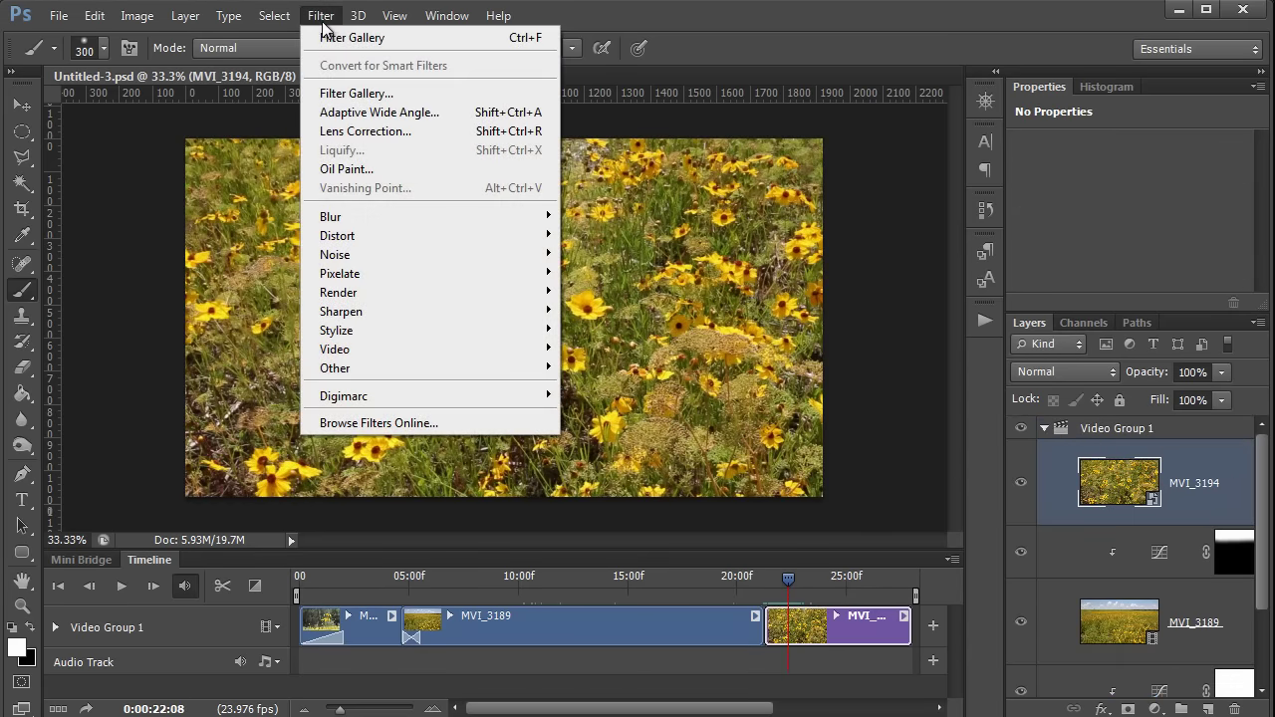
{"action": "left_click", "coordinate": [347, 94]}
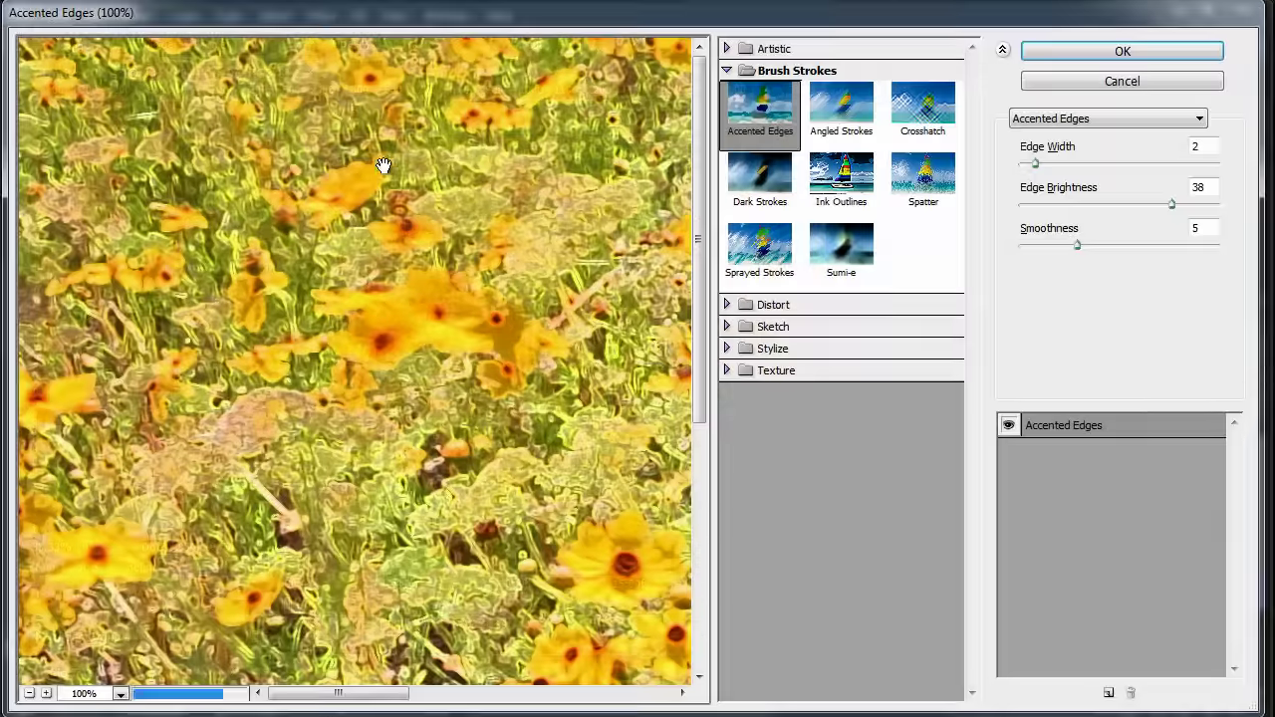
{"action": "left_click", "coordinate": [755, 195]}
{"action": "left_click", "coordinate": [740, 328]}
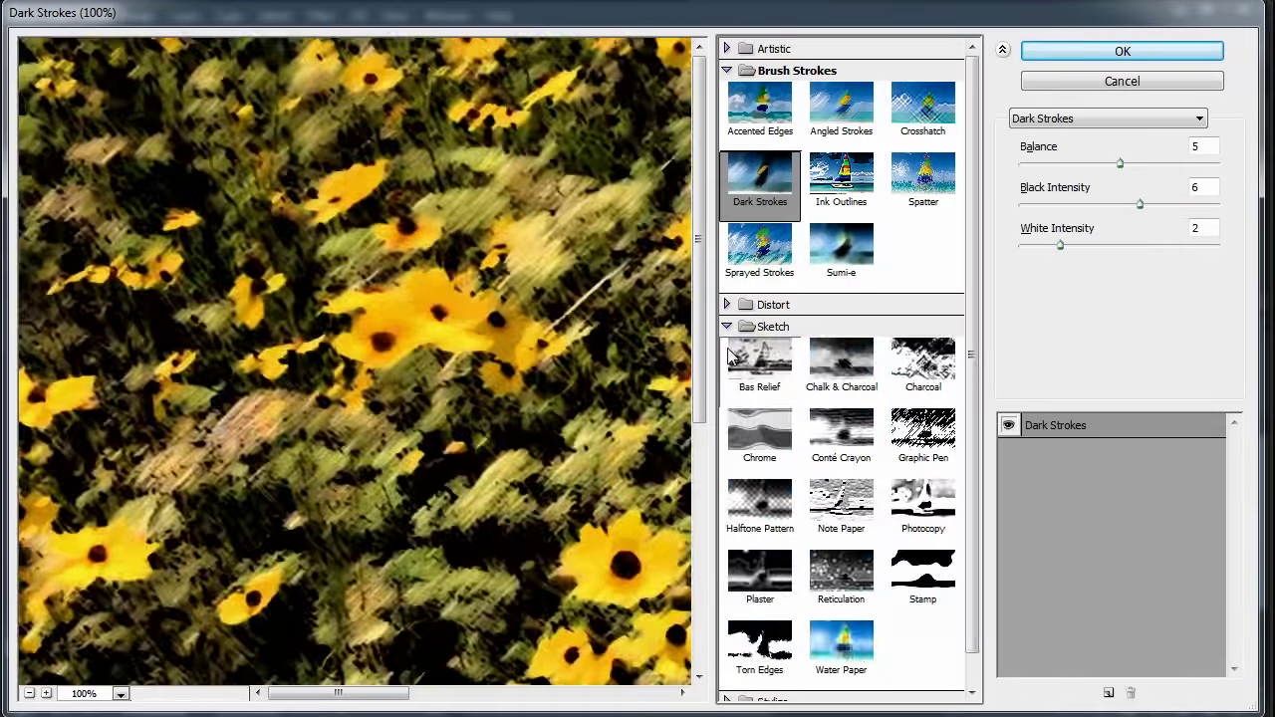
{"action": "left_click", "coordinate": [760, 364]}
{"action": "left_click", "coordinate": [769, 503]}
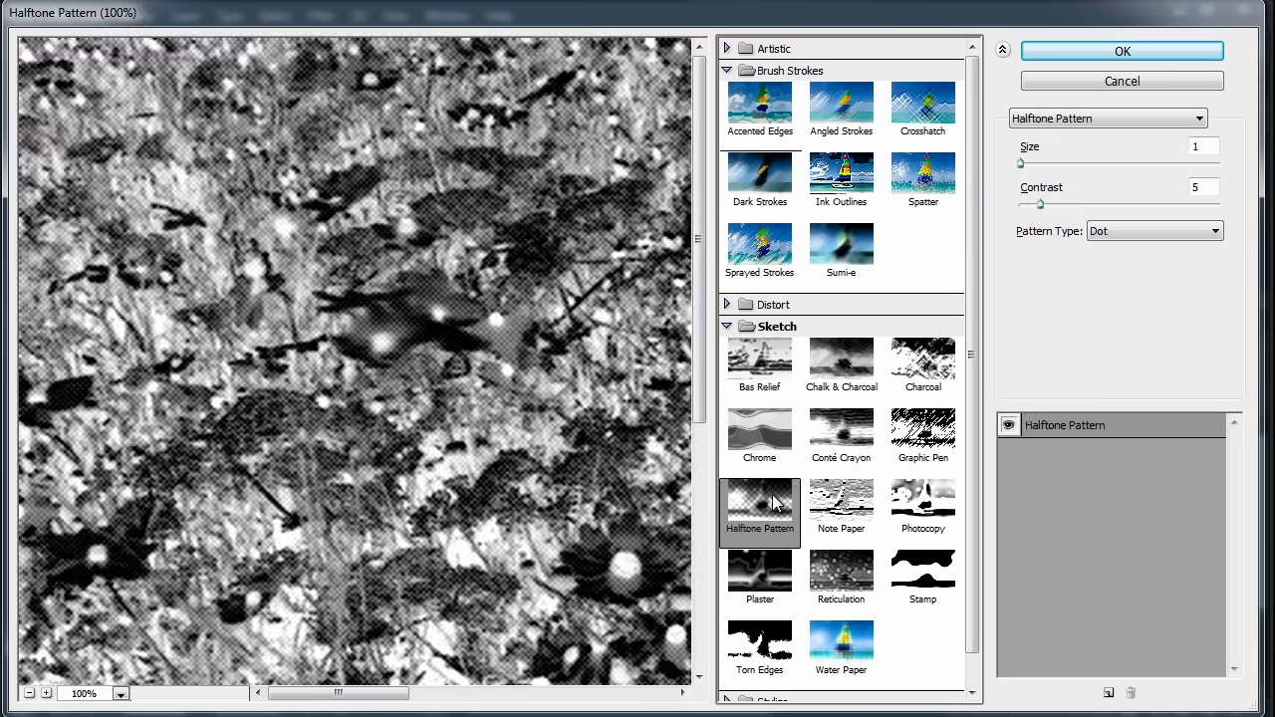
{"action": "left_click", "coordinate": [1092, 80]}
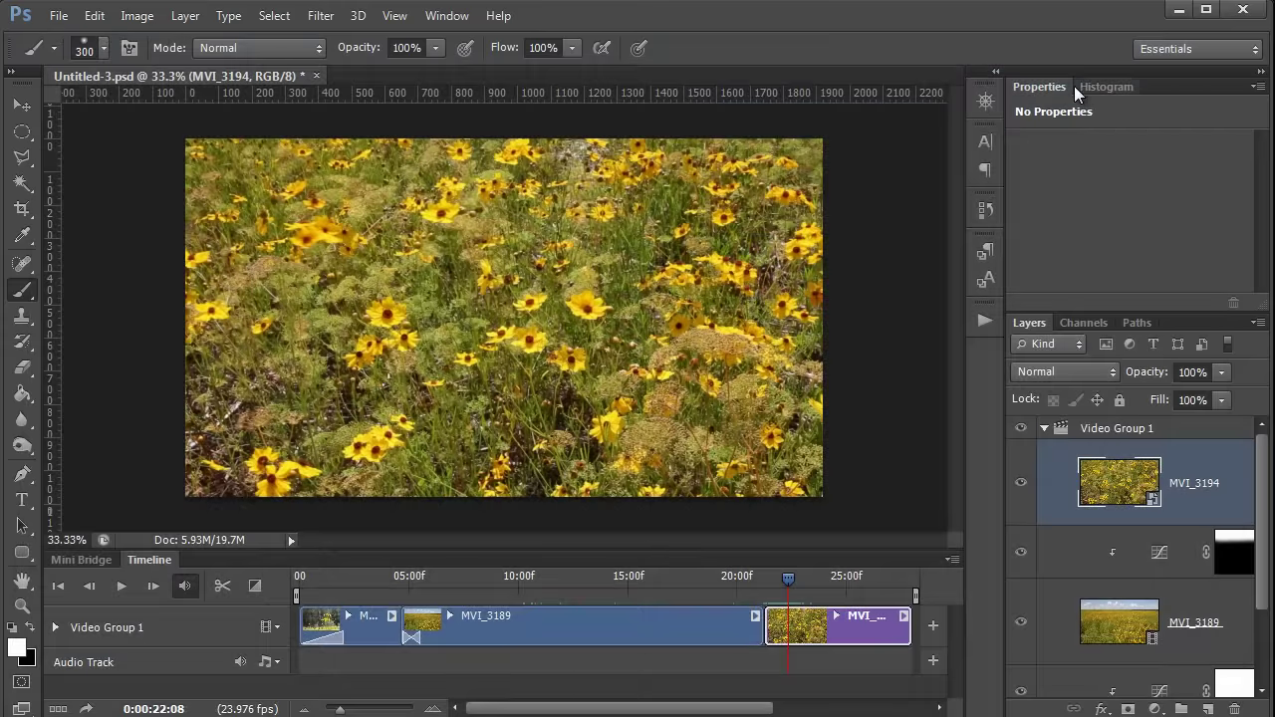
Step: Apply Filter > Blur > Blur More to the MVI_3194 clip
{"action": "left_click", "coordinate": [321, 16]}
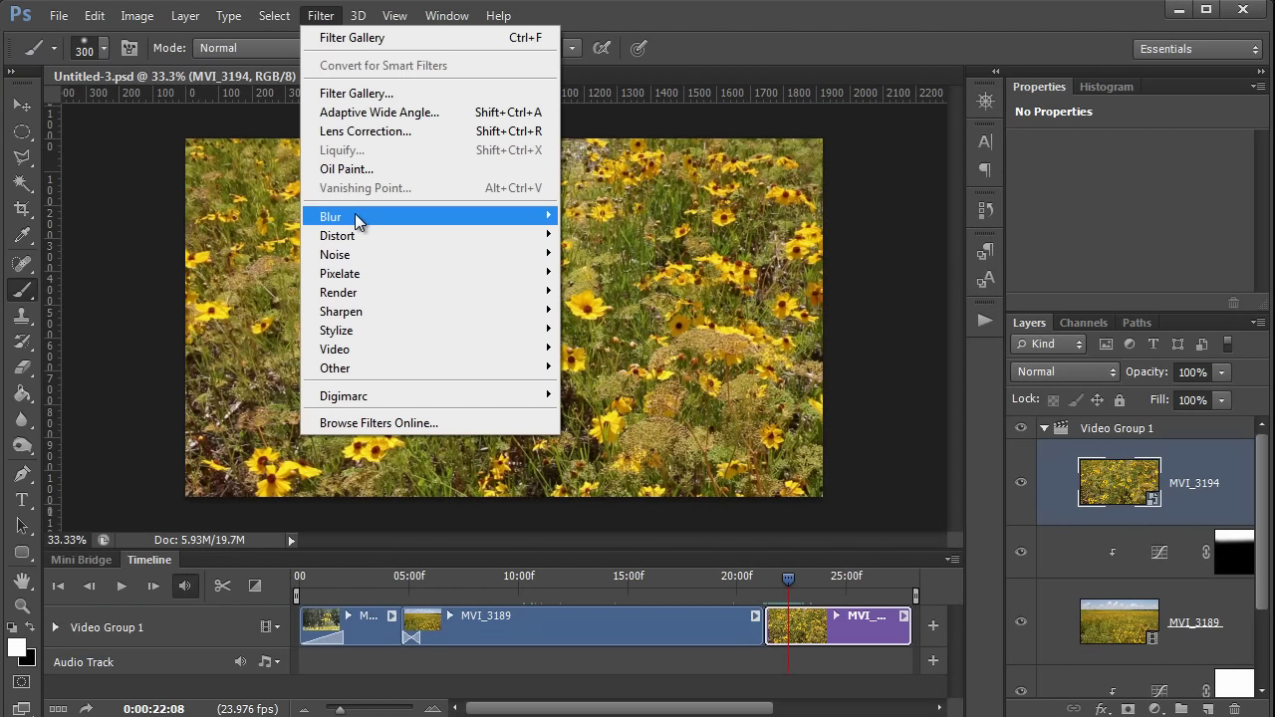
{"action": "mouse_move", "coordinate": [354, 213]}
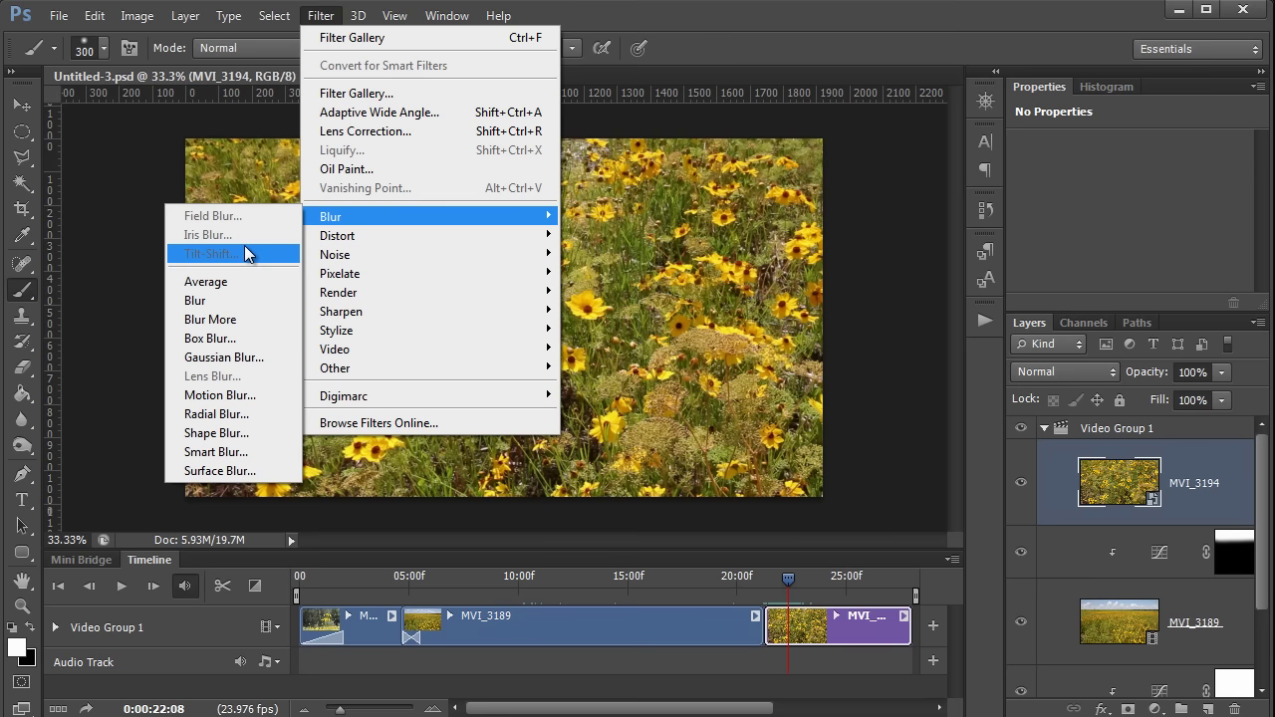
{"action": "left_click", "coordinate": [239, 319]}
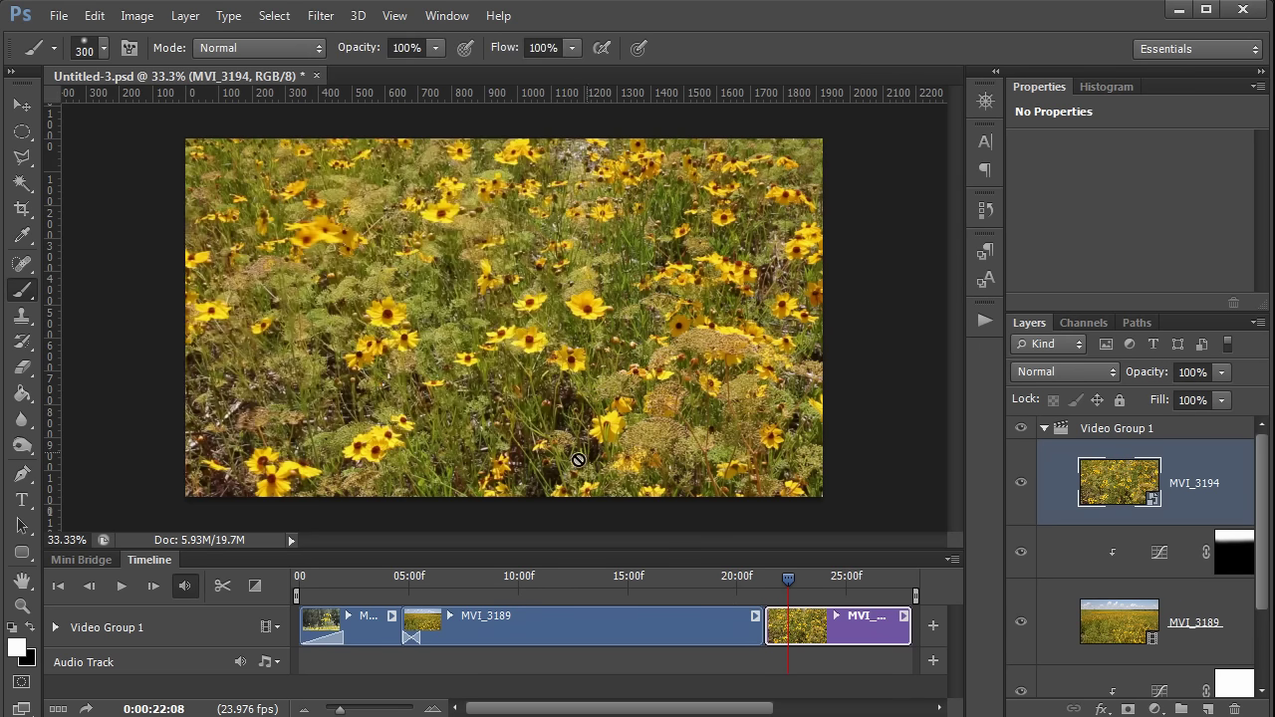
Step: Add MVI_3242.MOV to Video Group 1, give it its own track above, and start it ~2 s in
{"action": "left_click", "coordinate": [266, 627]}
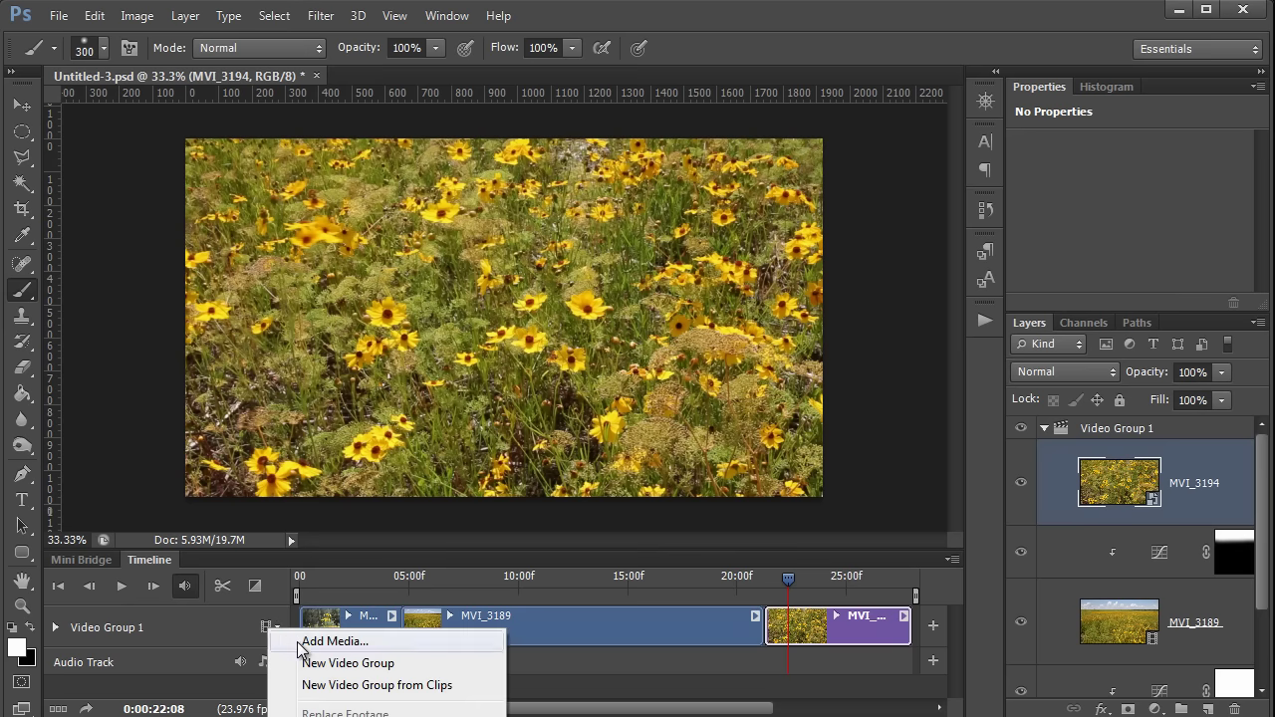
{"action": "left_click", "coordinate": [304, 640]}
{"action": "left_click_drag", "start_coordinate": [1031, 179], "coordinate": [1024, 554]}
{"action": "left_click", "coordinate": [506, 379]}
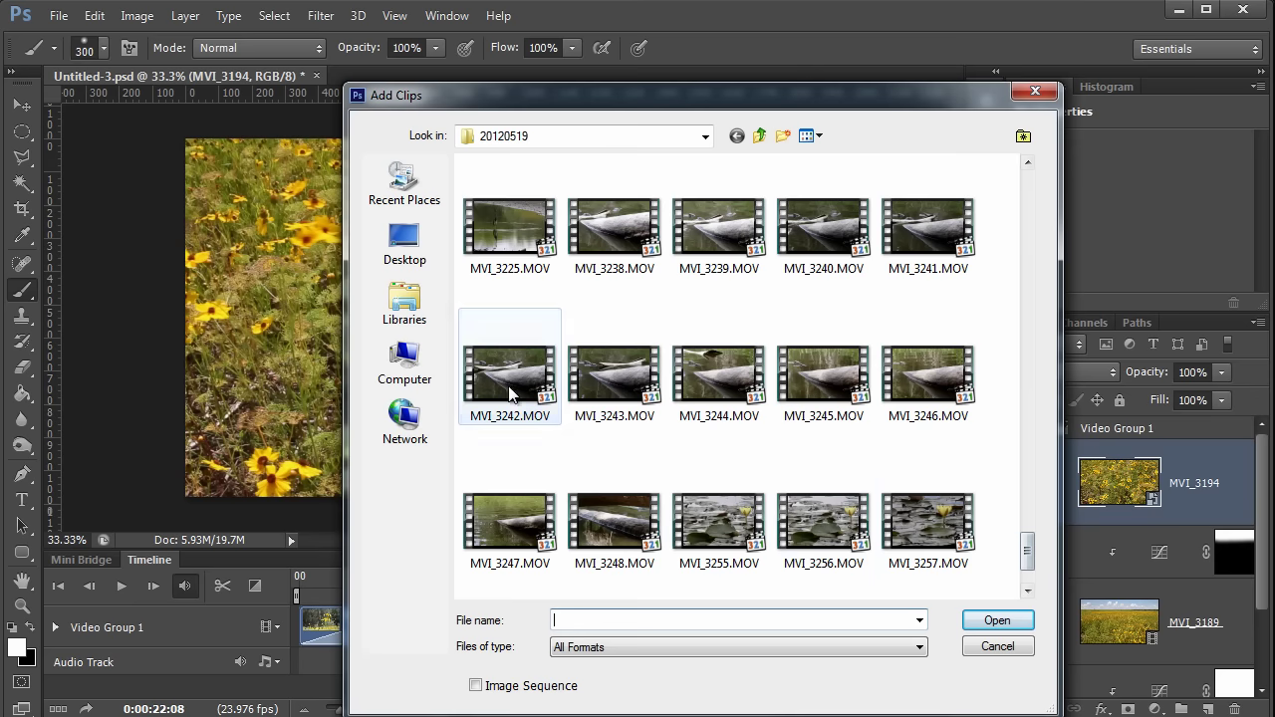
{"action": "double_click", "coordinate": [507, 379]}
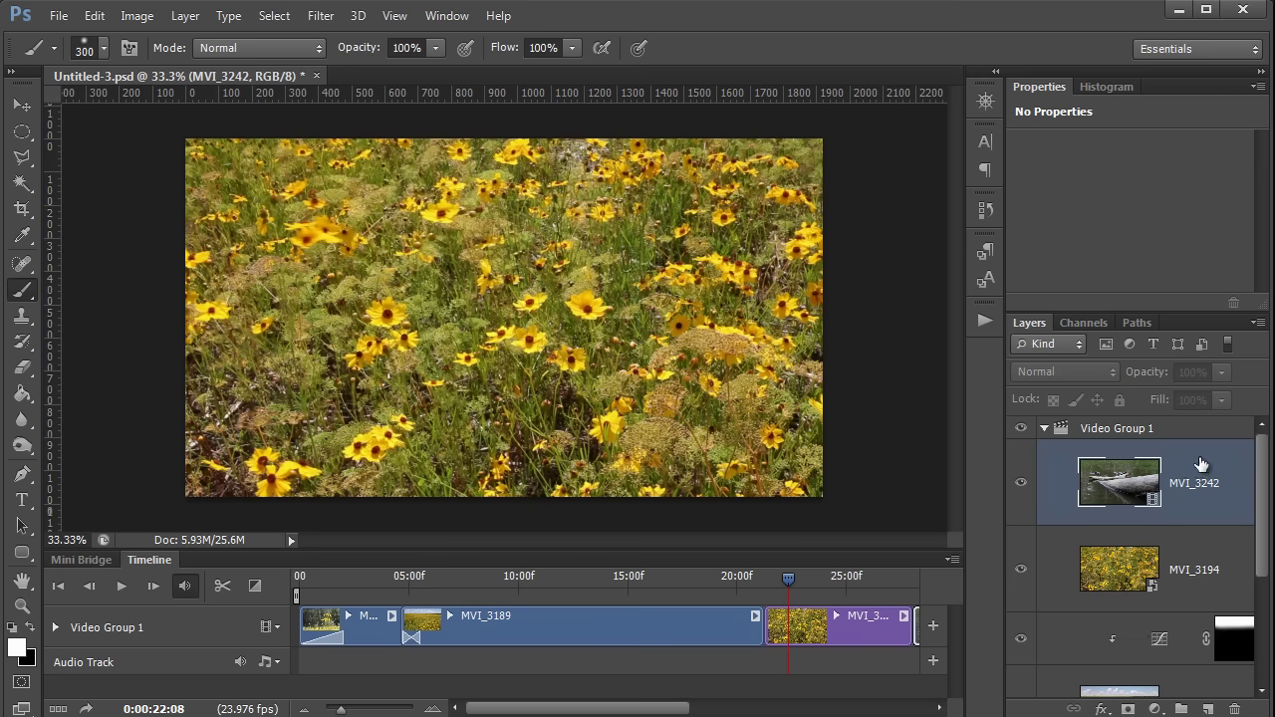
{"action": "left_click_drag", "start_coordinate": [1196, 466], "coordinate": [1196, 440]}
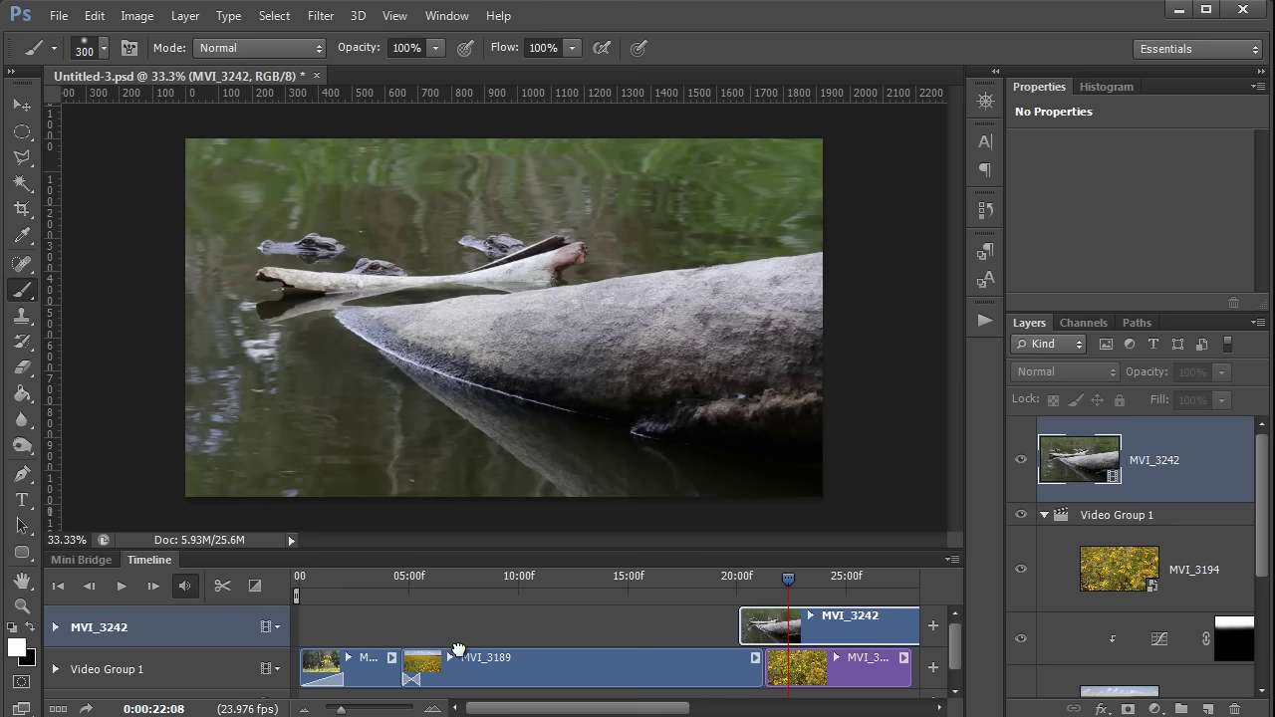
{"action": "left_click_drag", "start_coordinate": [458, 649], "coordinate": [413, 628]}
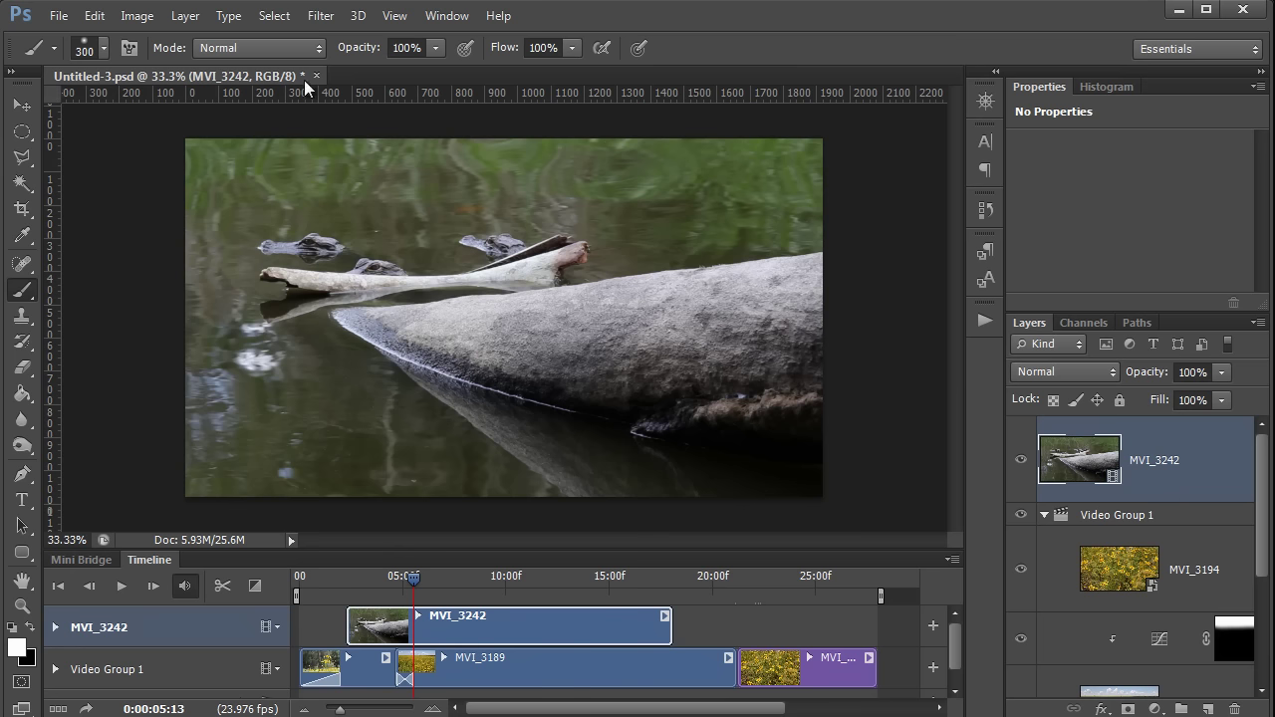
Step: Convert MVI_3242 for Smart Filters and scale it to about 46% in the lower right
{"action": "left_click", "coordinate": [320, 16]}
{"action": "left_click", "coordinate": [358, 65]}
{"action": "key", "text": "ctrl+t"}
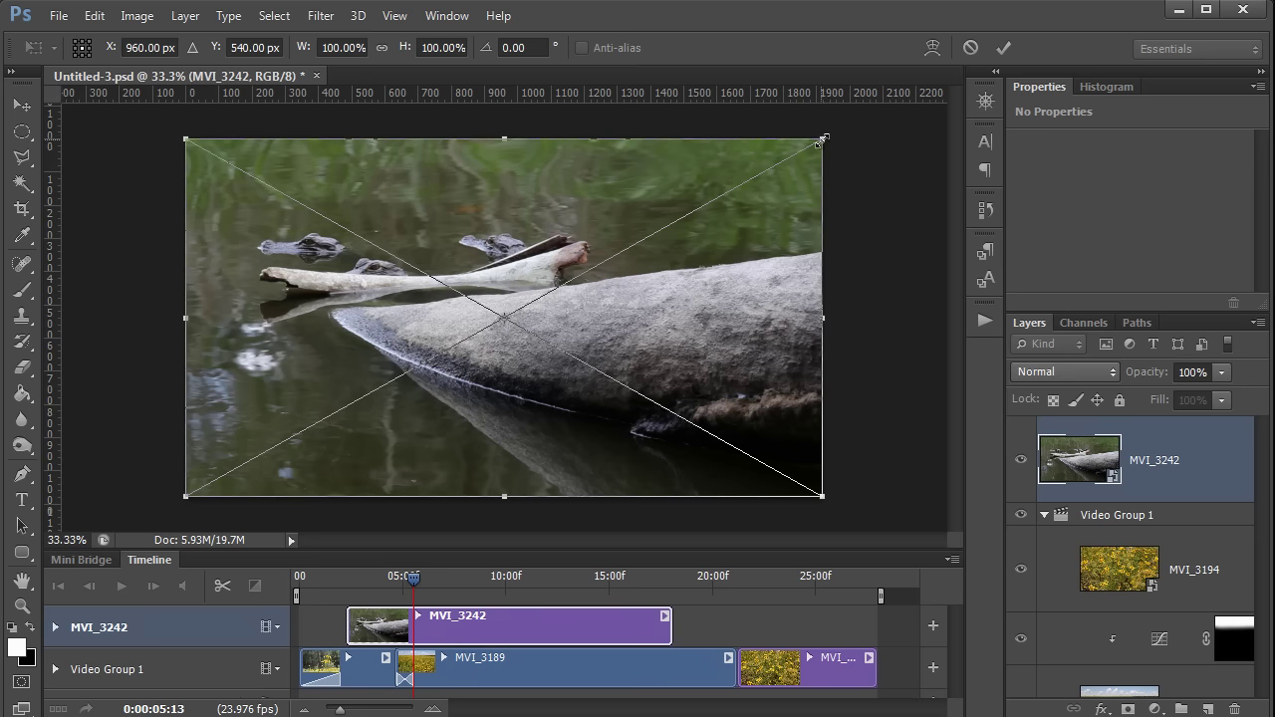
{"action": "left_click_drag", "start_coordinate": [820, 142], "coordinate": [472, 347]}
{"action": "left_click_drag", "start_coordinate": [331, 377], "coordinate": [663, 368]}
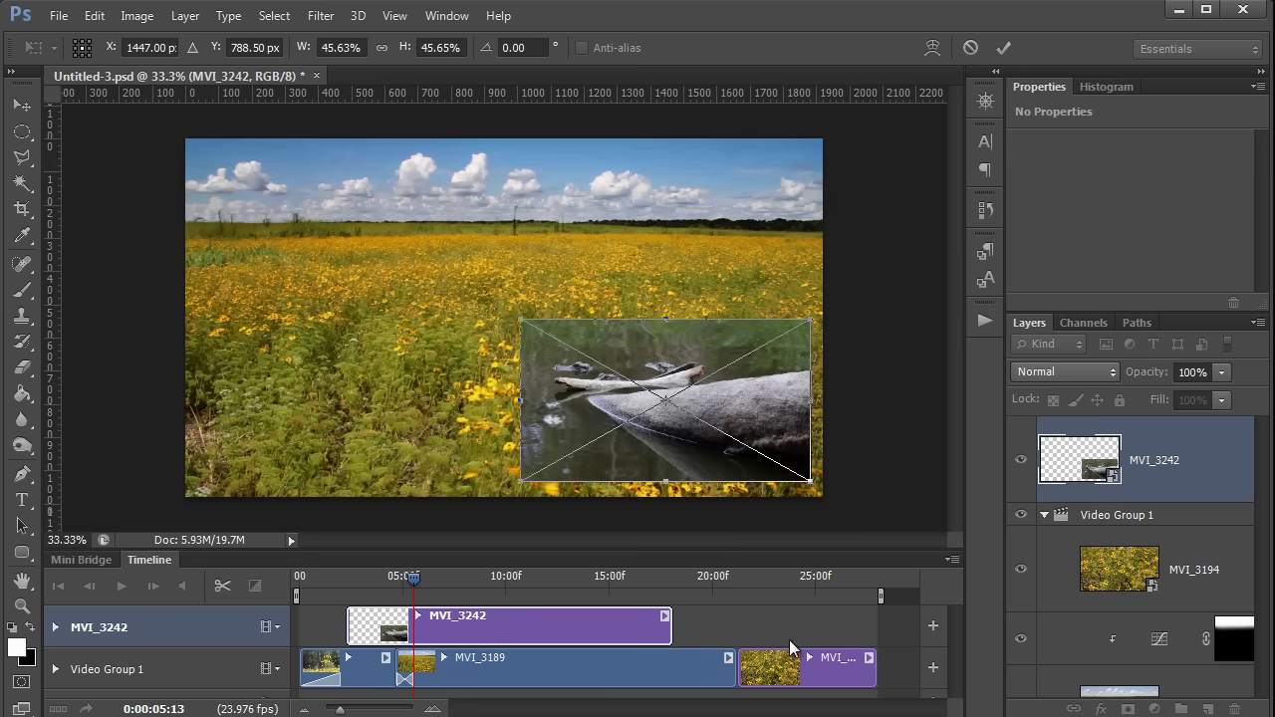
{"action": "key", "text": "Return"}
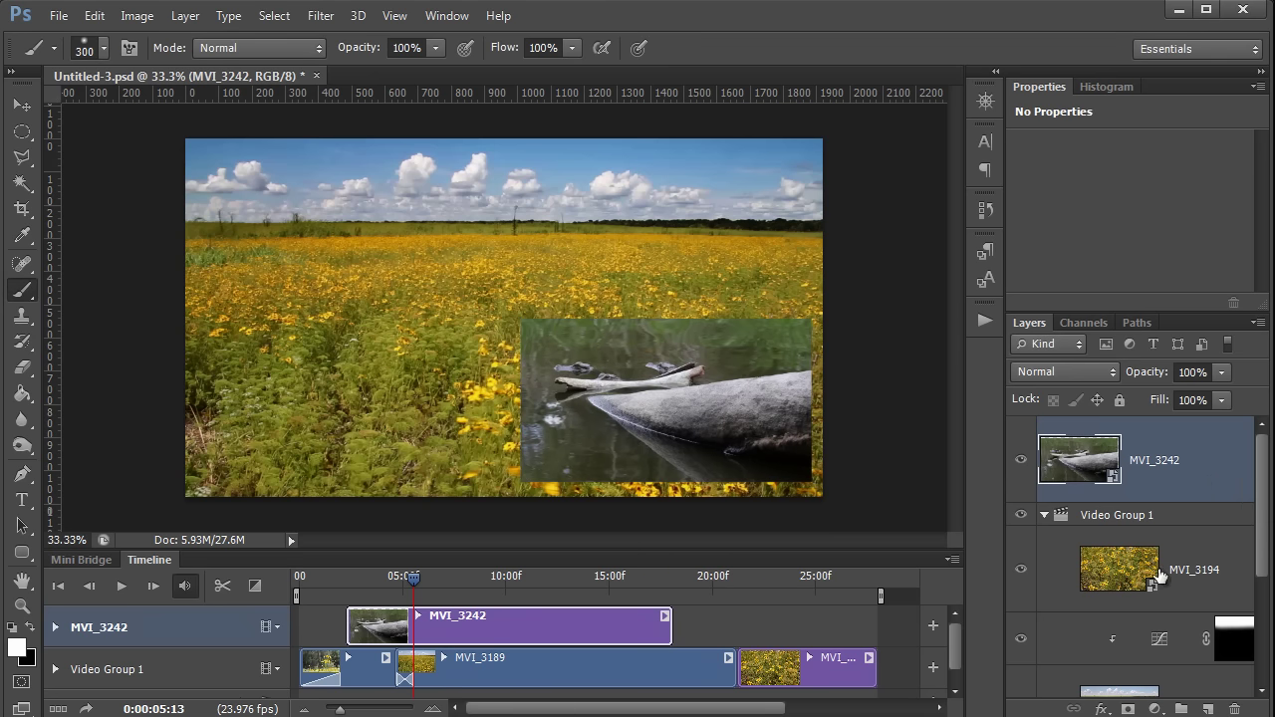
Step: Add a 4 px Stroke layer effect to the MVI_3242 inset
{"action": "left_click", "coordinate": [1102, 708]}
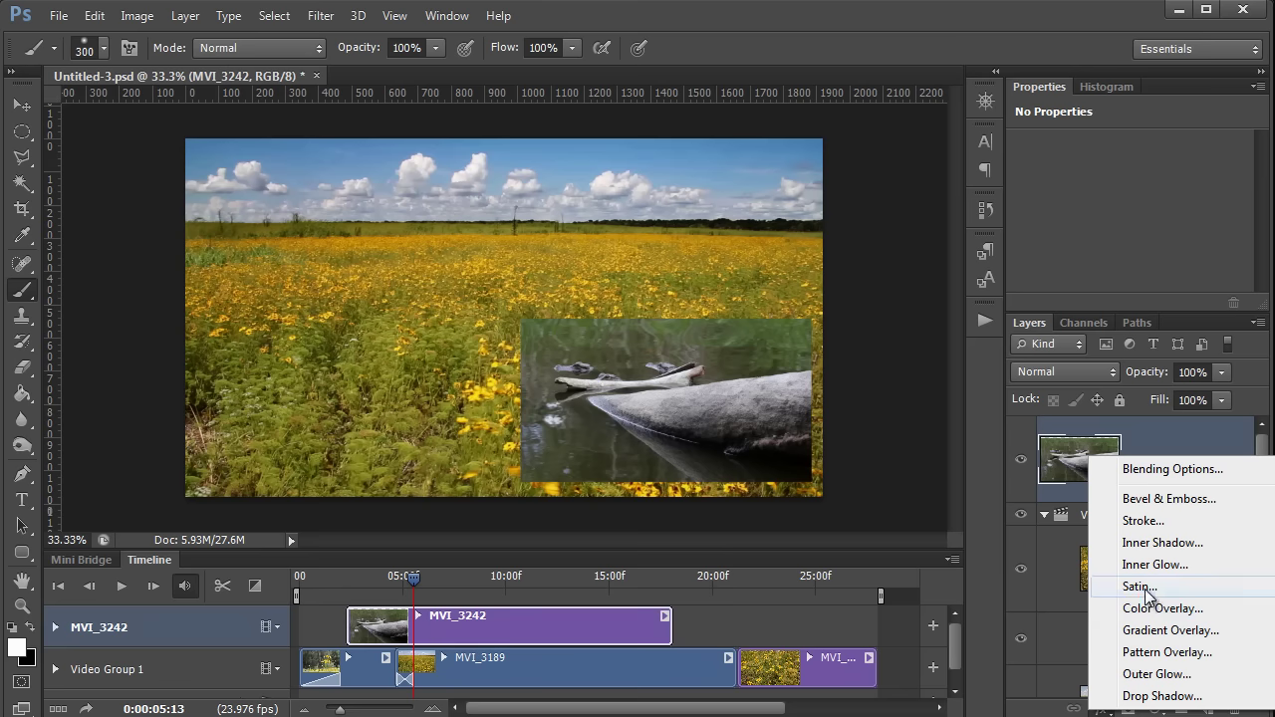
{"action": "left_click", "coordinate": [1144, 520]}
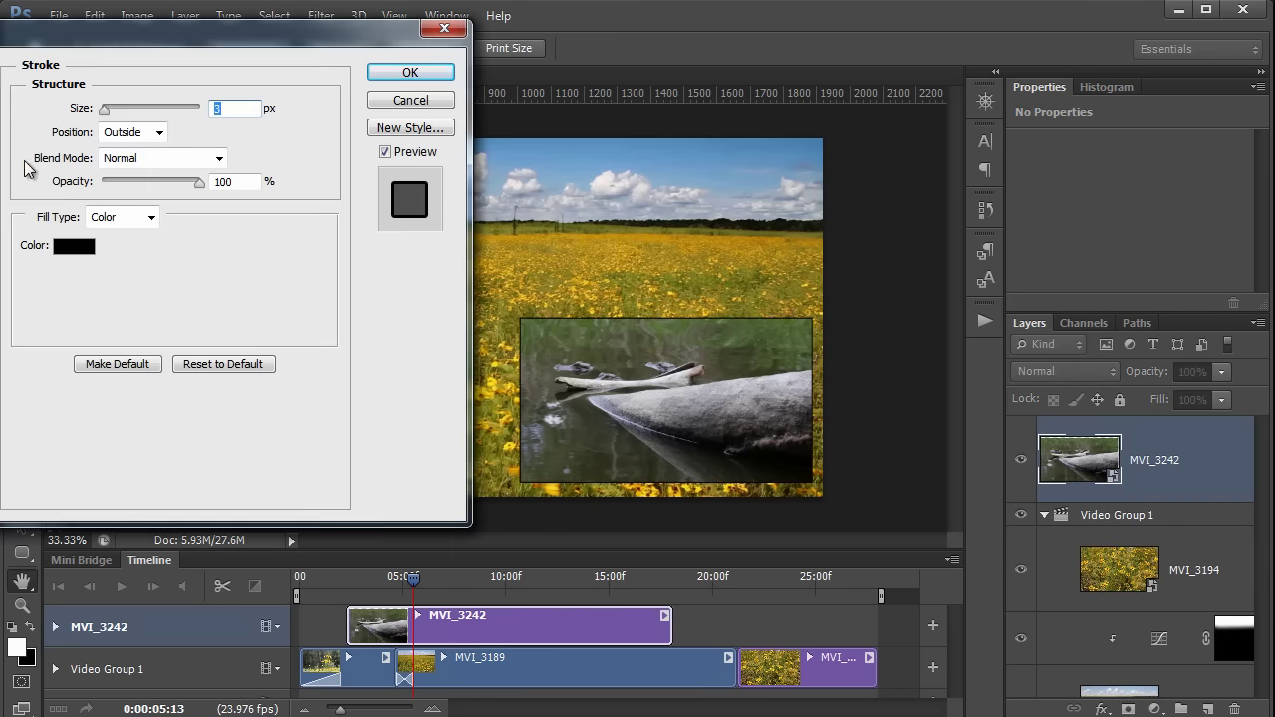
{"action": "left_click_drag", "start_coordinate": [103, 112], "coordinate": [106, 112]}
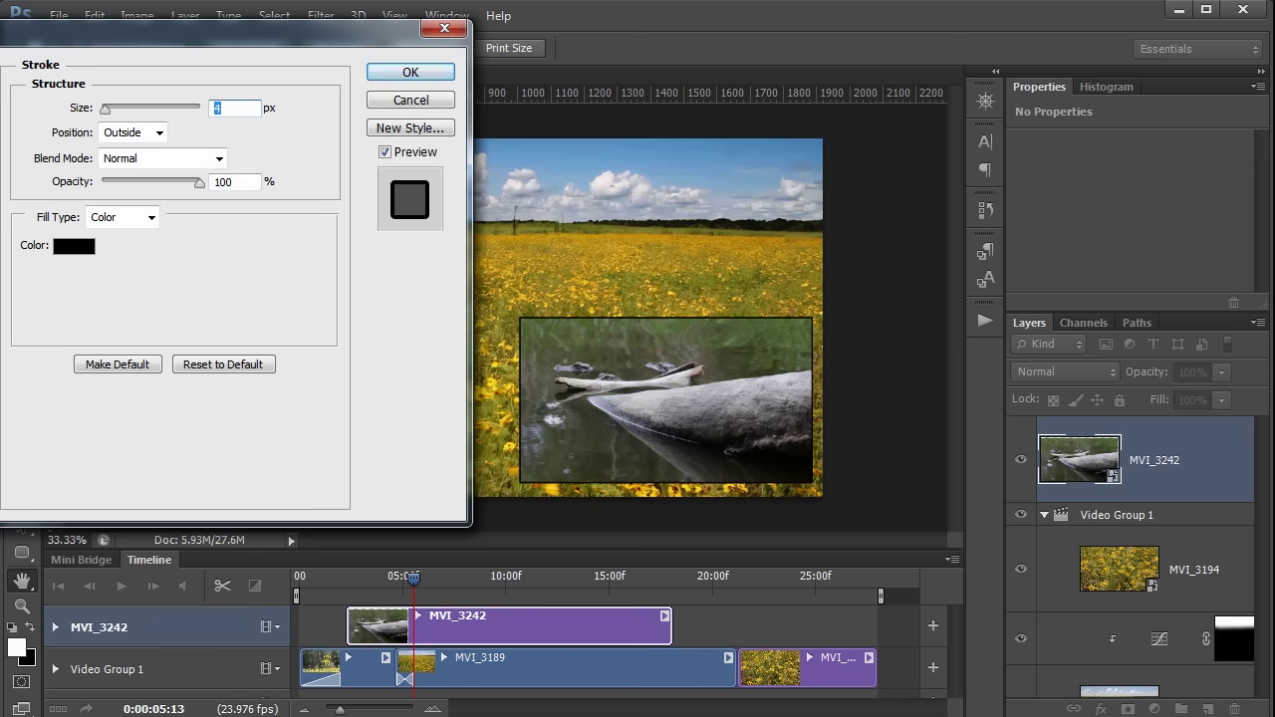
Step: Add an Inner Shadow with 103° angle and 24 px size, and apply the effects
{"action": "left_click", "coordinate": [0, 194]}
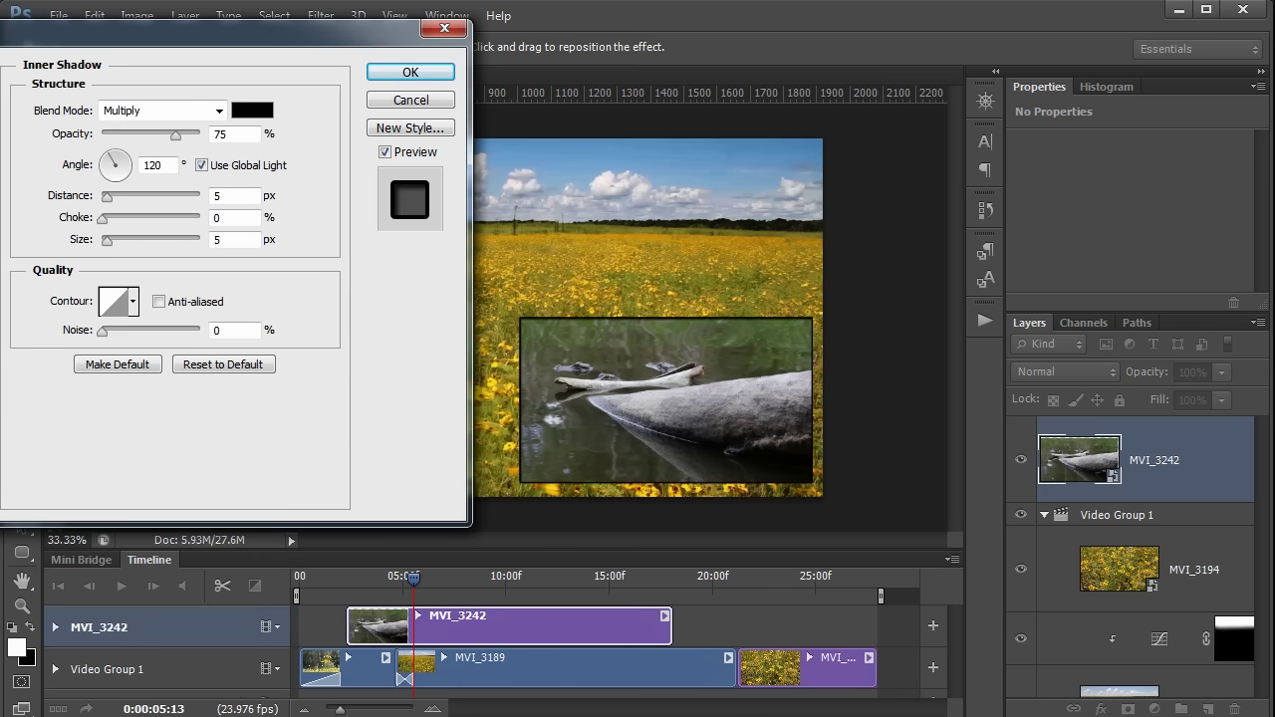
{"action": "left_click", "coordinate": [113, 156]}
{"action": "left_click_drag", "start_coordinate": [106, 240], "coordinate": [116, 240]}
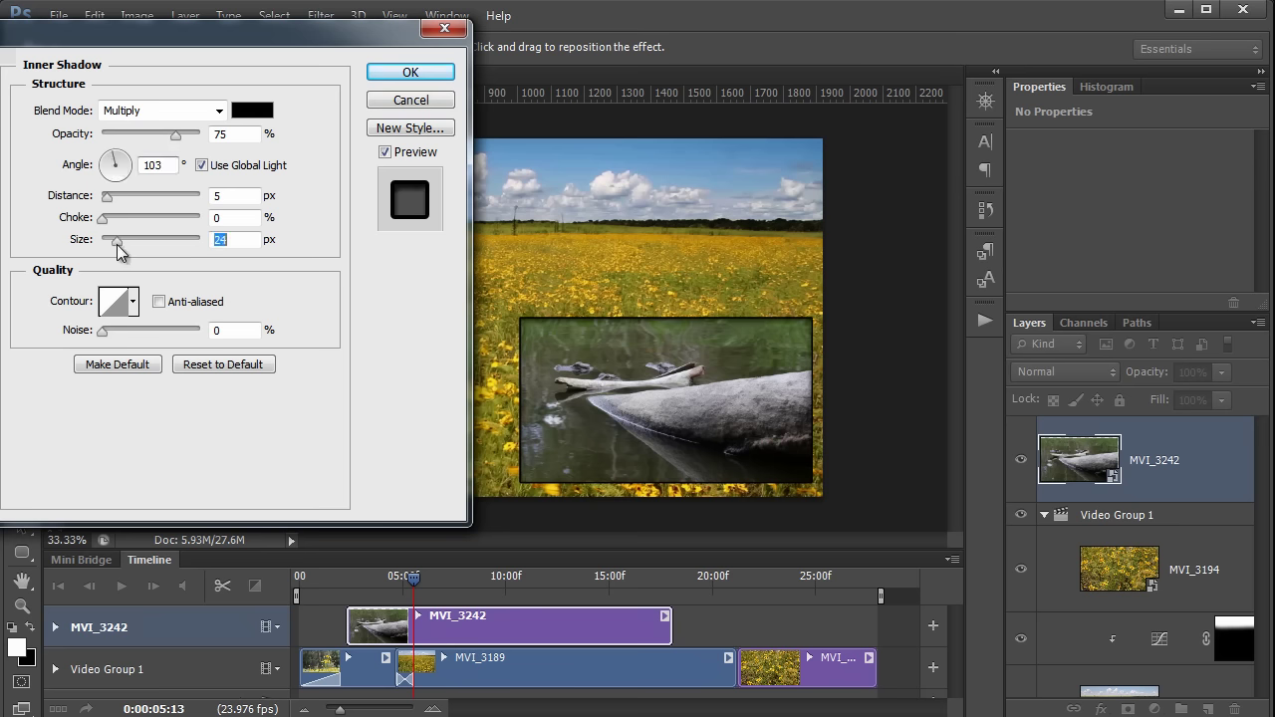
{"action": "left_click", "coordinate": [393, 75]}
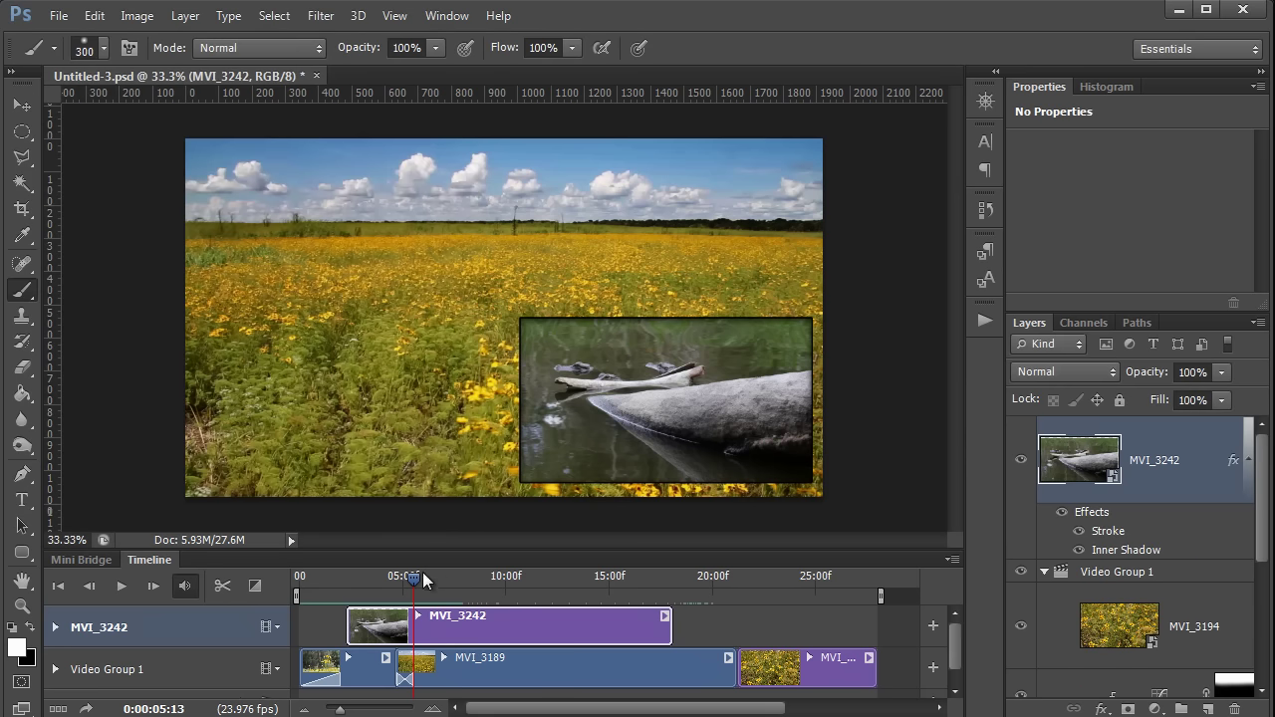
{"action": "mouse_move", "coordinate": [424, 579]}
{"action": "left_mouse_down"}
{"action": "mouse_move", "coordinate": [324, 579]}
{"action": "mouse_move", "coordinate": [408, 593]}
{"action": "left_mouse_up"}
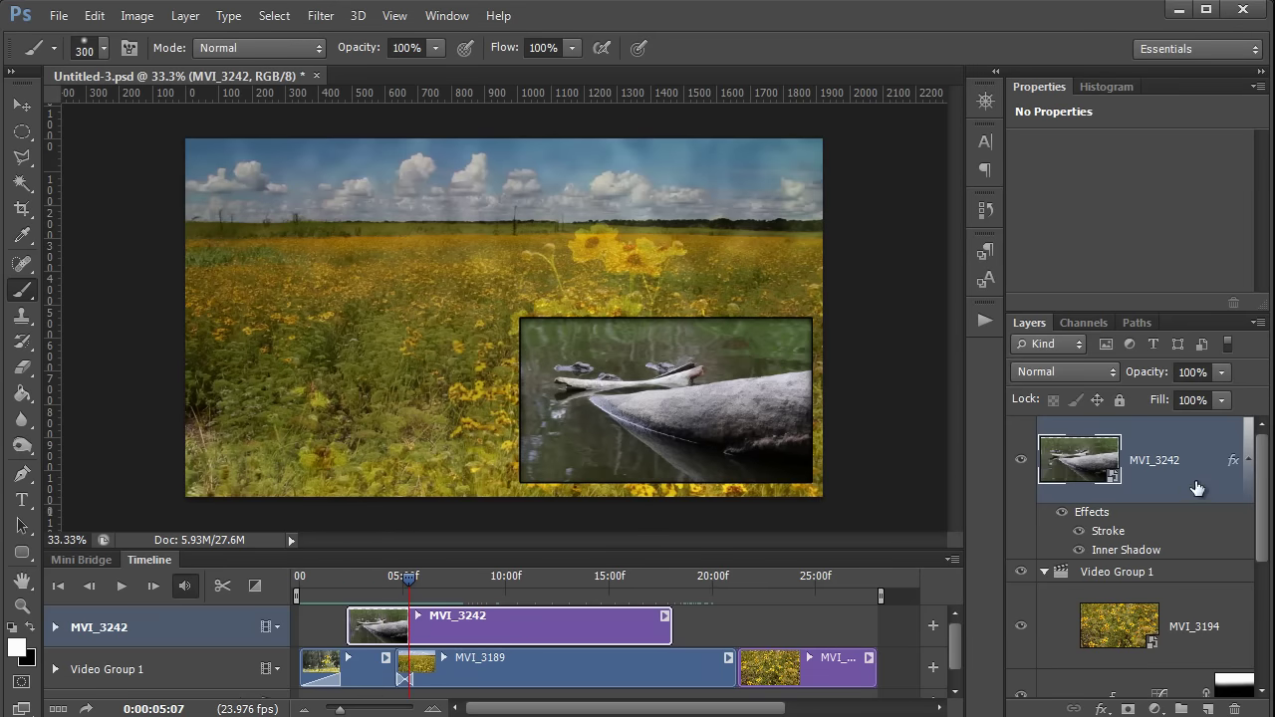
Step: Delete the MVI_3242 layer and copy THE END layer from Arches jaggedSheet.jpg into Untitled-3
{"action": "left_click", "coordinate": [1235, 709]}
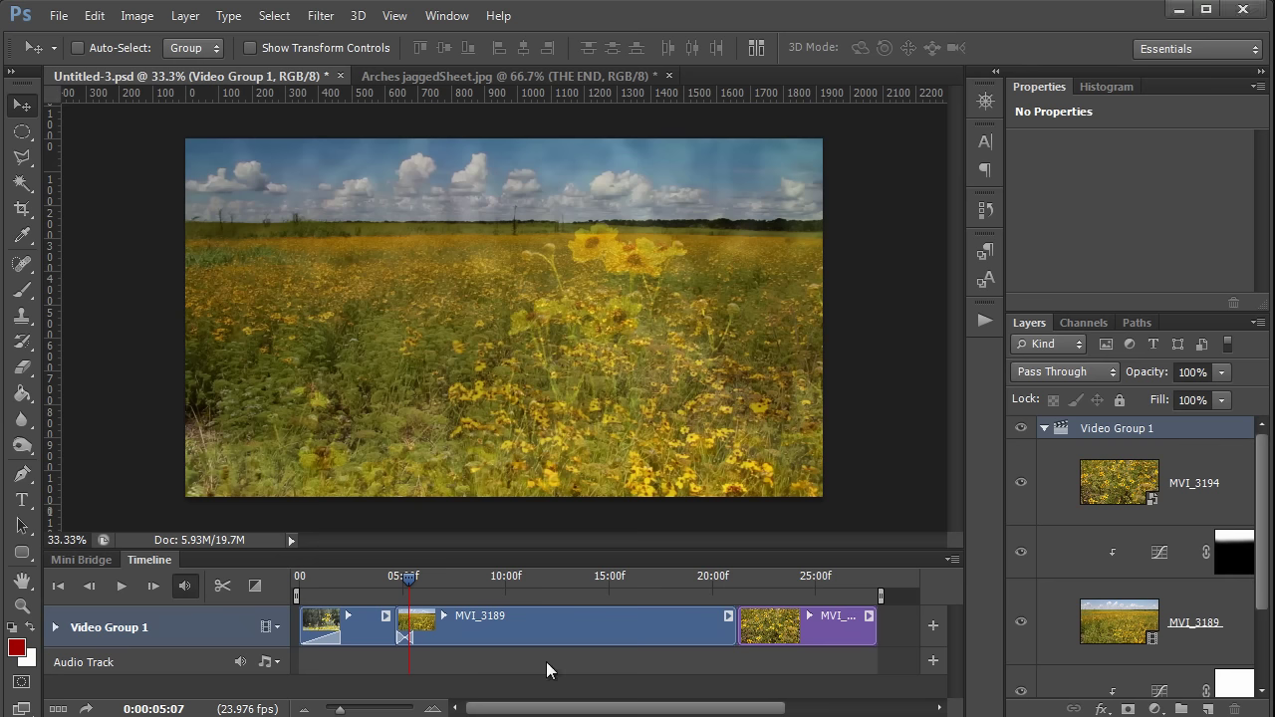
{"action": "left_click", "coordinate": [419, 78]}
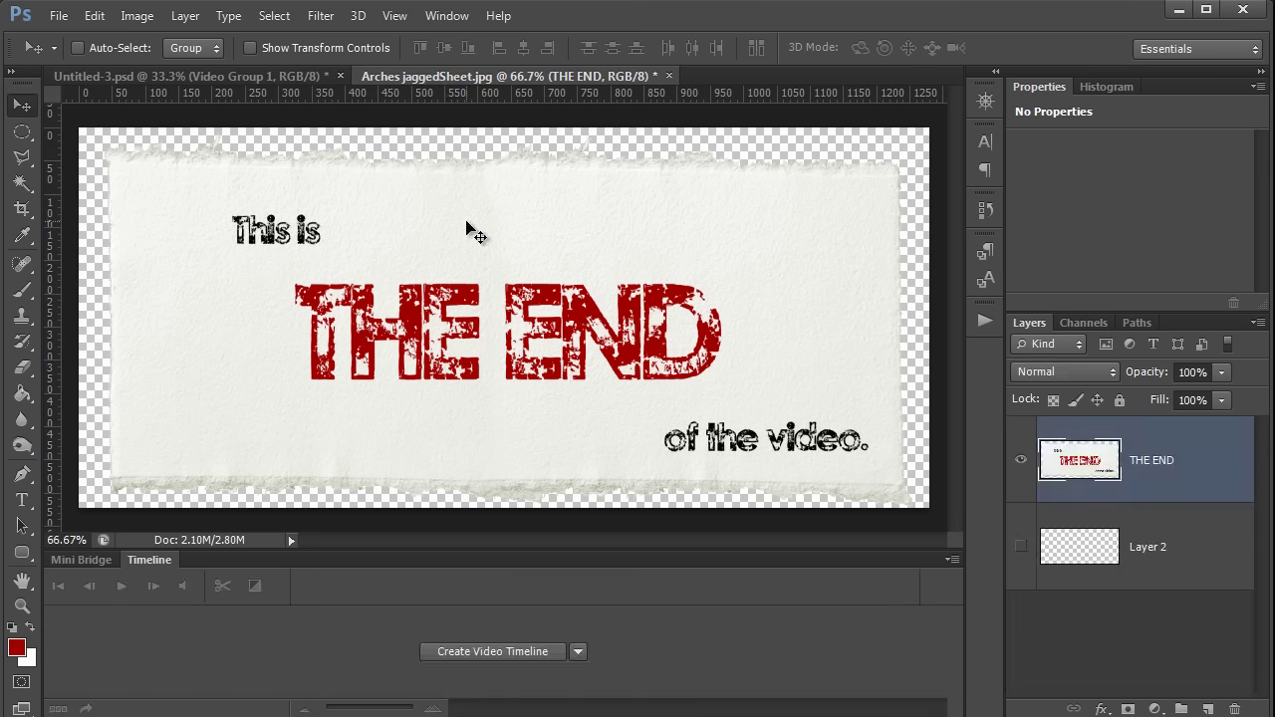
{"action": "left_click_drag", "start_coordinate": [483, 230], "coordinate": [333, 169]}
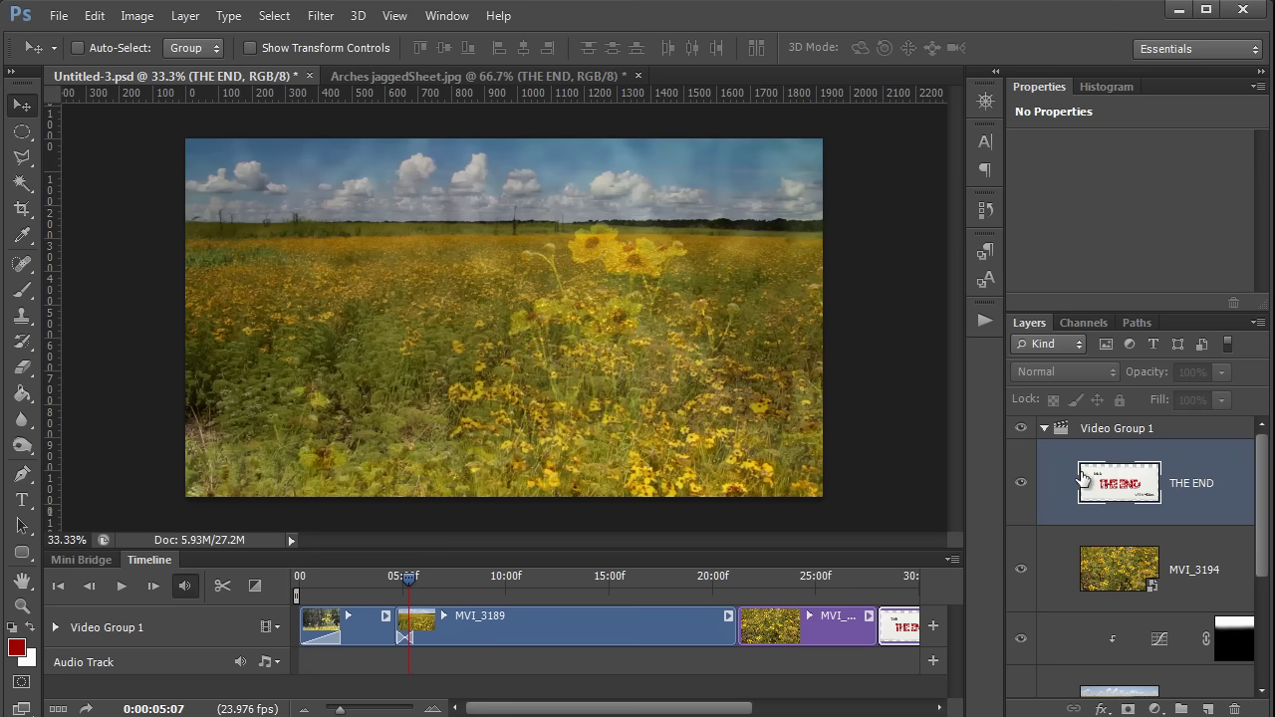
Step: Move THE END to its own track, shift and extend it earlier, and add Fade With White
{"action": "left_click_drag", "start_coordinate": [1186, 472], "coordinate": [1177, 420]}
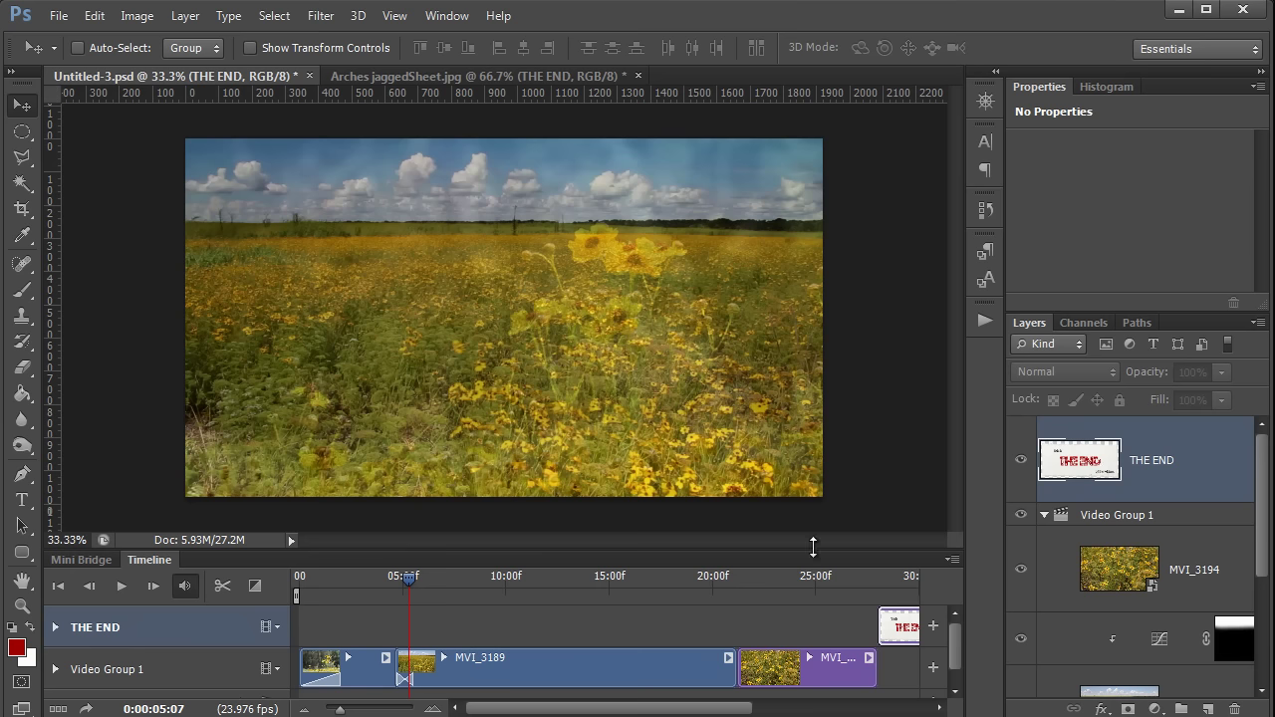
{"action": "left_click_drag", "start_coordinate": [779, 624], "coordinate": [567, 596]}
{"action": "left_click", "coordinate": [445, 625]}
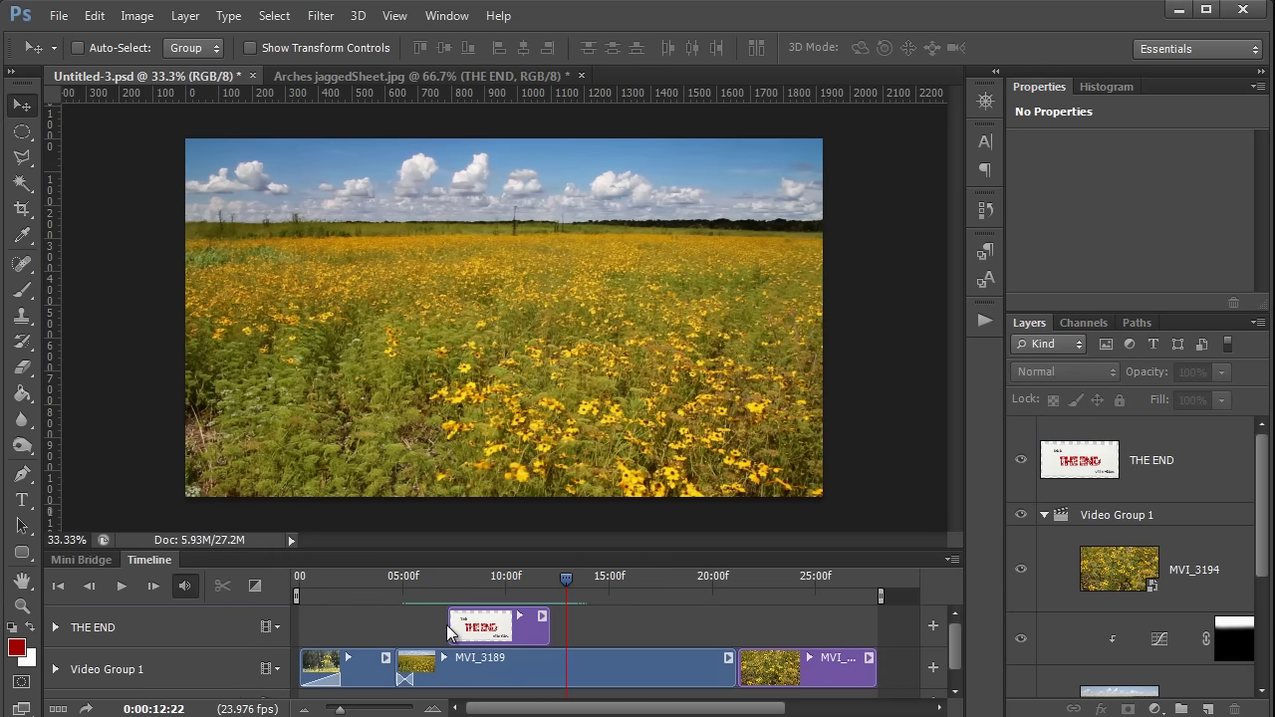
{"action": "left_click_drag", "start_coordinate": [449, 628], "coordinate": [415, 628]}
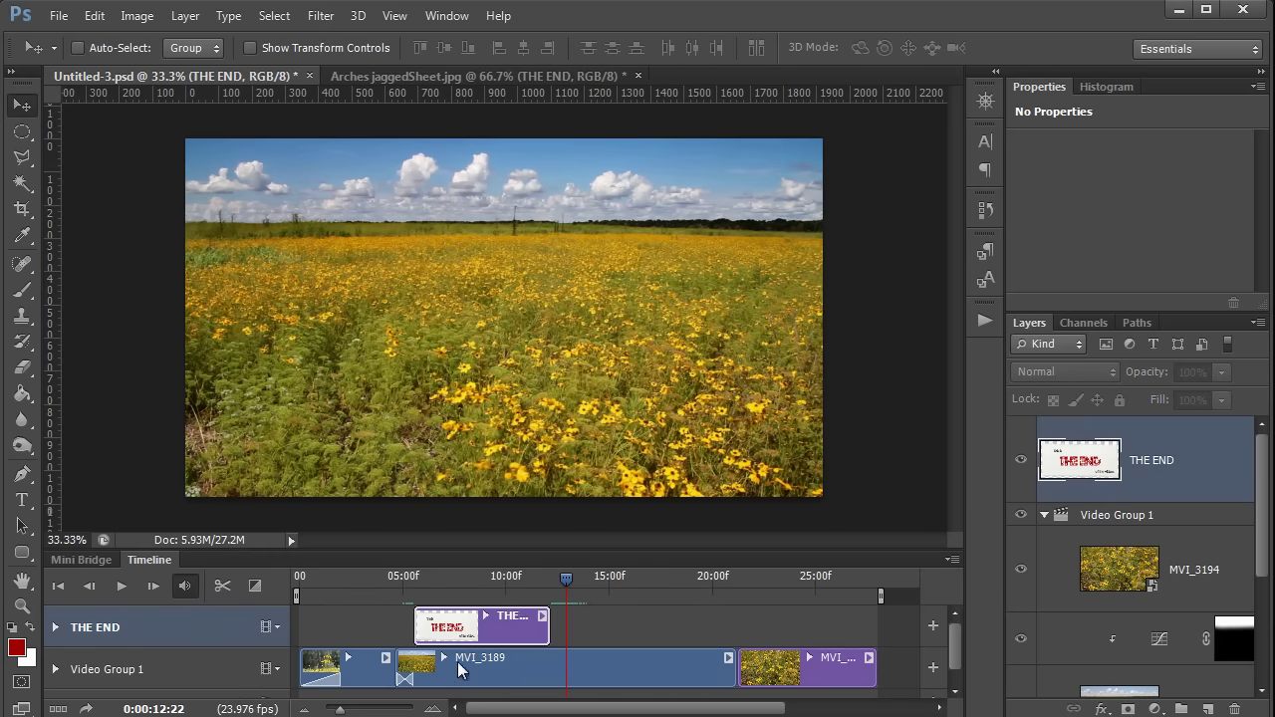
{"action": "left_click", "coordinate": [254, 585]}
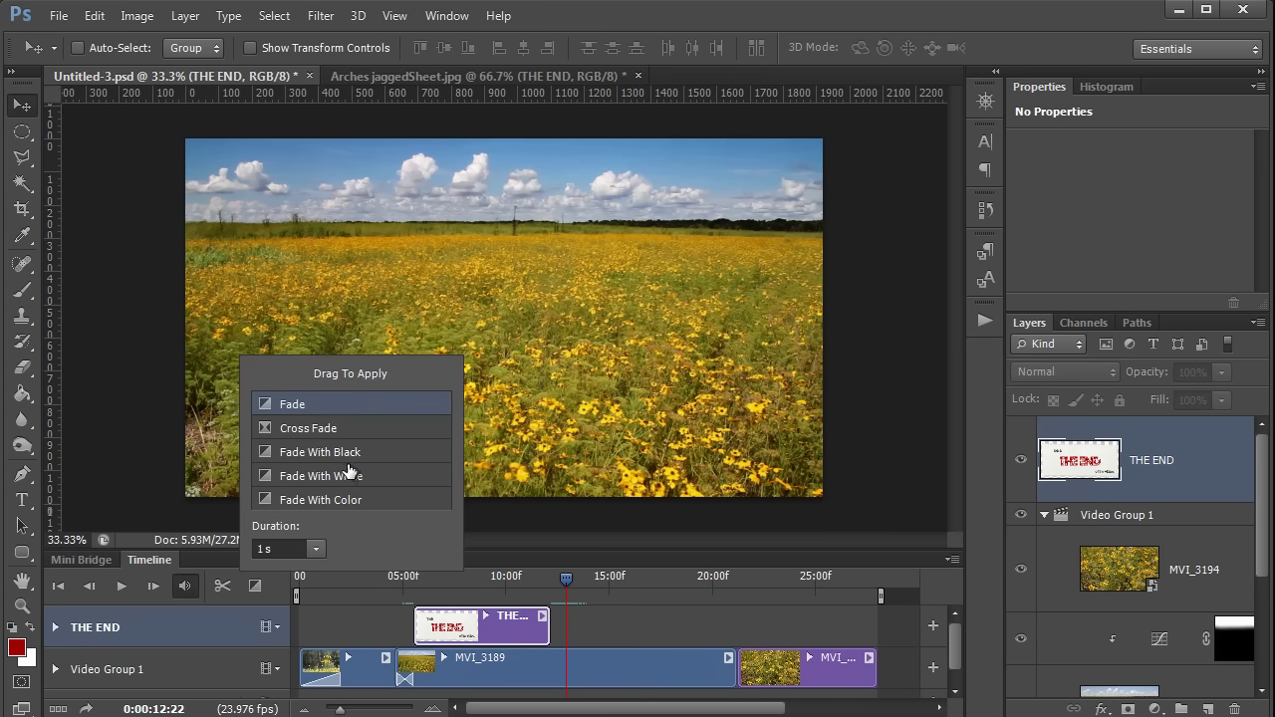
{"action": "left_click_drag", "start_coordinate": [350, 475], "coordinate": [652, 683]}
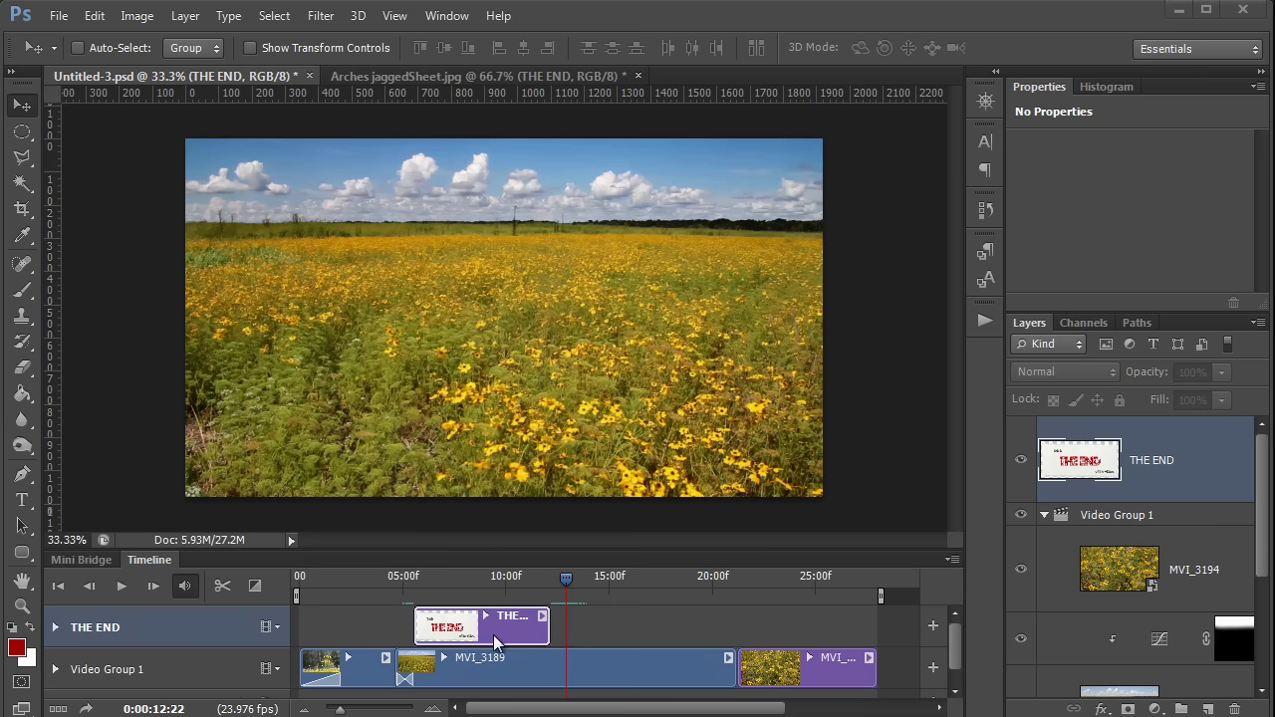
Step: At about 05:13, move THE END card off the left edge and set its first Position keyframe
{"action": "left_click", "coordinate": [55, 627]}
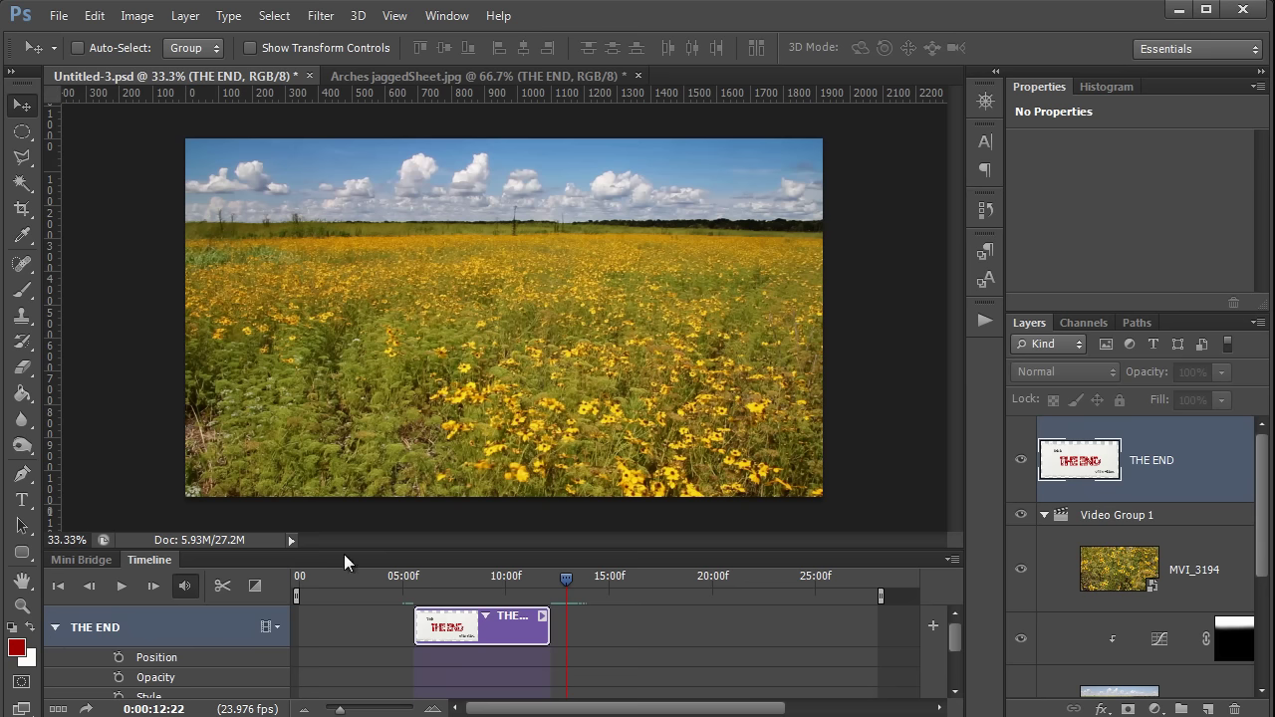
{"action": "left_click_drag", "start_coordinate": [346, 550], "coordinate": [351, 483]}
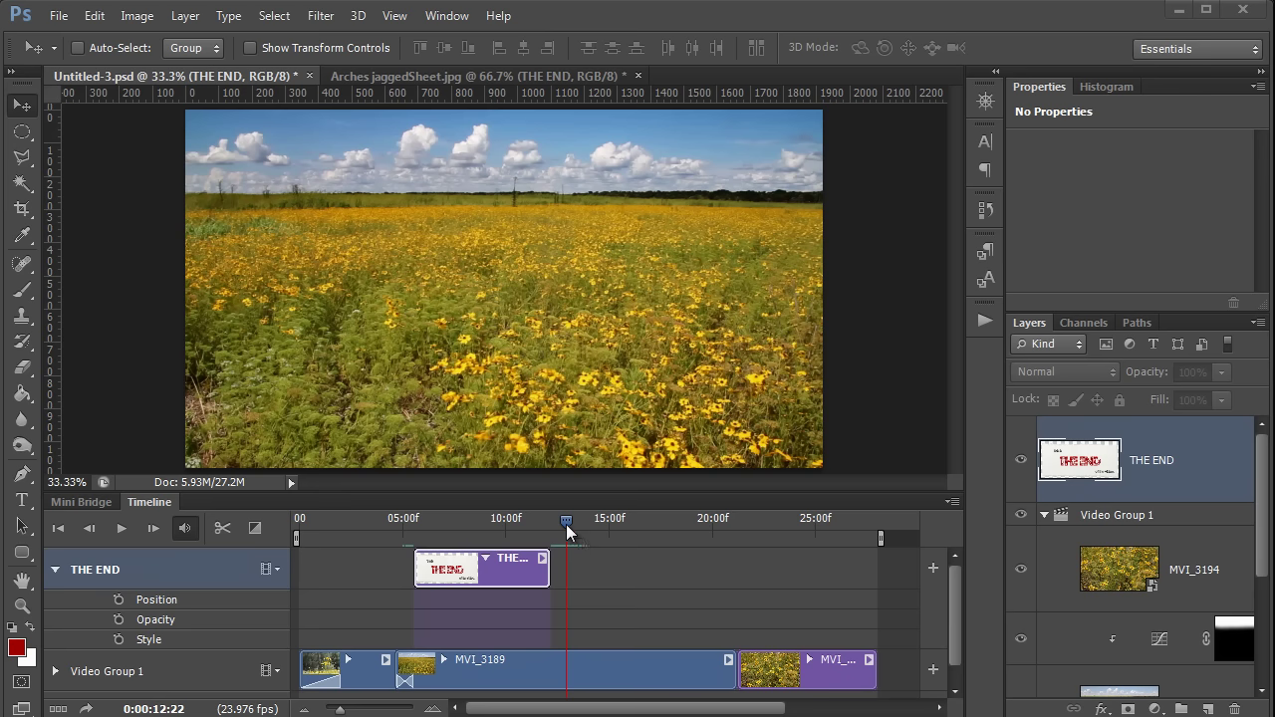
{"action": "left_click_drag", "start_coordinate": [562, 520], "coordinate": [415, 520]}
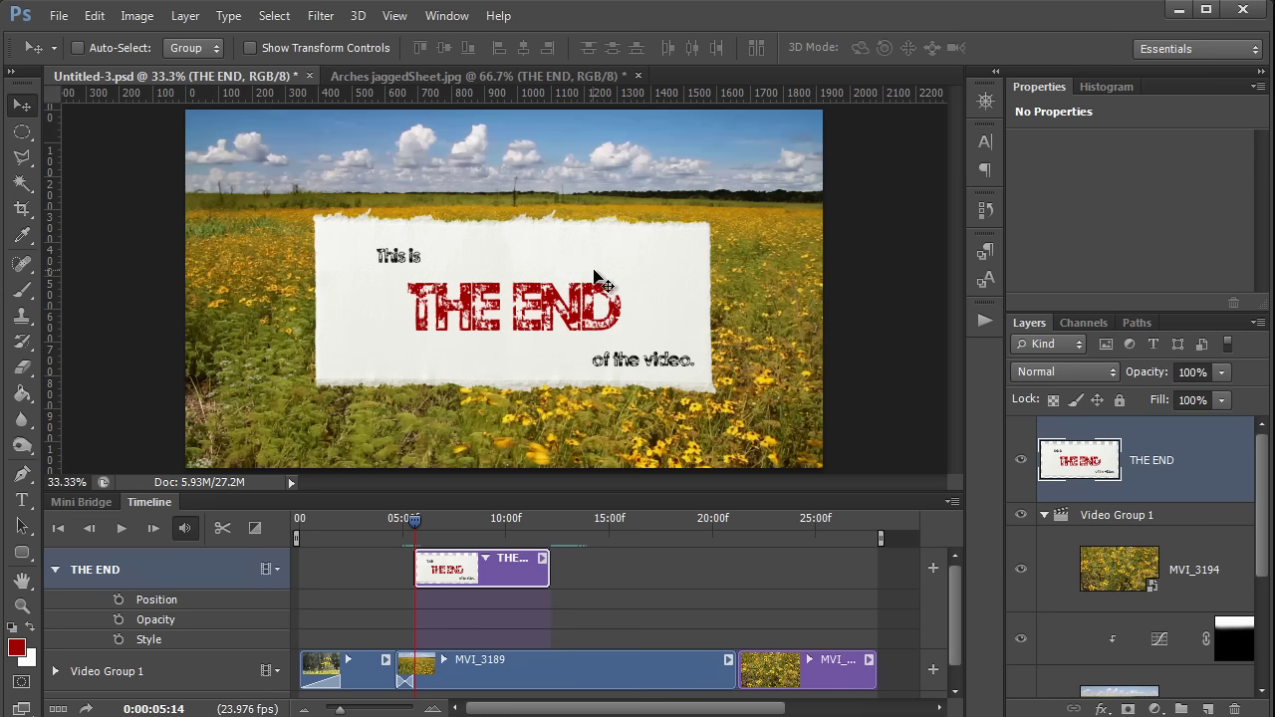
{"action": "left_click_drag", "start_coordinate": [595, 277], "coordinate": [95, 279]}
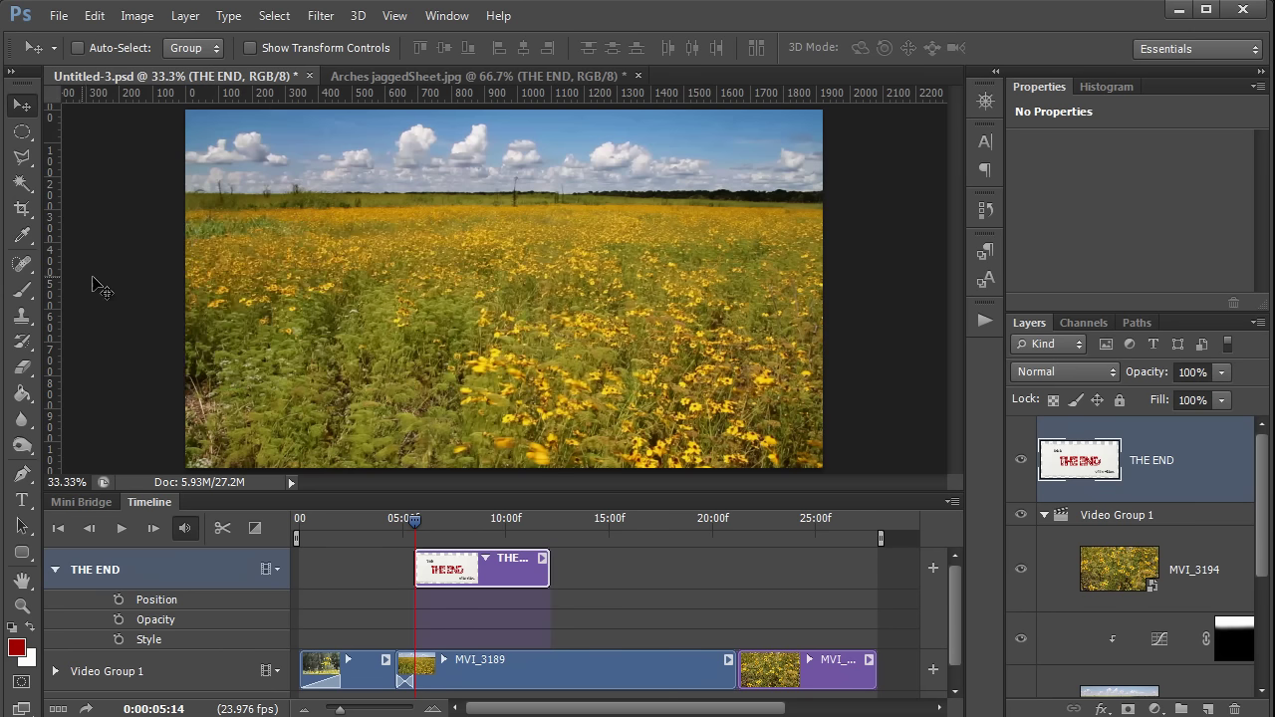
{"action": "left_click", "coordinate": [119, 600]}
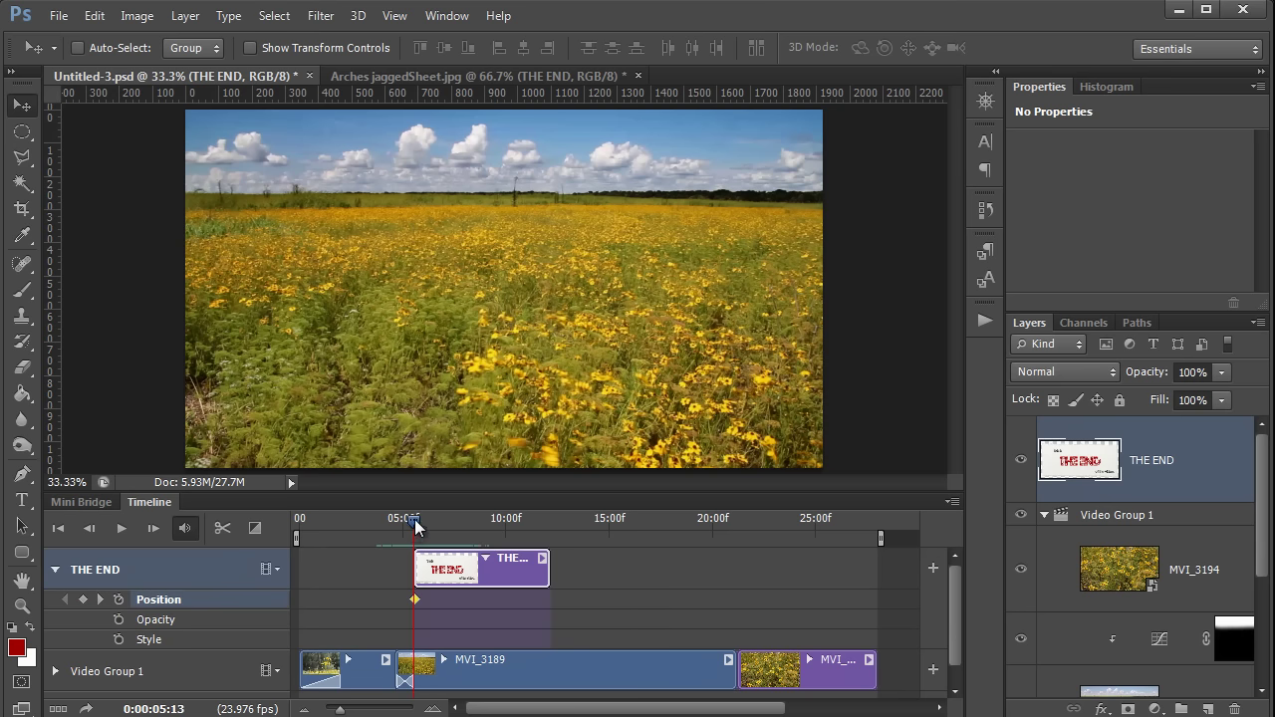
{"action": "left_click_drag", "start_coordinate": [414, 519], "coordinate": [430, 522]}
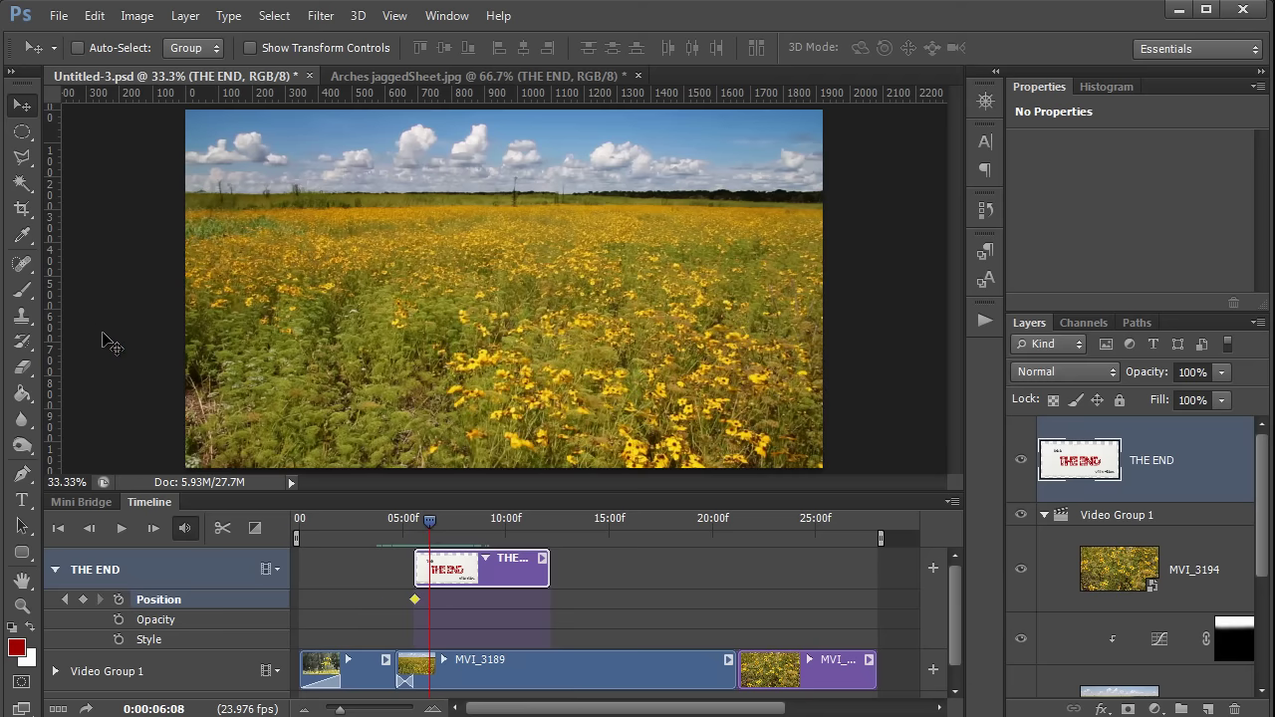
Step: Keyframe THE END card's Position: centred at 06:09, held at 08:21, moved right at 09:16
{"action": "left_click_drag", "start_coordinate": [99, 311], "coordinate": [600, 354]}
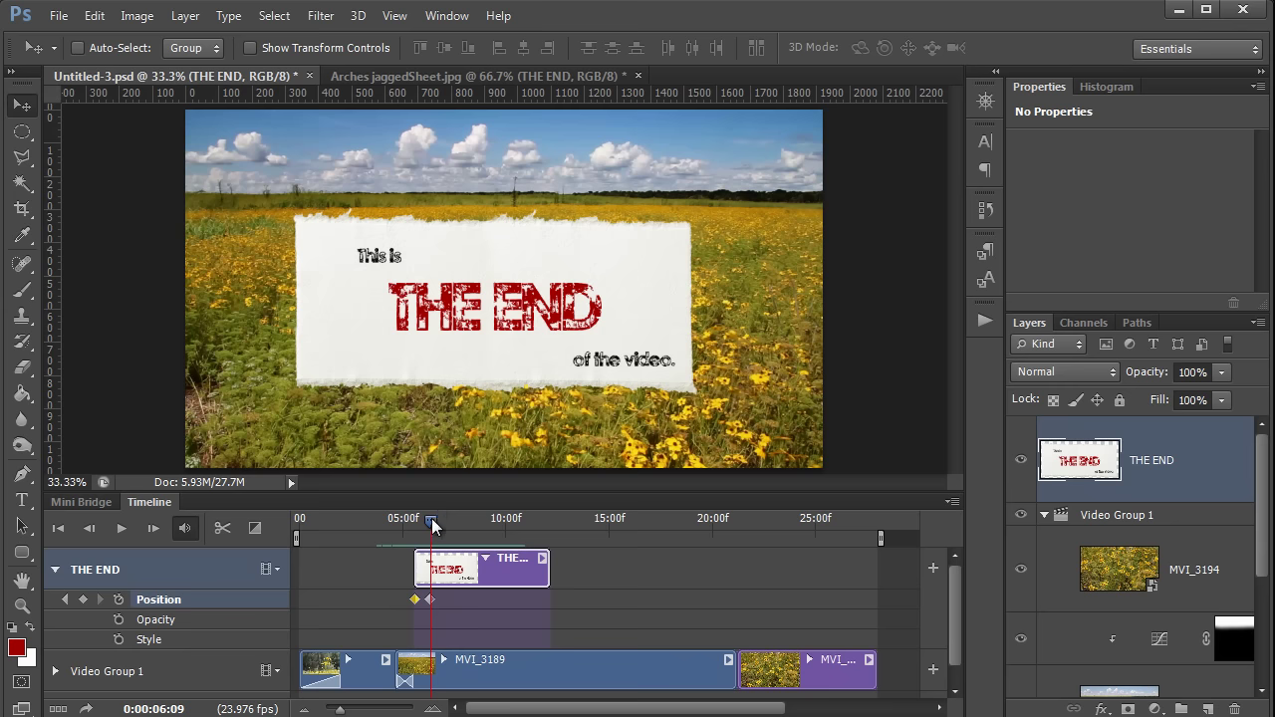
{"action": "left_click_drag", "start_coordinate": [431, 519], "coordinate": [483, 531]}
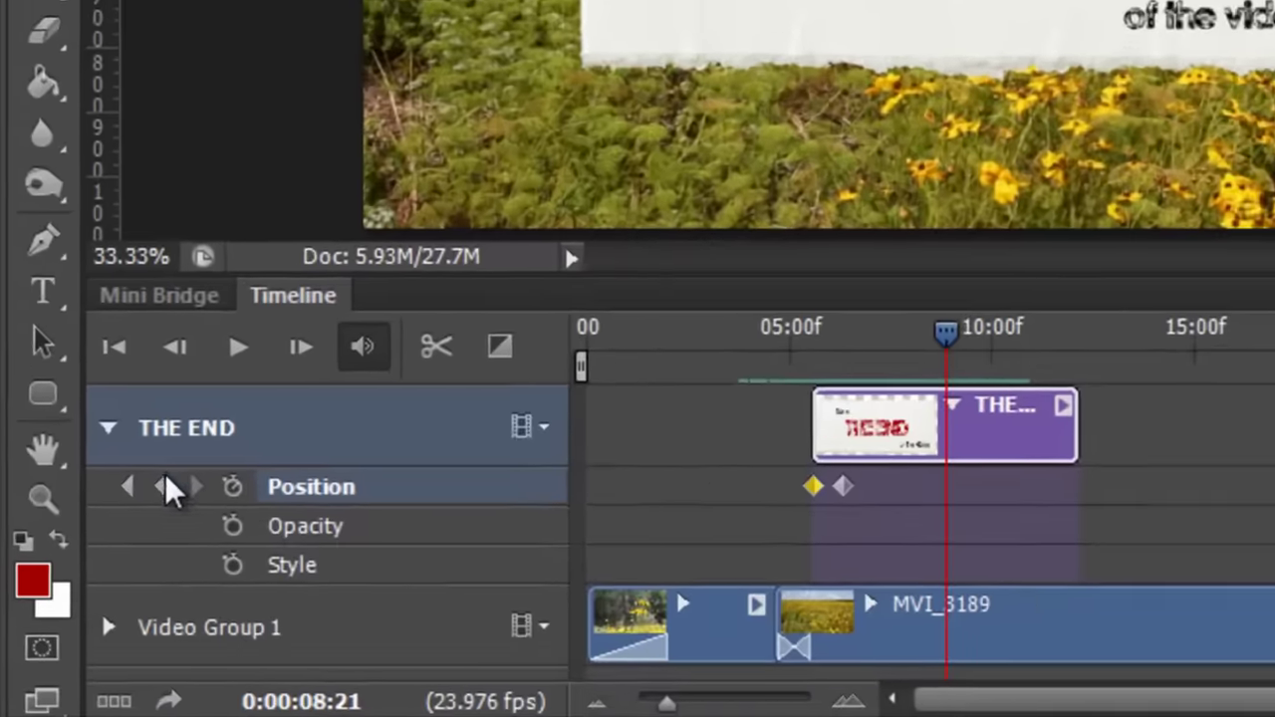
{"action": "left_click", "coordinate": [166, 486]}
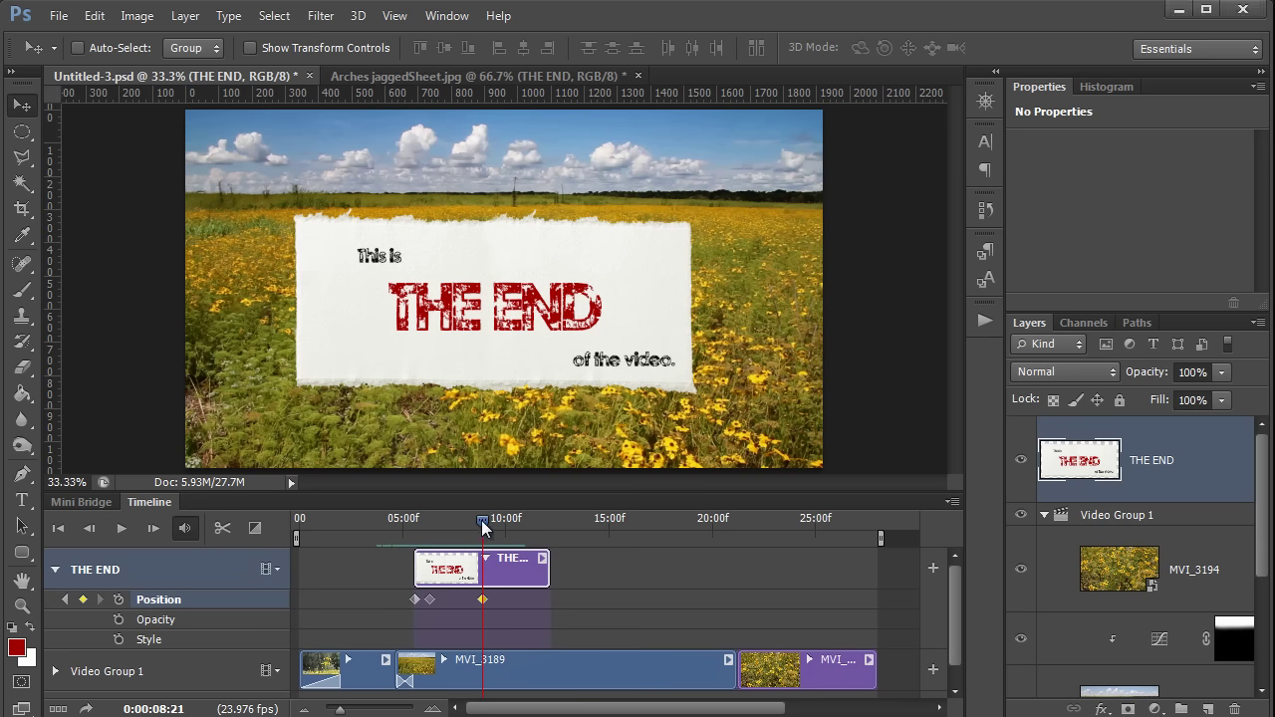
{"action": "left_click_drag", "start_coordinate": [480, 520], "coordinate": [498, 521]}
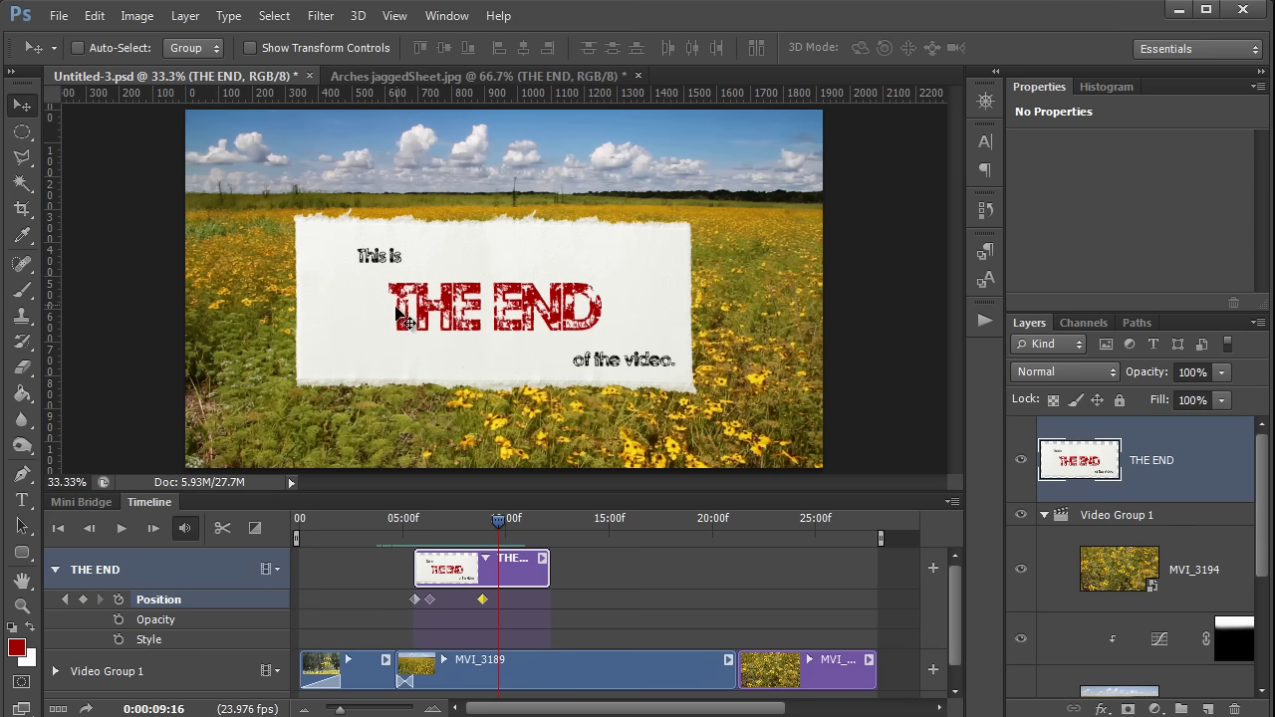
{"action": "left_click_drag", "start_coordinate": [397, 313], "coordinate": [925, 348]}
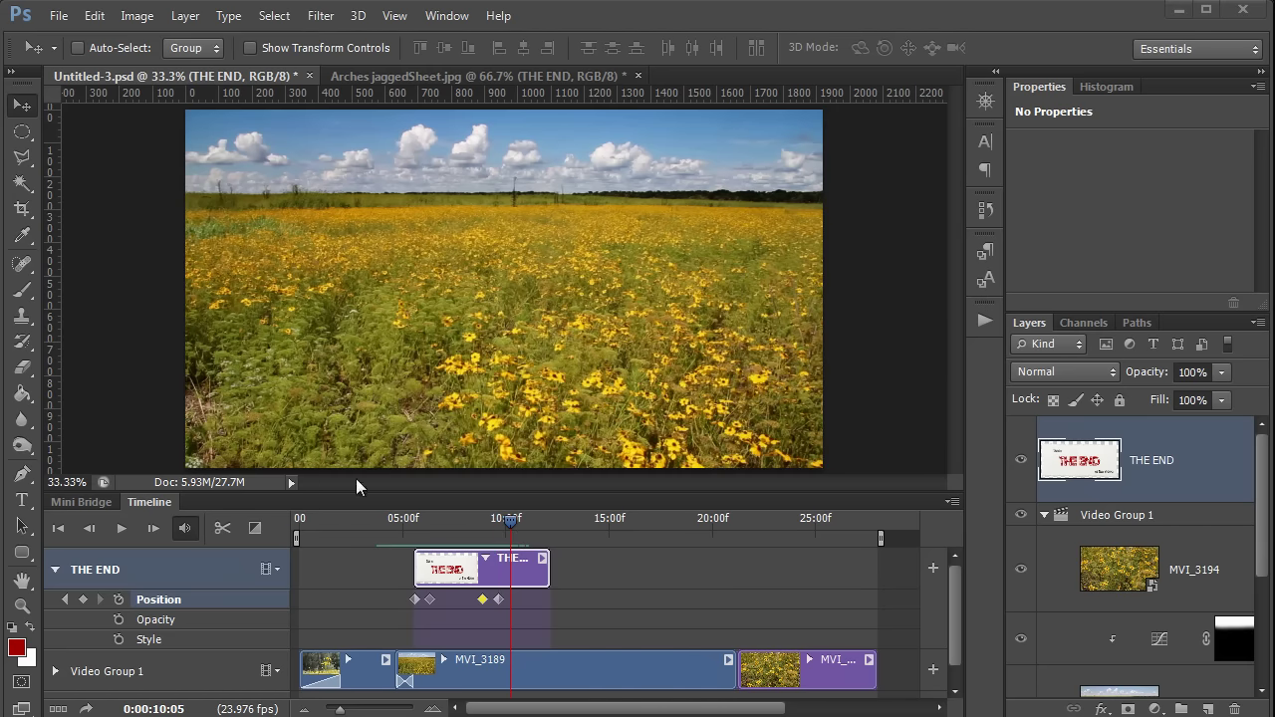
{"action": "left_click", "coordinate": [510, 522]}
{"action": "left_click_drag", "start_coordinate": [509, 522], "coordinate": [401, 515]}
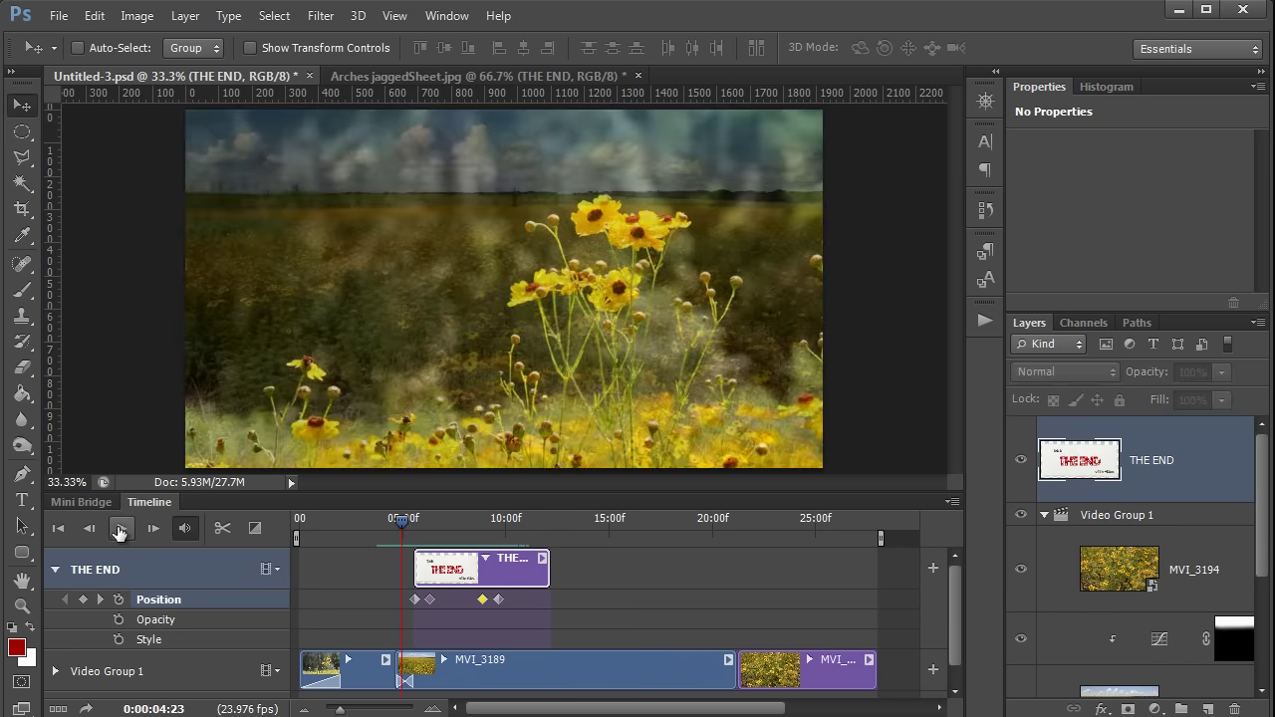
{"action": "left_click", "coordinate": [120, 528]}
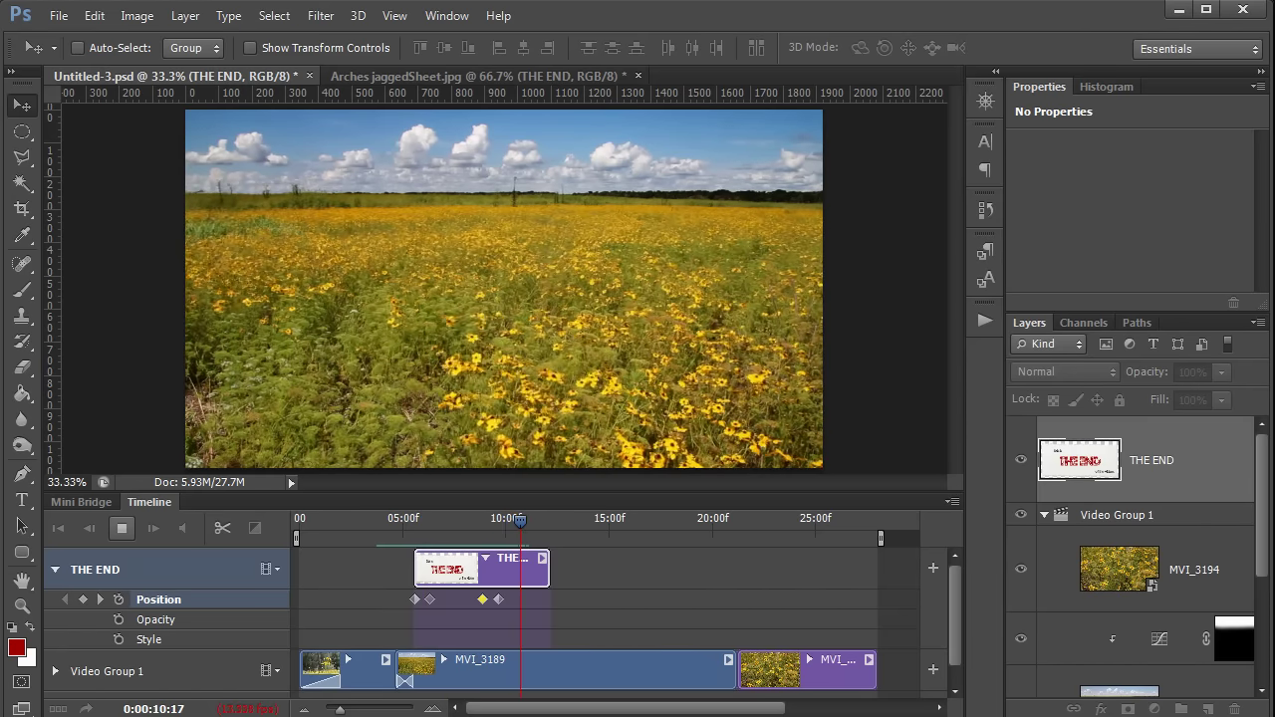
Step: Halt the THE END animation preview in the Timeline with the Spacebar
{"action": "key", "text": "space"}
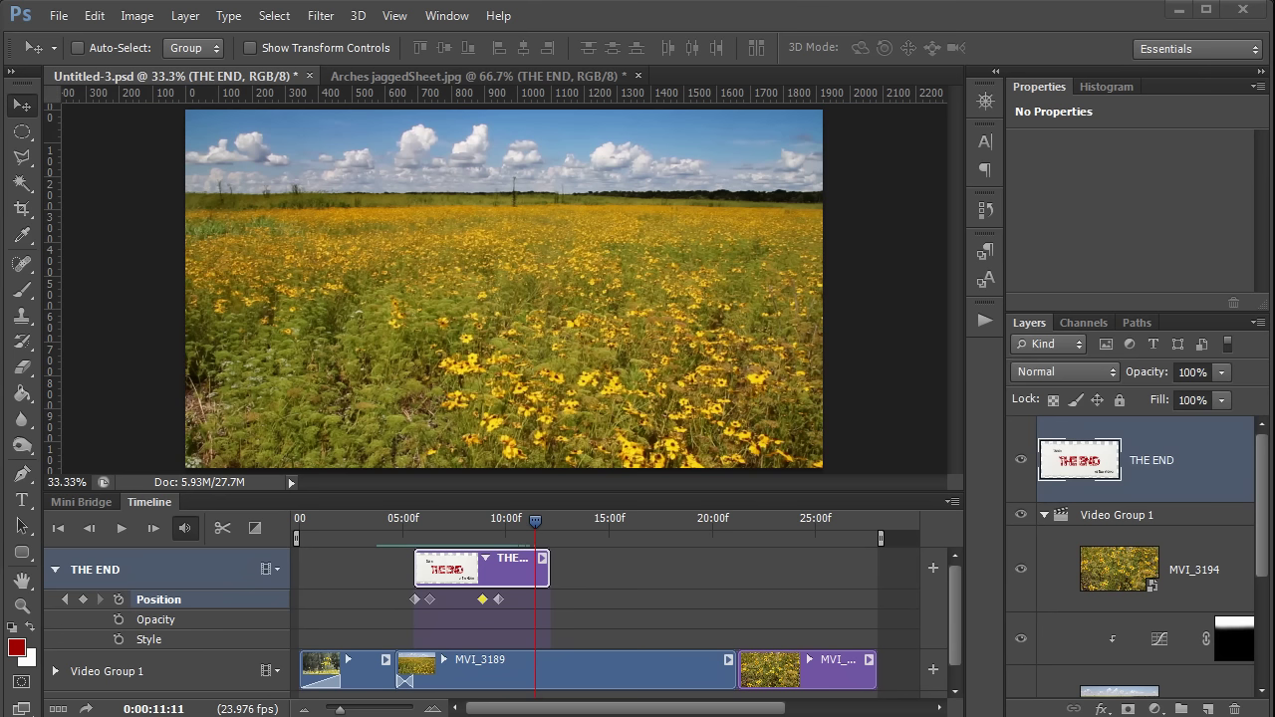